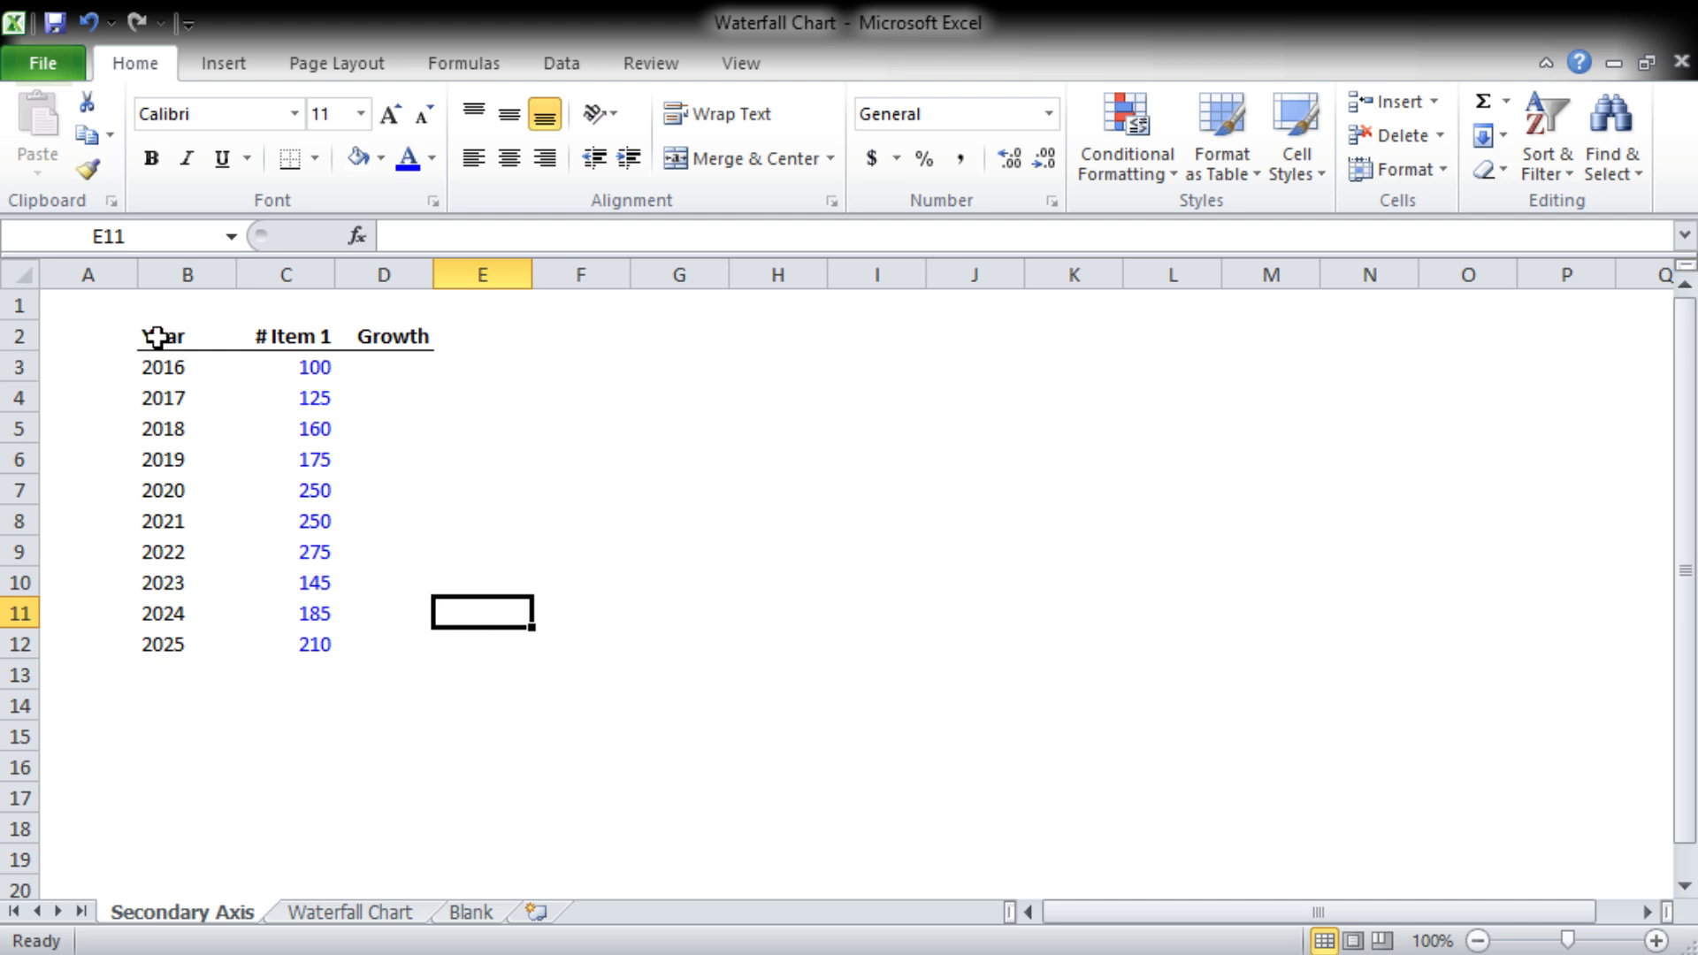
- Insert a basic line chart of the Year and # Item 1 data in B2:C12
{"action": "left_click_drag", "start_coordinate": [146, 336], "coordinate": [311, 631]}
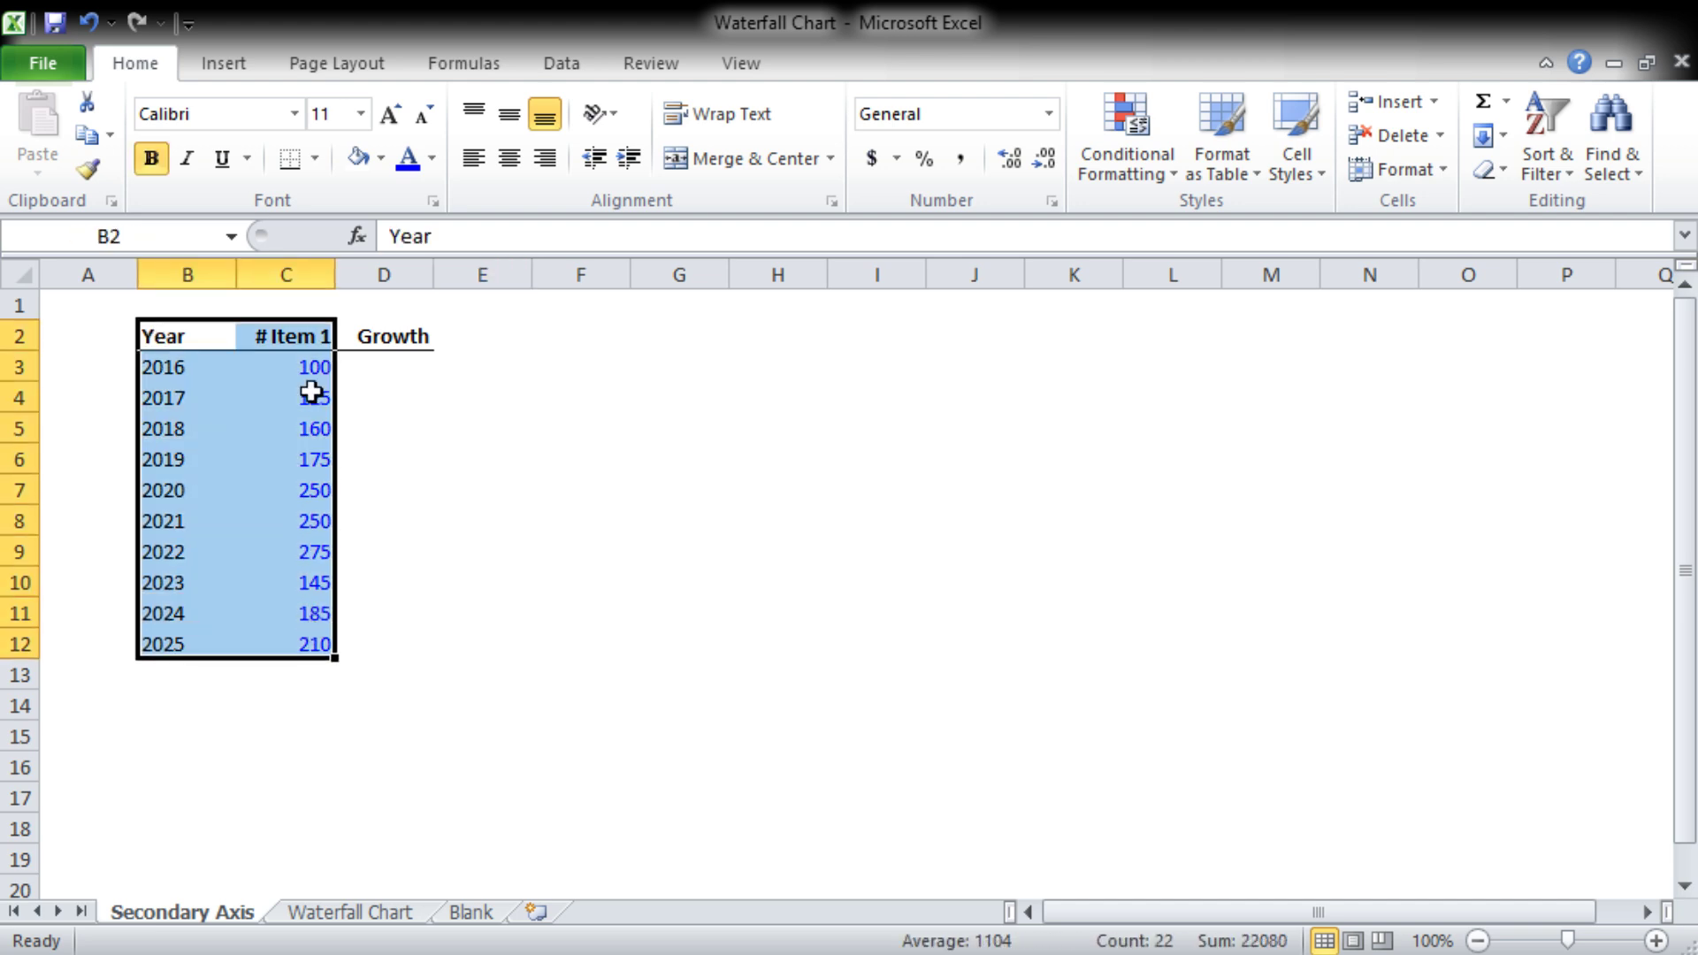
{"action": "left_click", "coordinate": [237, 71]}
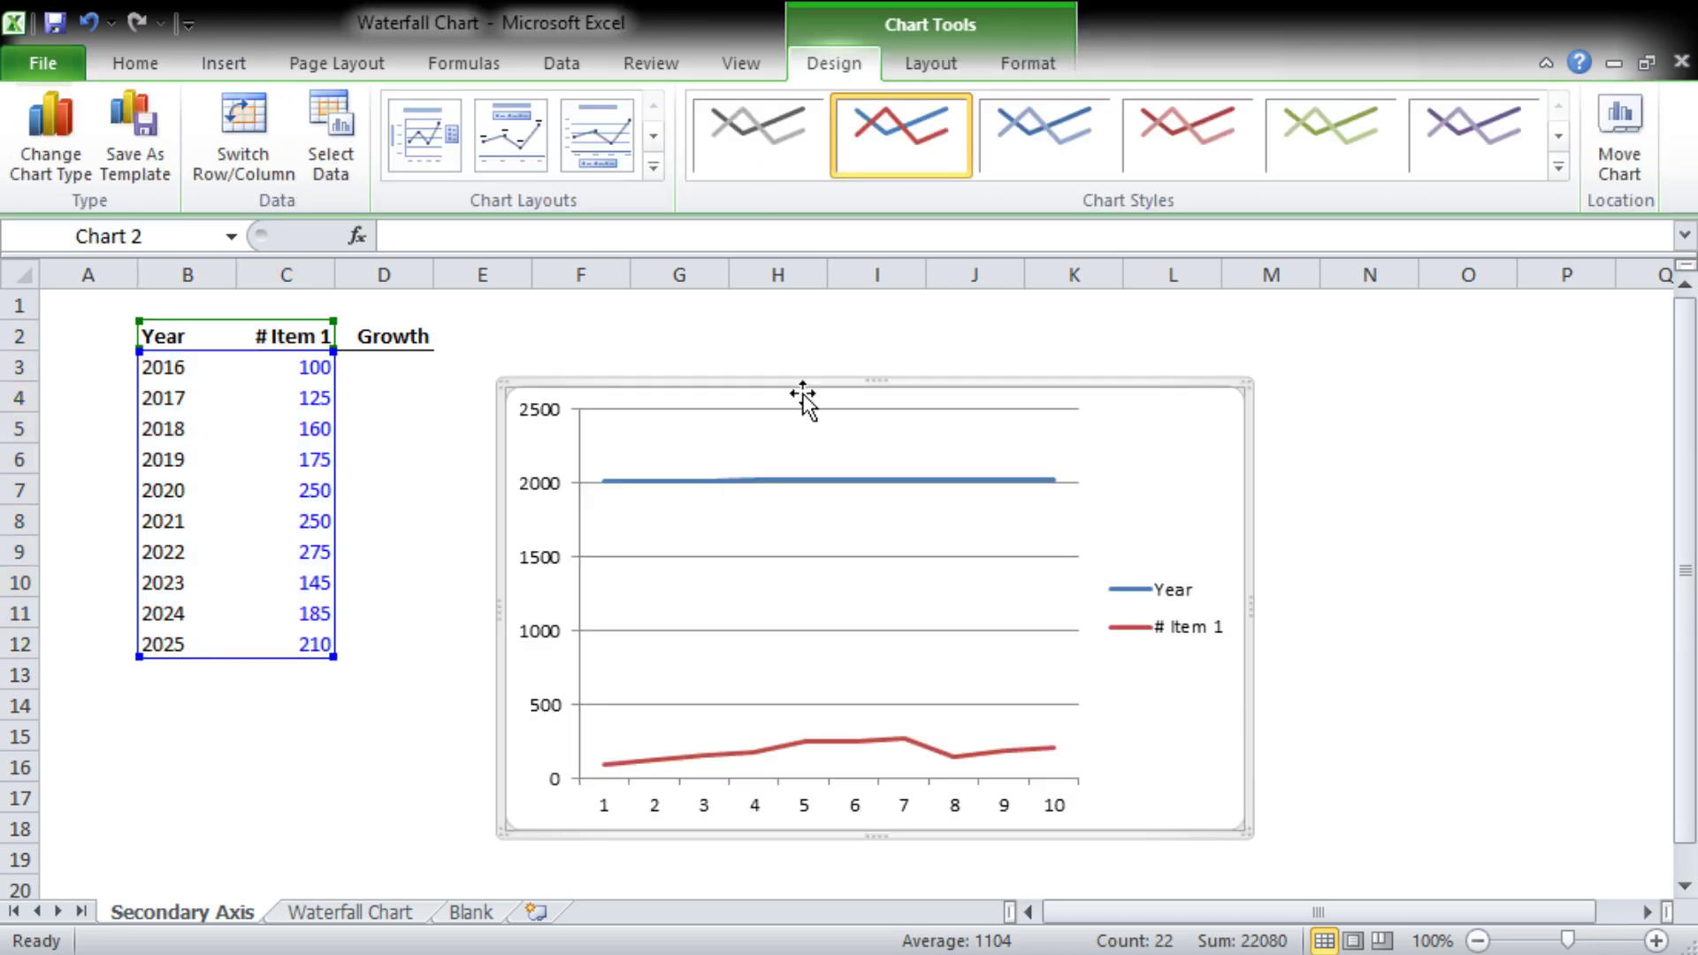
- Delete the Year series, the chart title and the legend from the chart
{"action": "left_click", "coordinate": [762, 406]}
{"action": "key", "text": "Delete"}
{"action": "left_click", "coordinate": [825, 378]}
{"action": "key", "text": "Delete"}
{"action": "left_click", "coordinate": [1126, 531]}
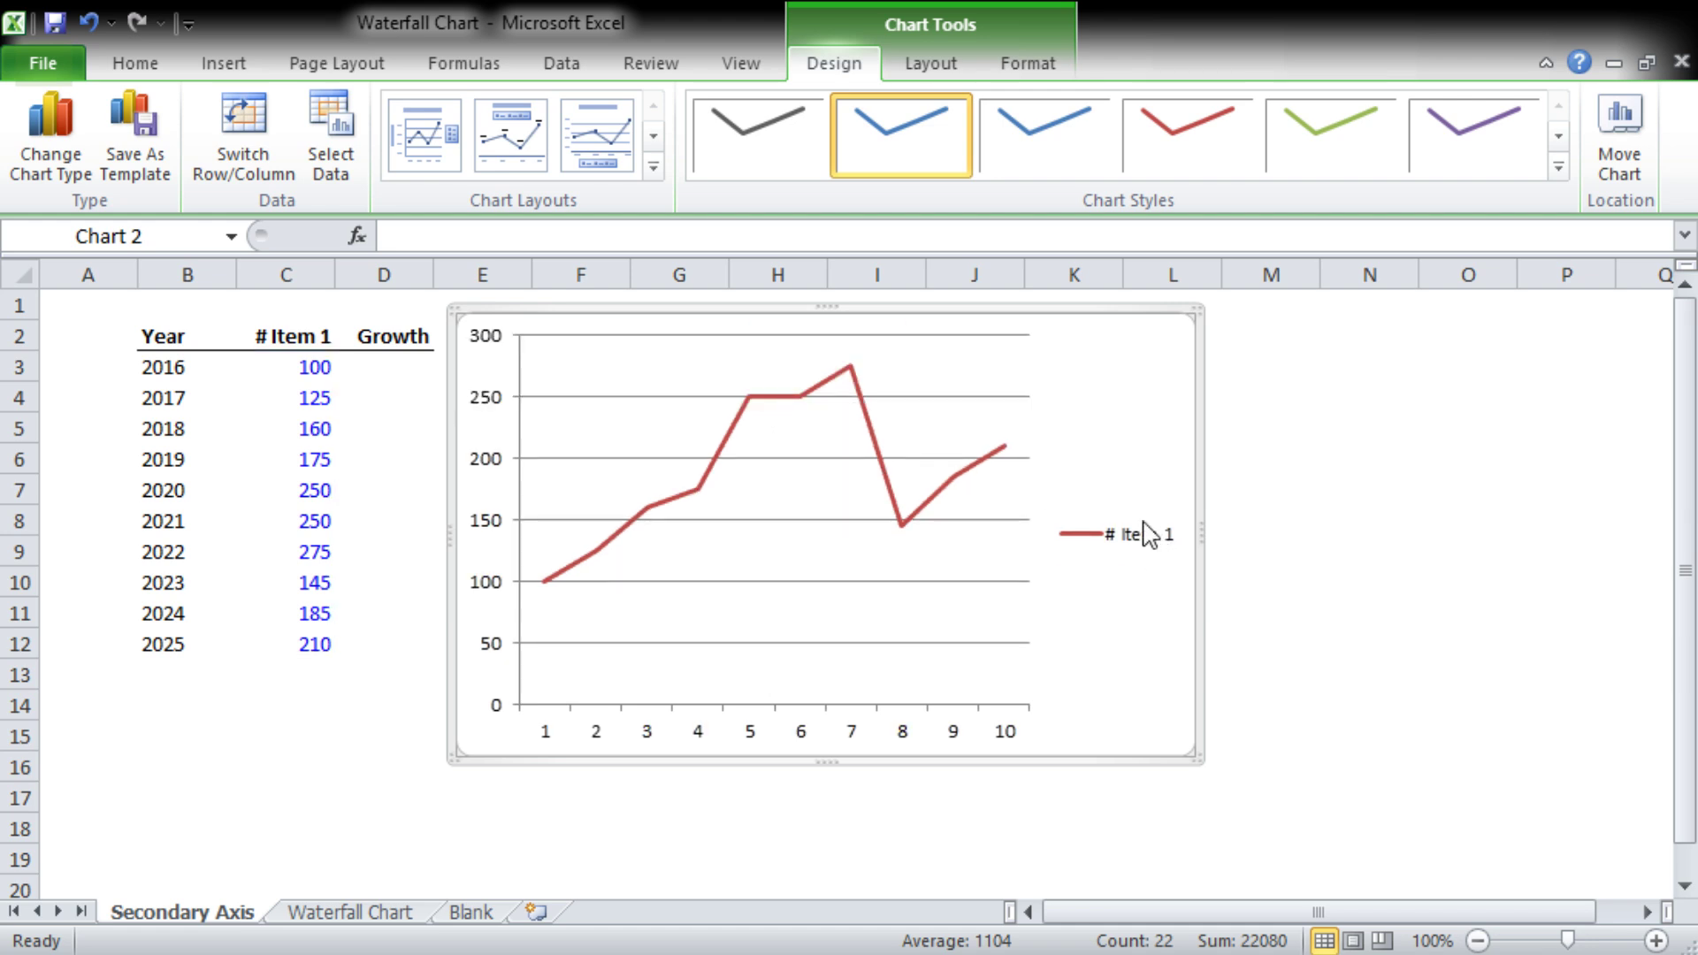
{"action": "key", "text": "Delete"}
- Set the horizontal axis labels to the years in B3:B12
{"action": "left_click", "coordinate": [744, 668]}
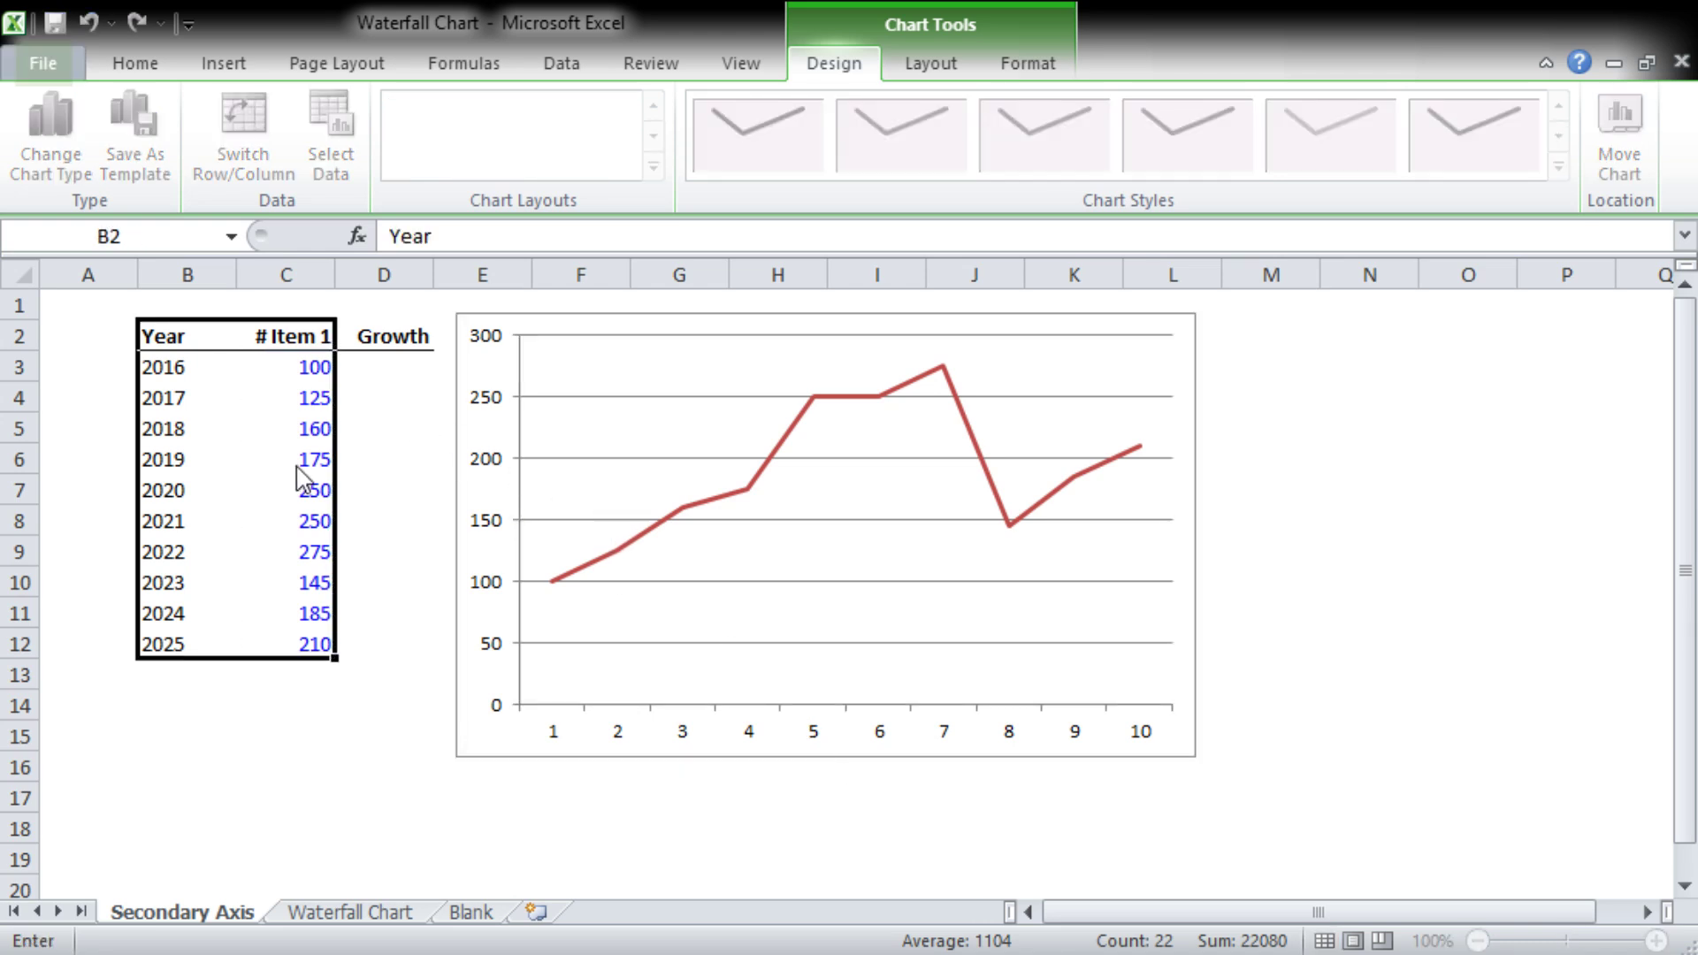
{"action": "left_click_drag", "start_coordinate": [164, 365], "coordinate": [181, 653]}
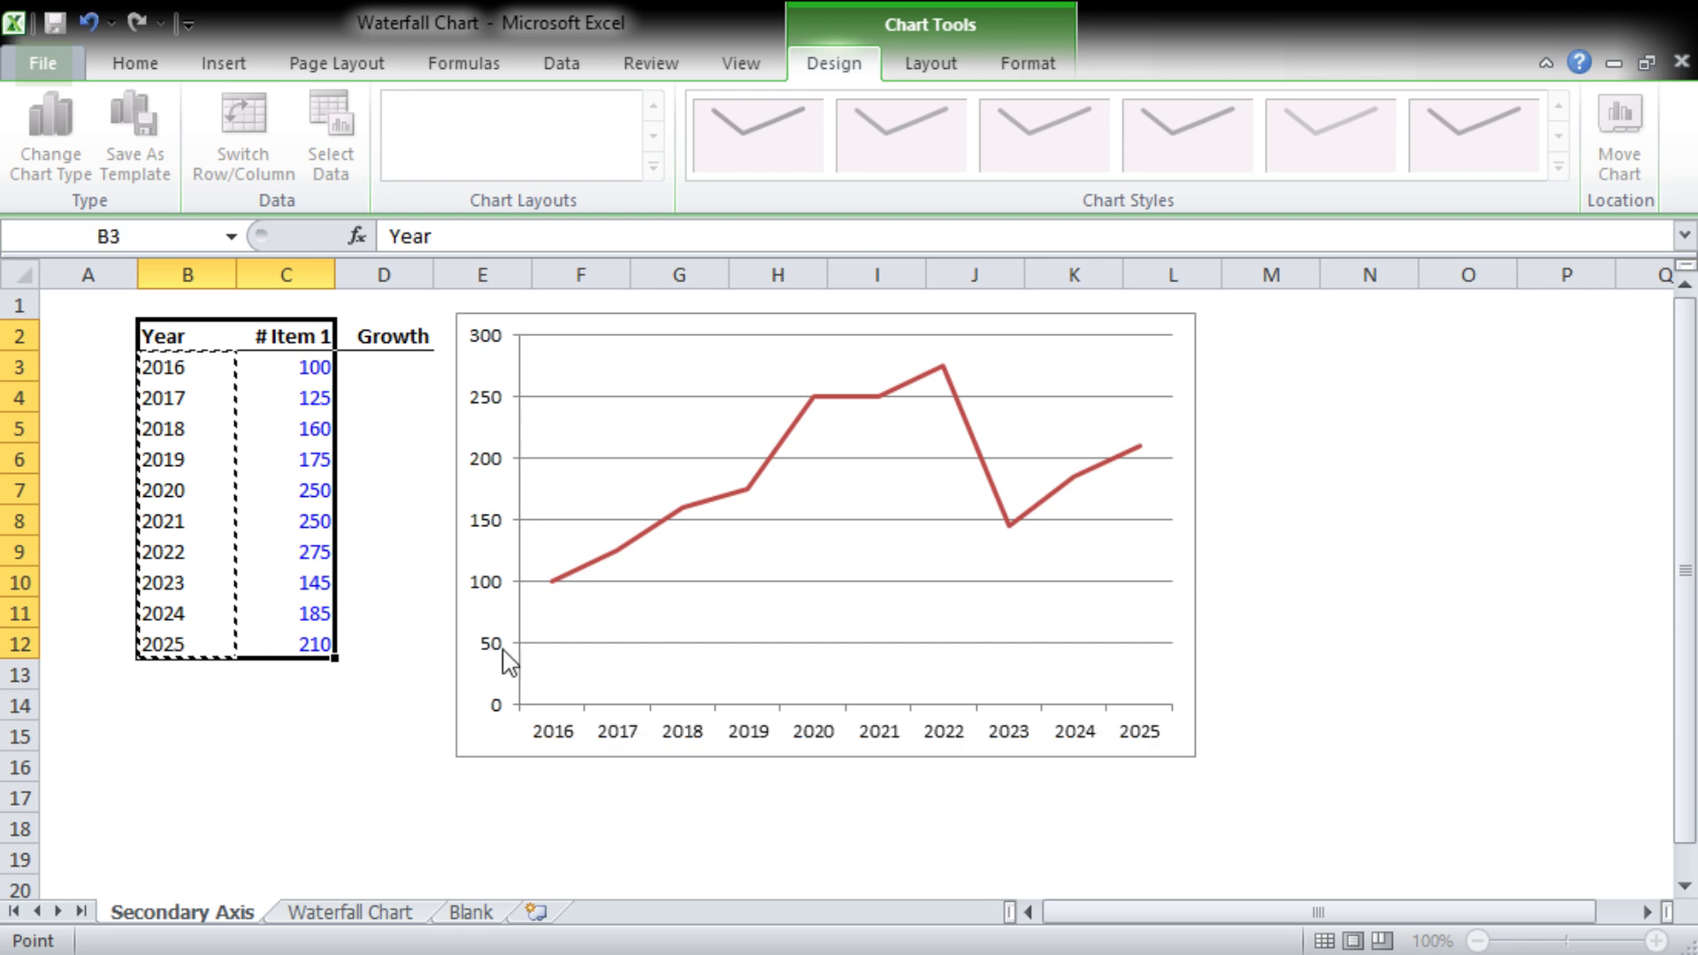
{"action": "key", "text": "Return"}
{"action": "left_click", "coordinate": [741, 737]}
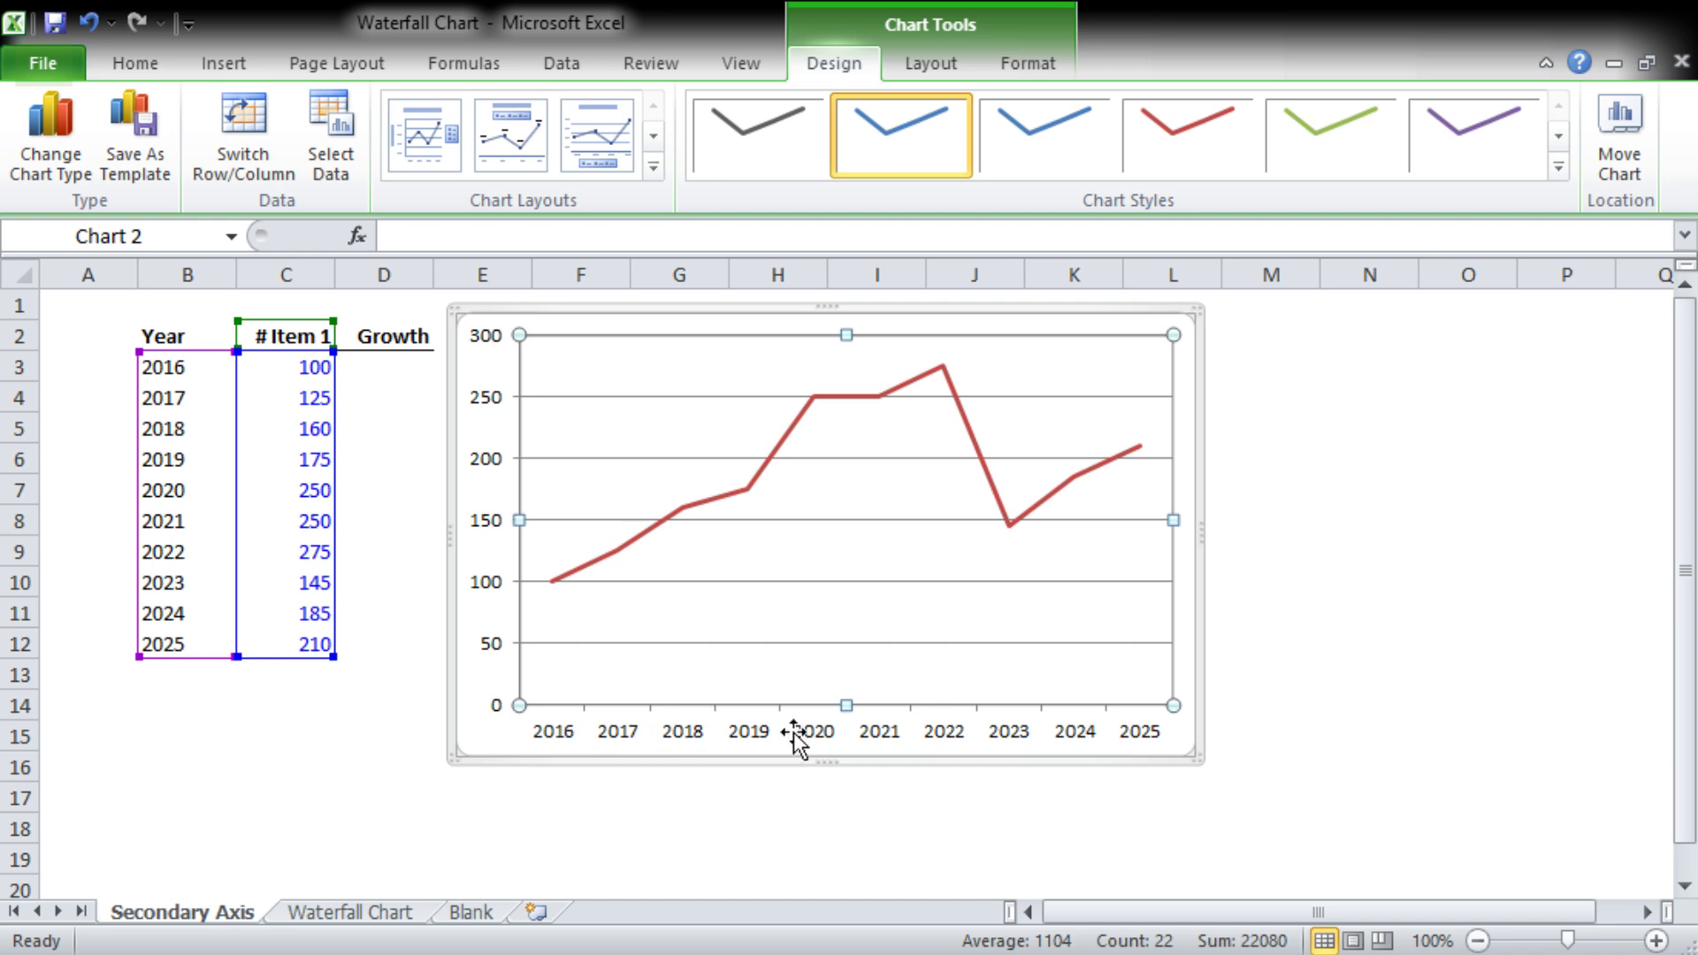
{"action": "left_click", "coordinate": [174, 639]}
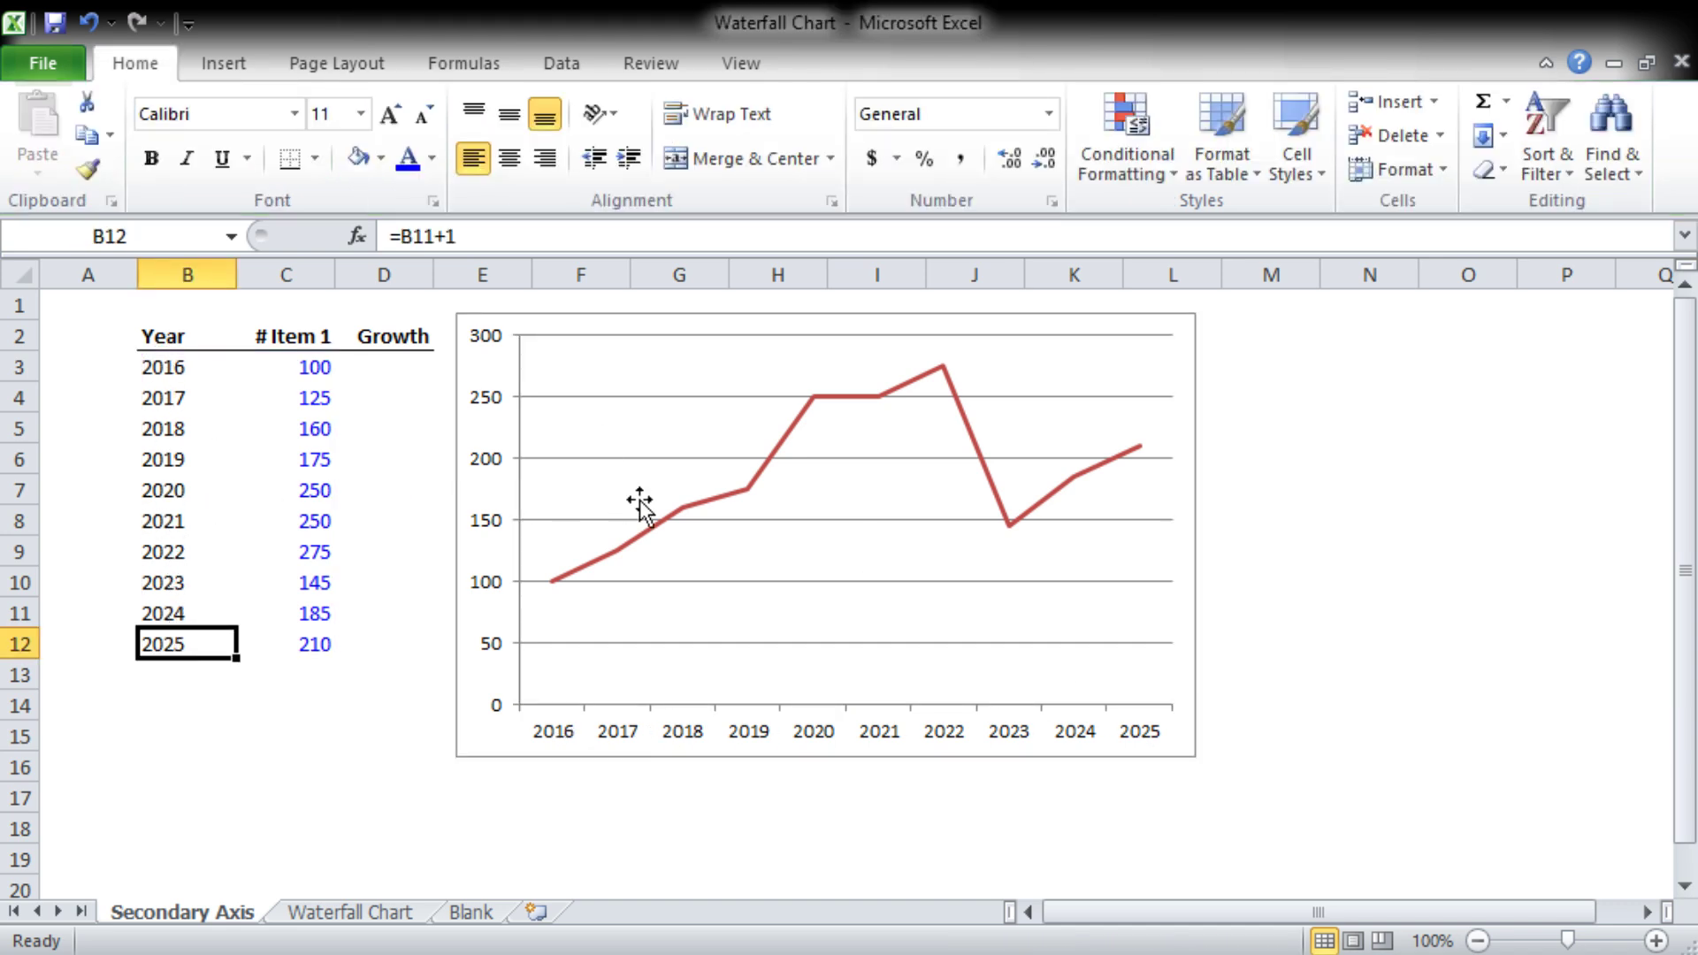
{"action": "left_click", "coordinate": [731, 497]}
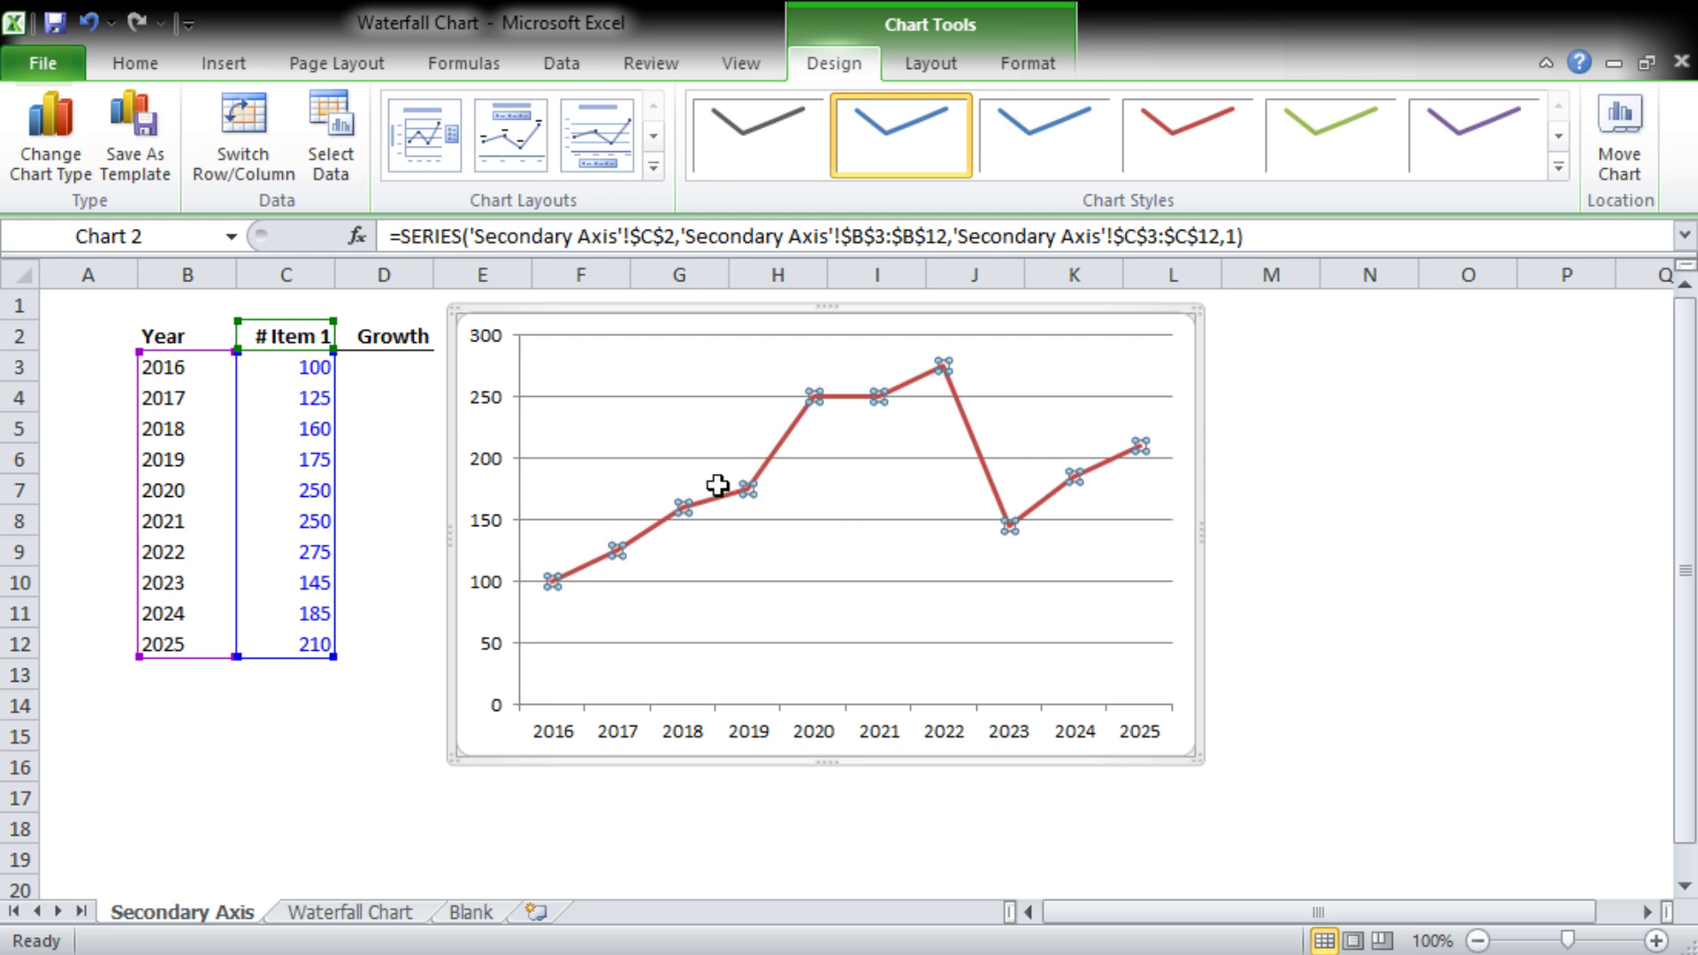
{"action": "left_click", "coordinate": [526, 479]}
- Enter the growth formula =C4/C3-1 in cell D4
{"action": "left_click", "coordinate": [390, 387]}
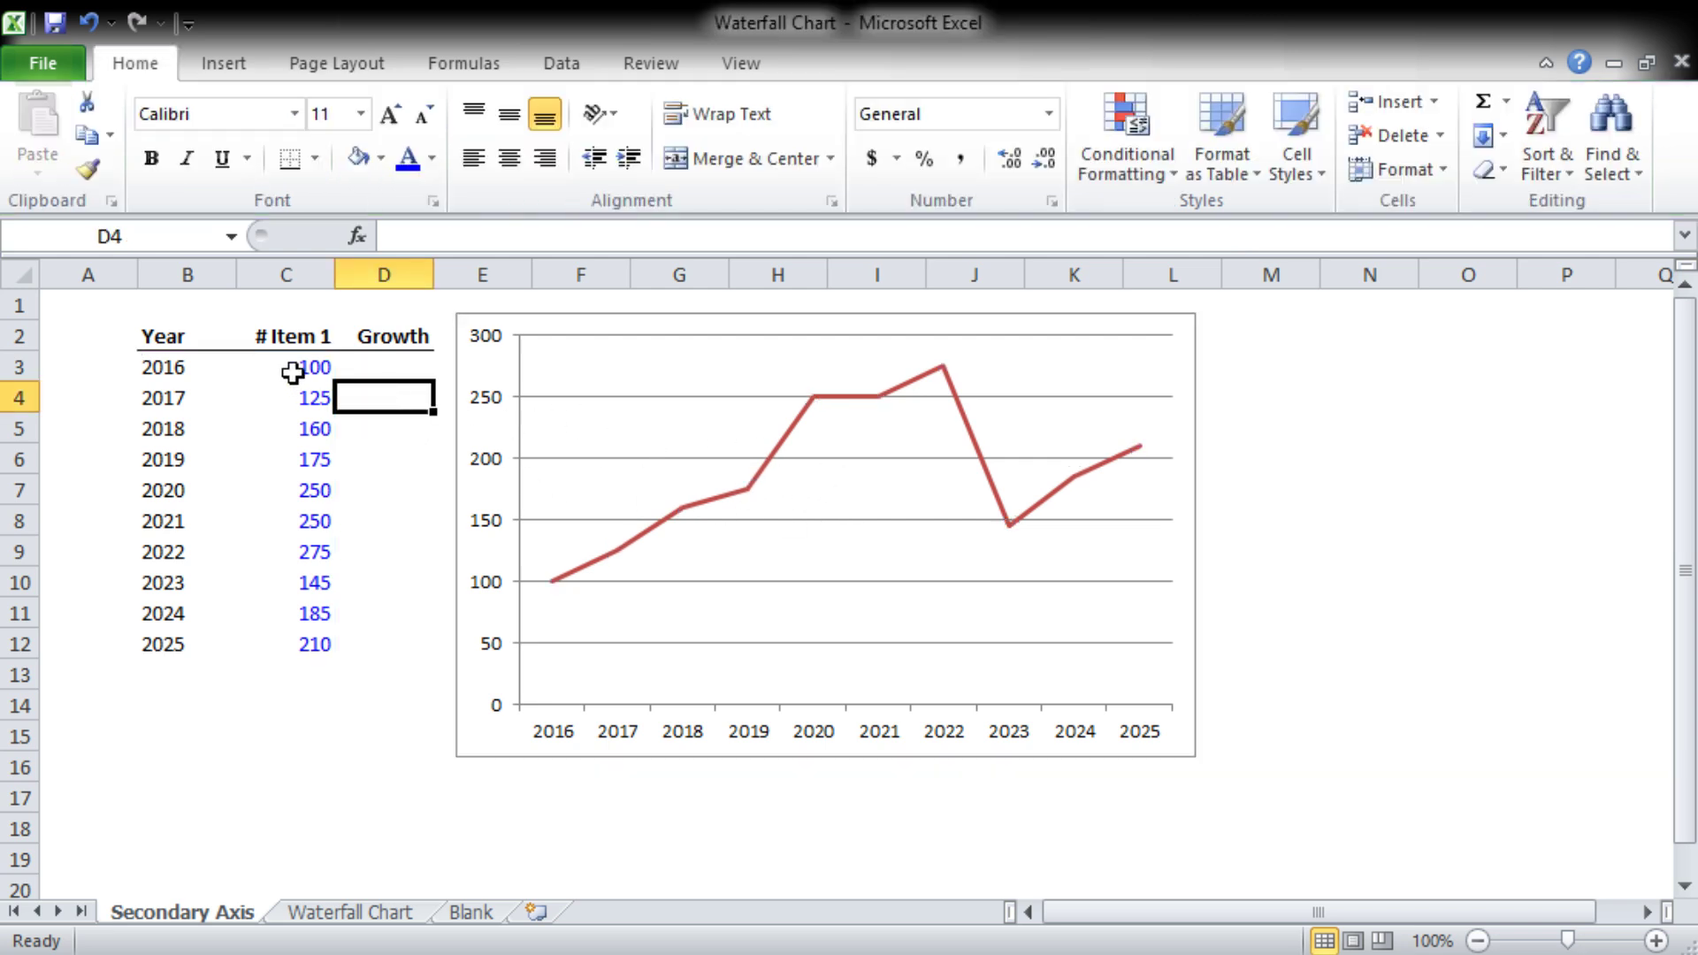
{"action": "mouse_move", "coordinate": [305, 369]}
{"action": "left_mouse_down"}
{"action": "mouse_move", "coordinate": [311, 395]}
{"action": "mouse_move", "coordinate": [315, 366]}
{"action": "left_mouse_up"}
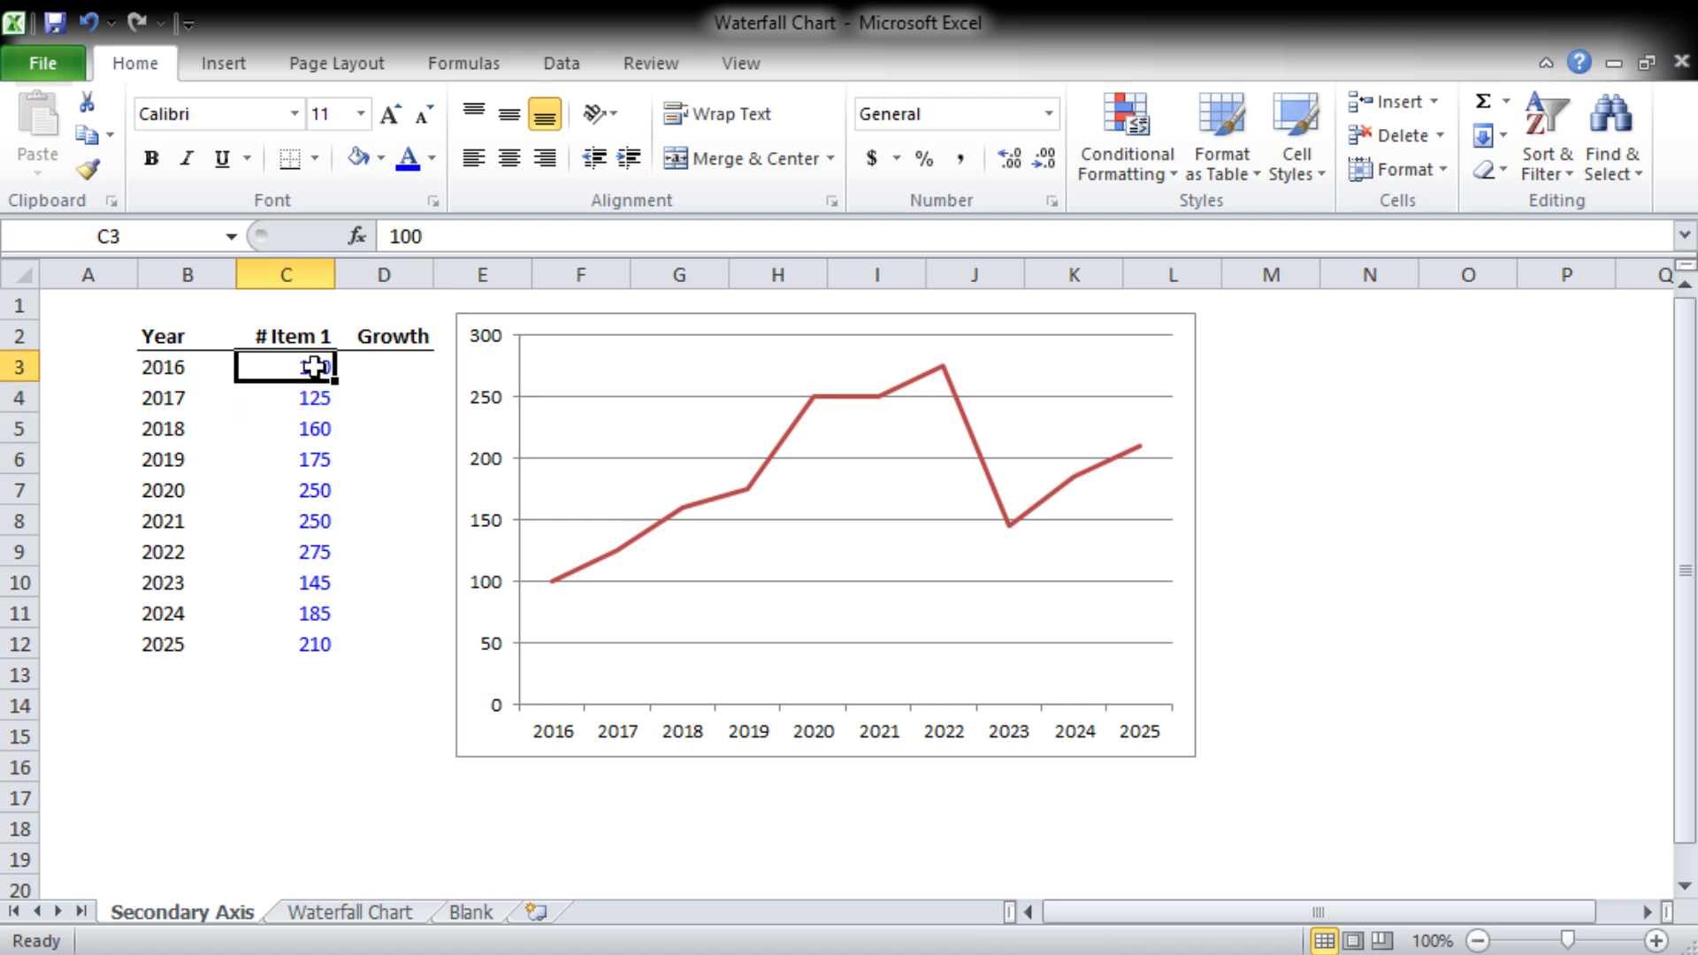
{"action": "left_click", "coordinate": [295, 407]}
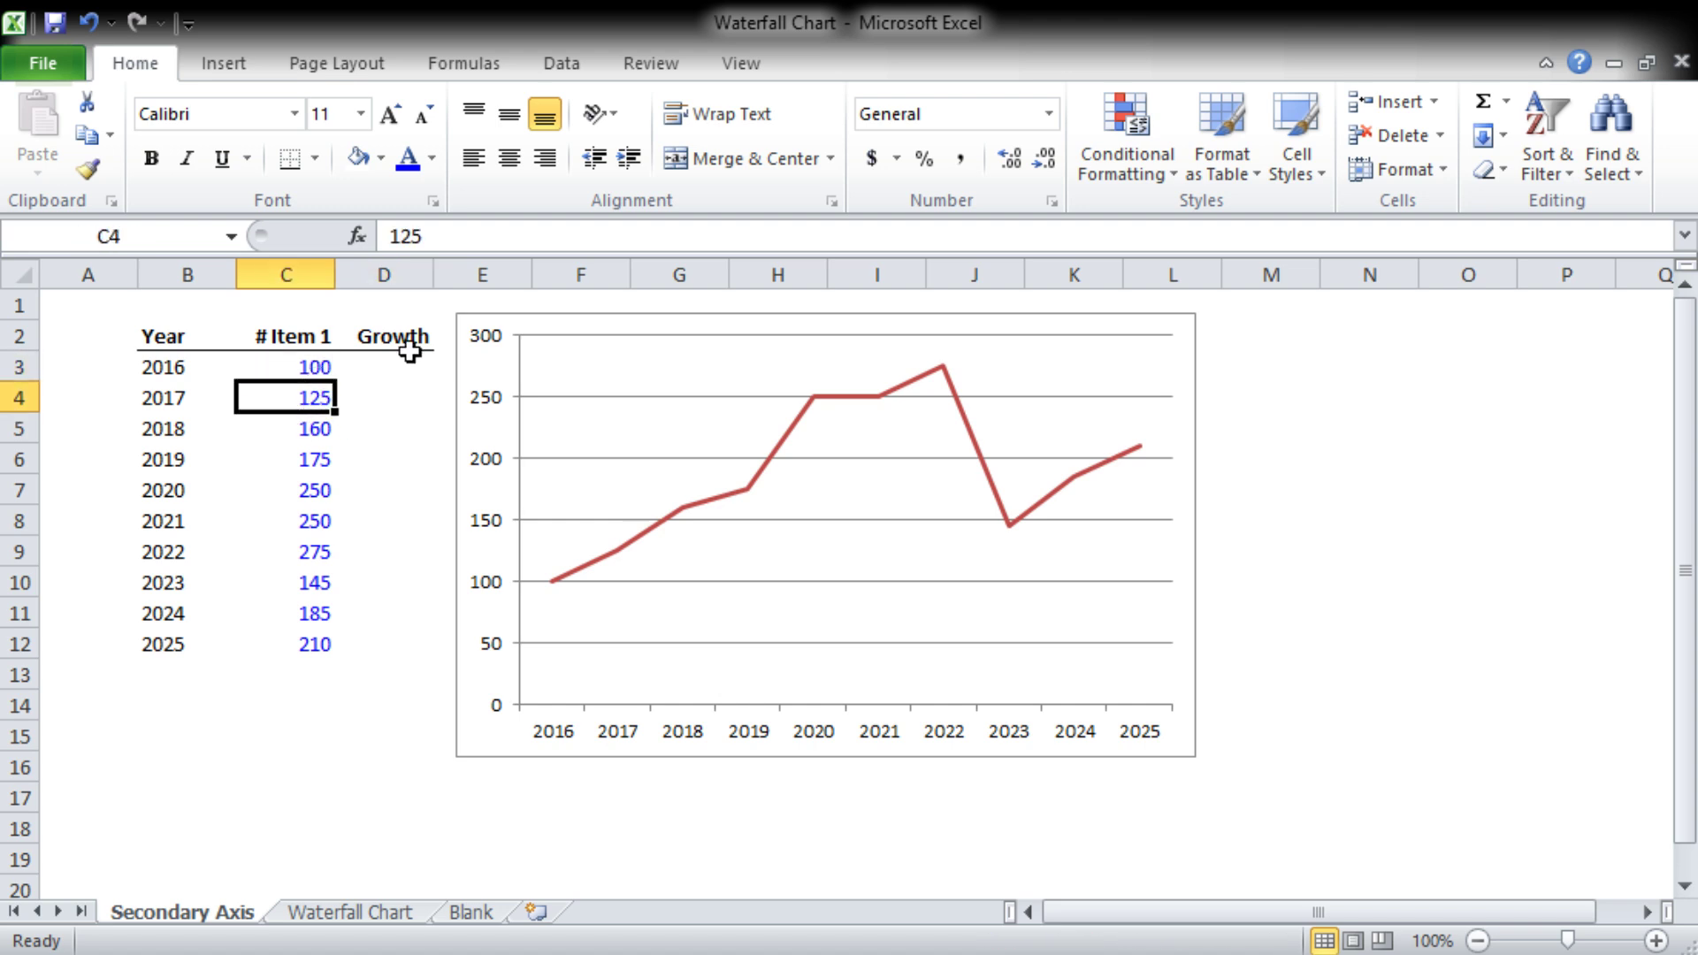
{"action": "left_click", "coordinate": [376, 396]}
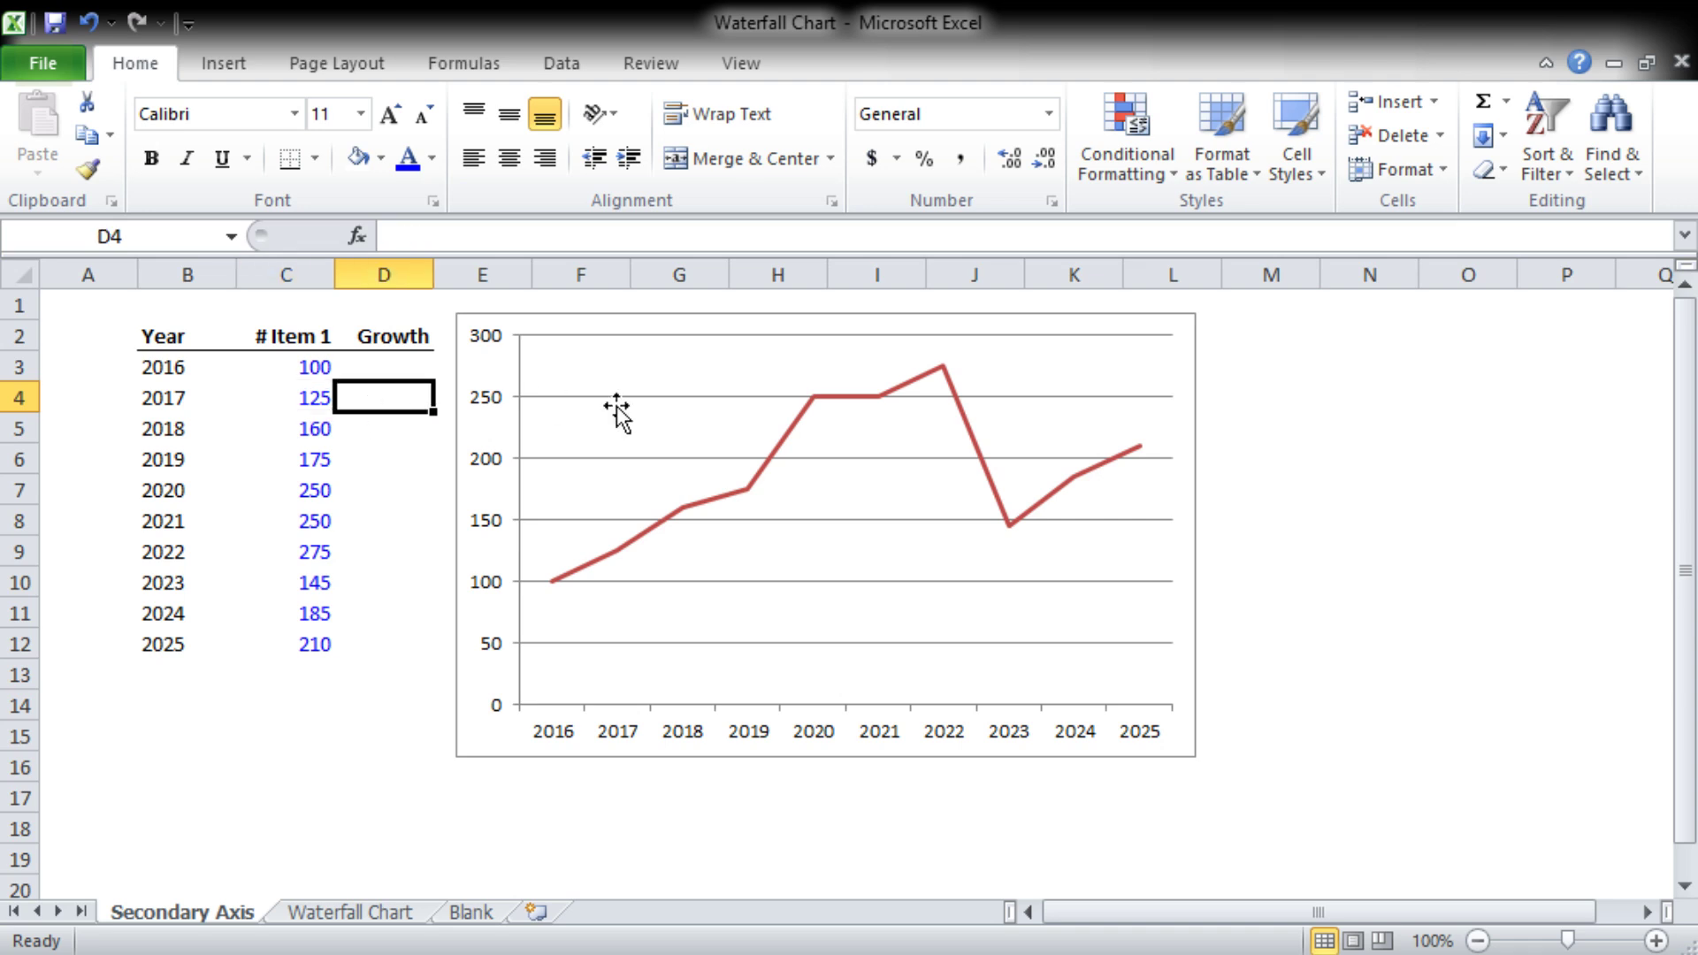
{"action": "type", "text": "="}
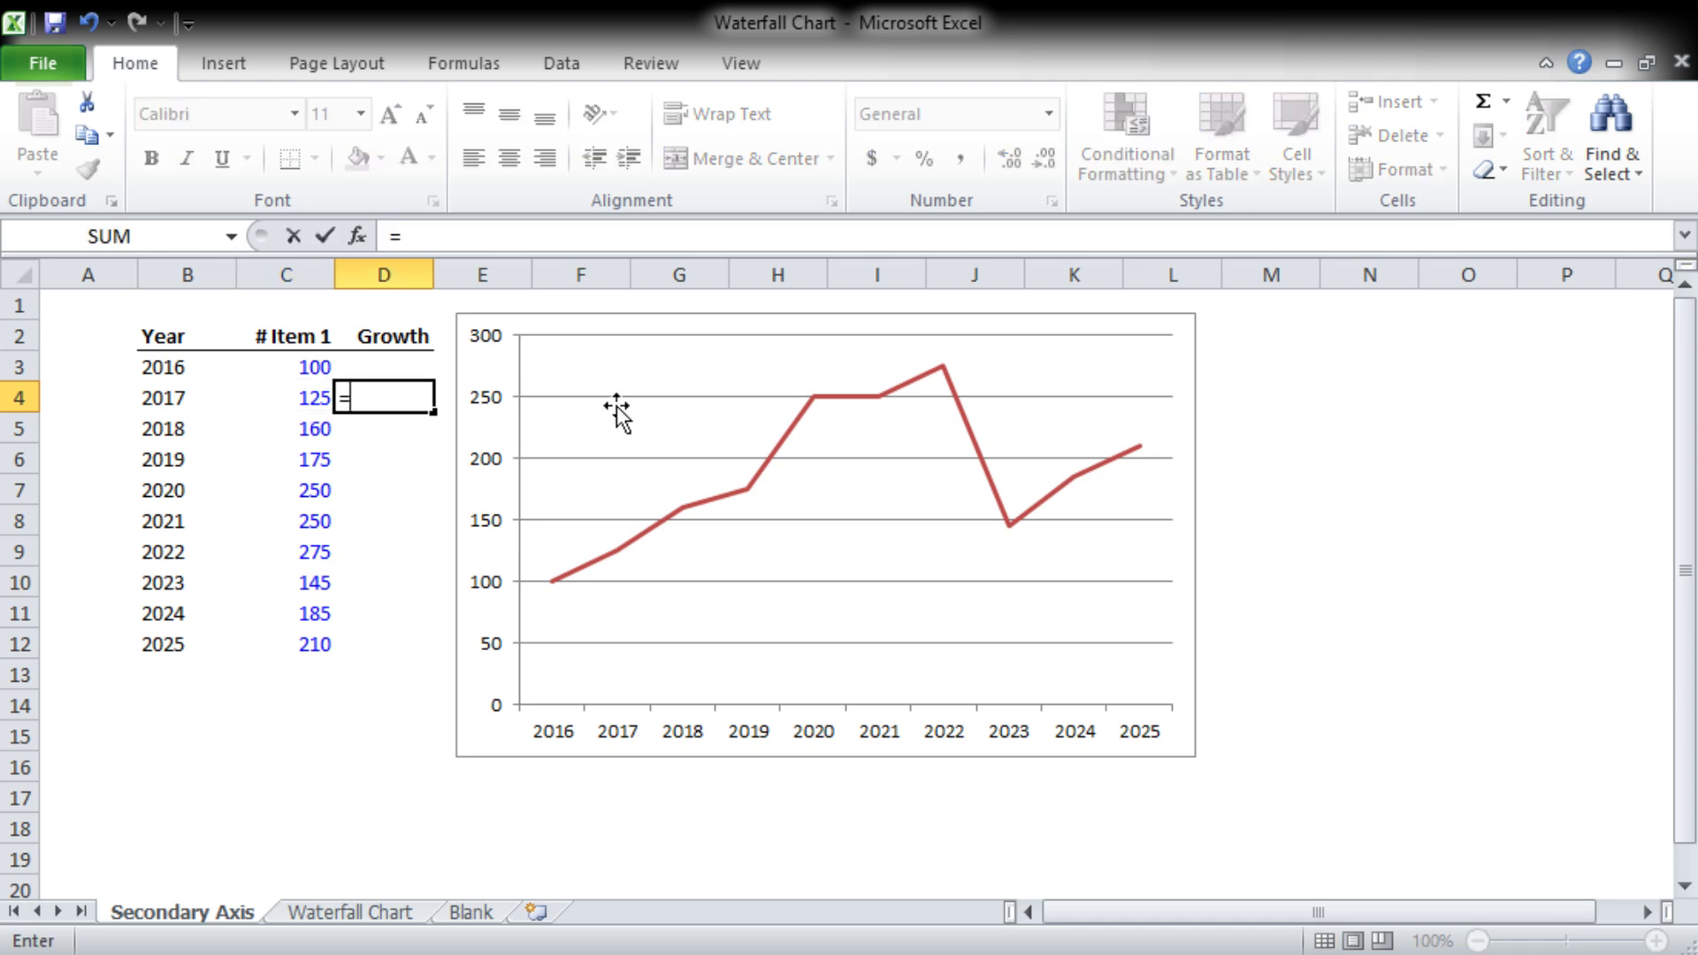
{"action": "key", "text": "Left"}
{"action": "type", "text": "/"}
{"action": "key", "text": "Left"}
{"action": "key", "text": "Up"}
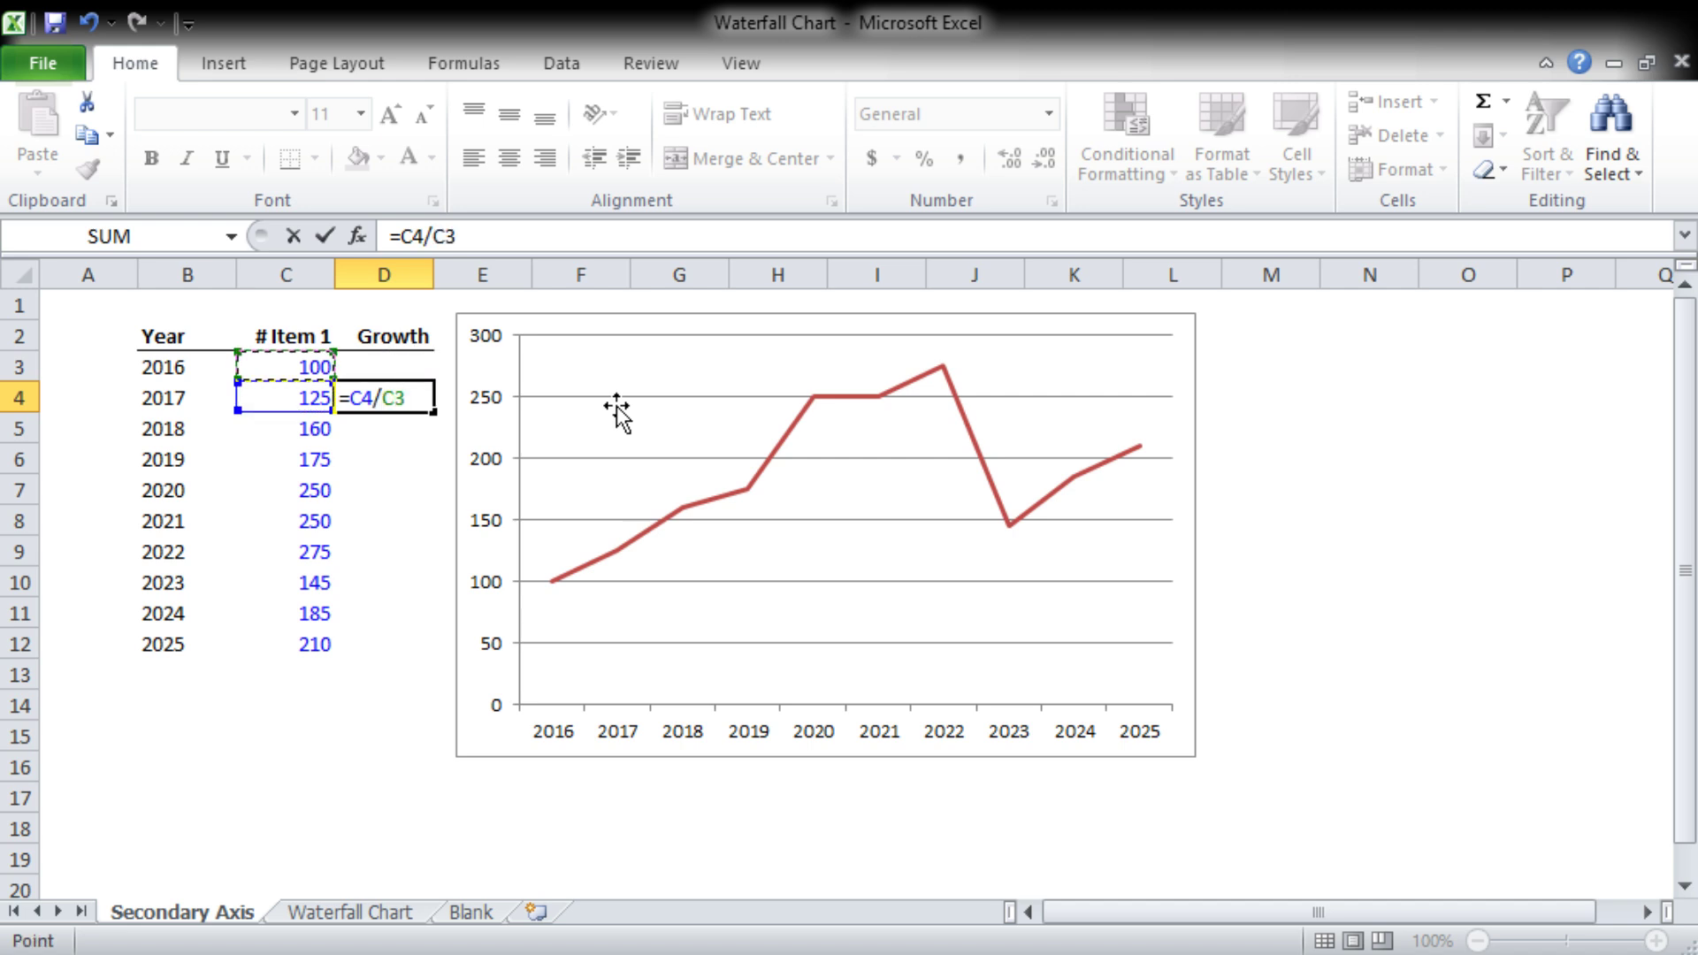
{"action": "key", "text": "Return"}
{"action": "key", "text": "Up"}
{"action": "key", "text": "F2"}
{"action": "type", "text": "-1"}
{"action": "key", "text": "Return"}
- Format D4 as a percentage and copy its formula down to D5:D12
{"action": "key", "text": "Up"}
{"action": "key", "text": "ctrl+shift+5"}
{"action": "key", "text": "ctrl+c"}
{"action": "key", "text": "shift+Down"}
{"action": "key", "text": "shift+Down"}
{"action": "key", "text": "shift+Down"}
{"action": "key", "text": "shift+Down"}
{"action": "key", "text": "shift+Down"}
{"action": "key", "text": "shift+Down"}
{"action": "key", "text": "shift+Down"}
{"action": "key", "text": "shift+Down"}
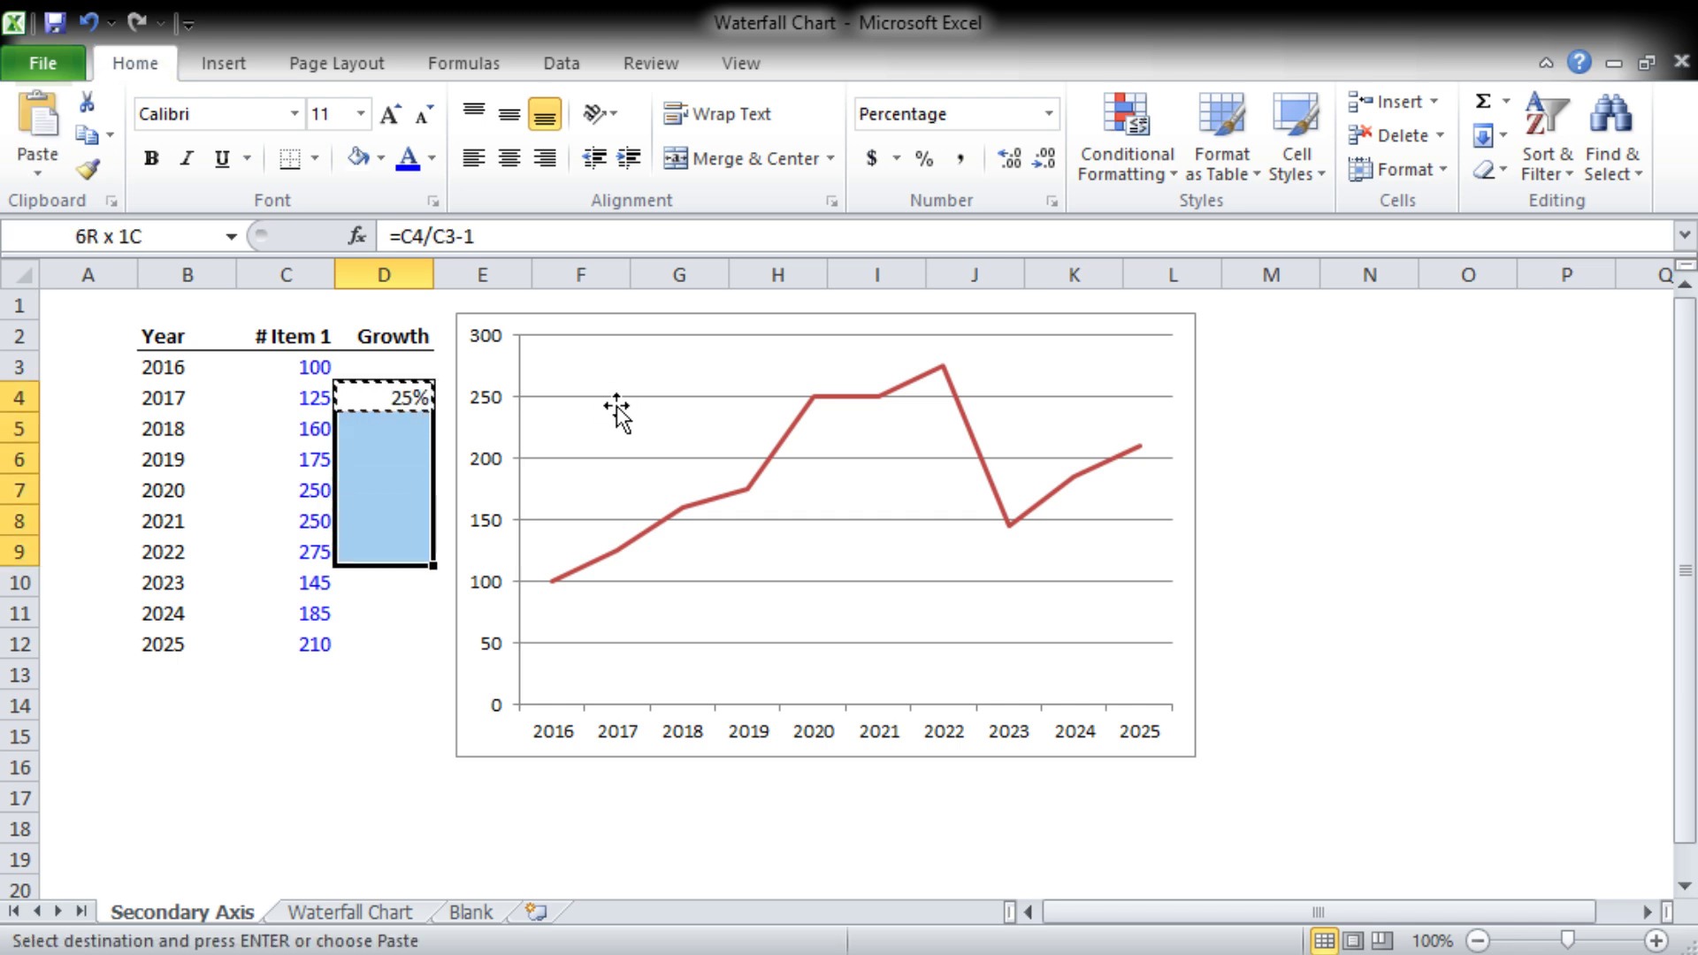
{"action": "key", "text": "Return"}
{"action": "key", "text": "Left"}
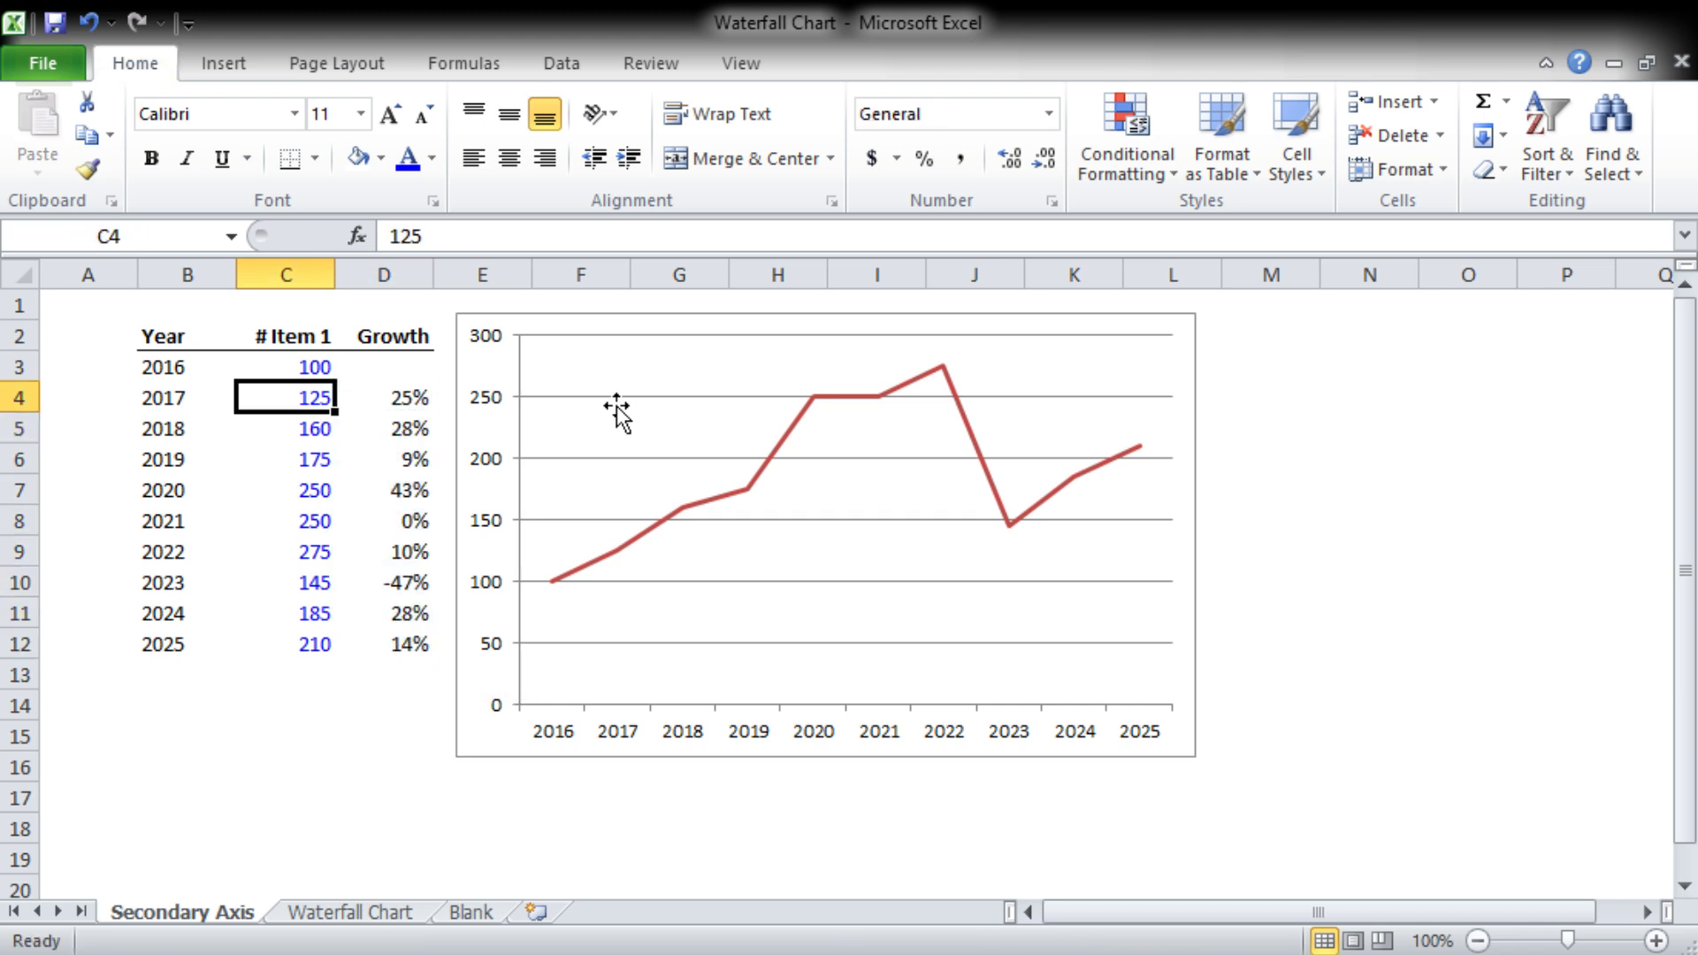
{"action": "key", "text": "Right"}
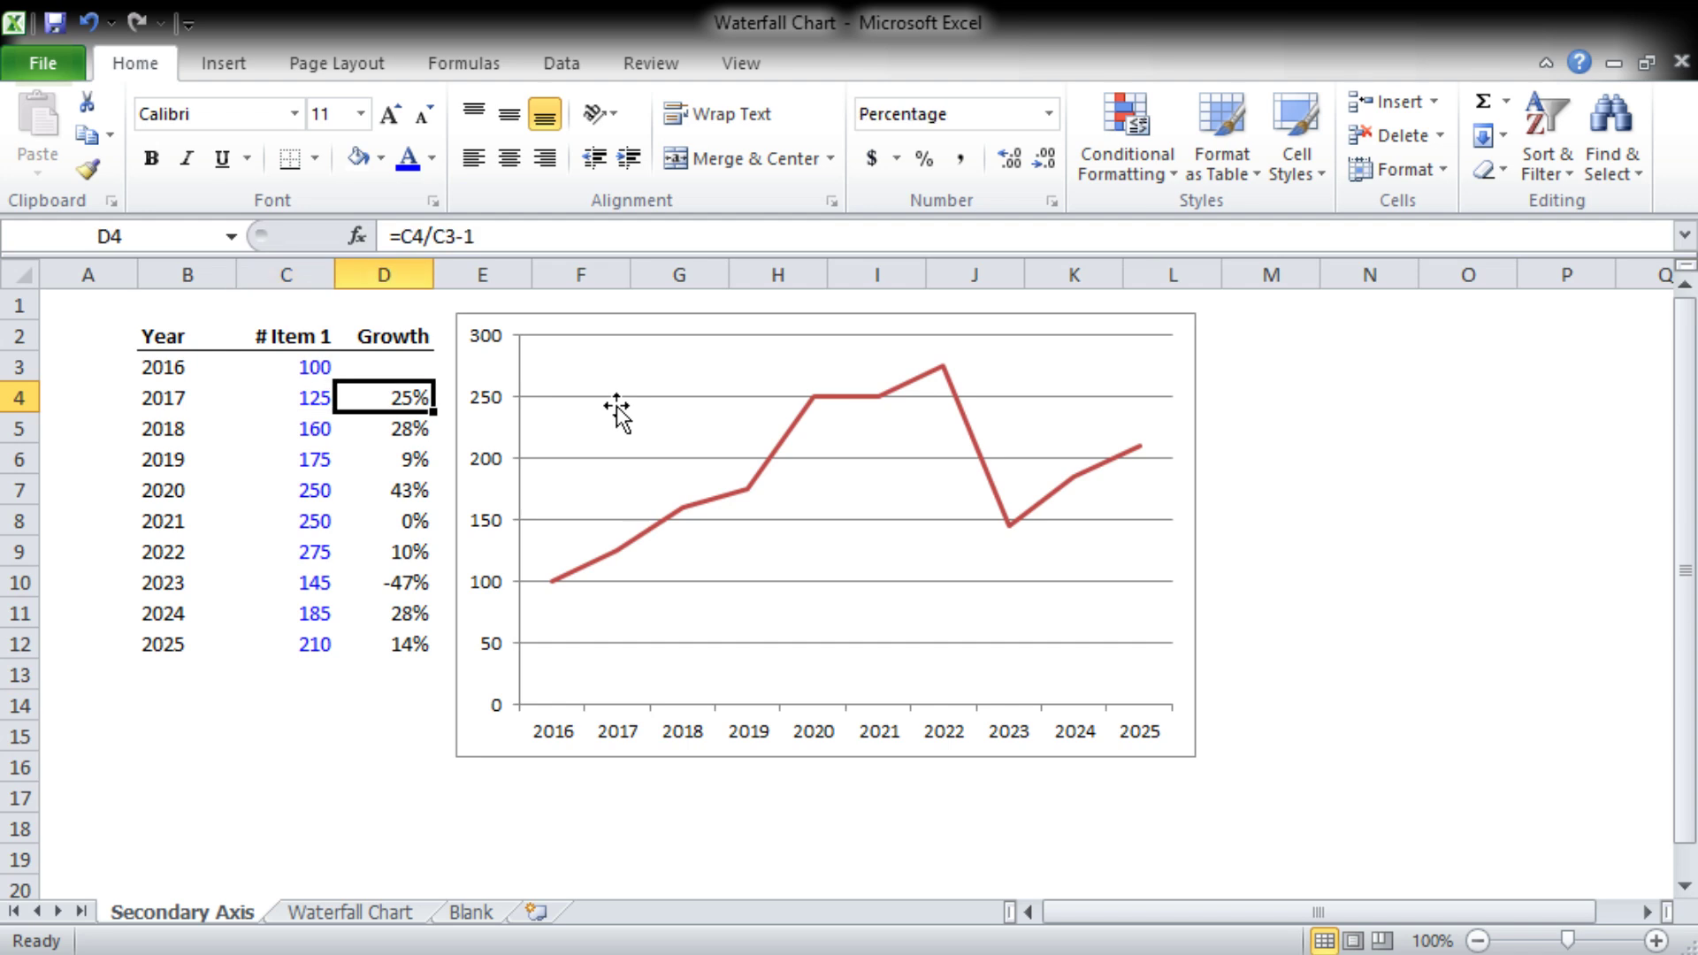
{"action": "key", "text": "Down"}
{"action": "key", "text": "Down"}
{"action": "key", "text": "Down"}
{"action": "key", "text": "Down"}
{"action": "key", "text": "Down"}
{"action": "key", "text": "Down"}
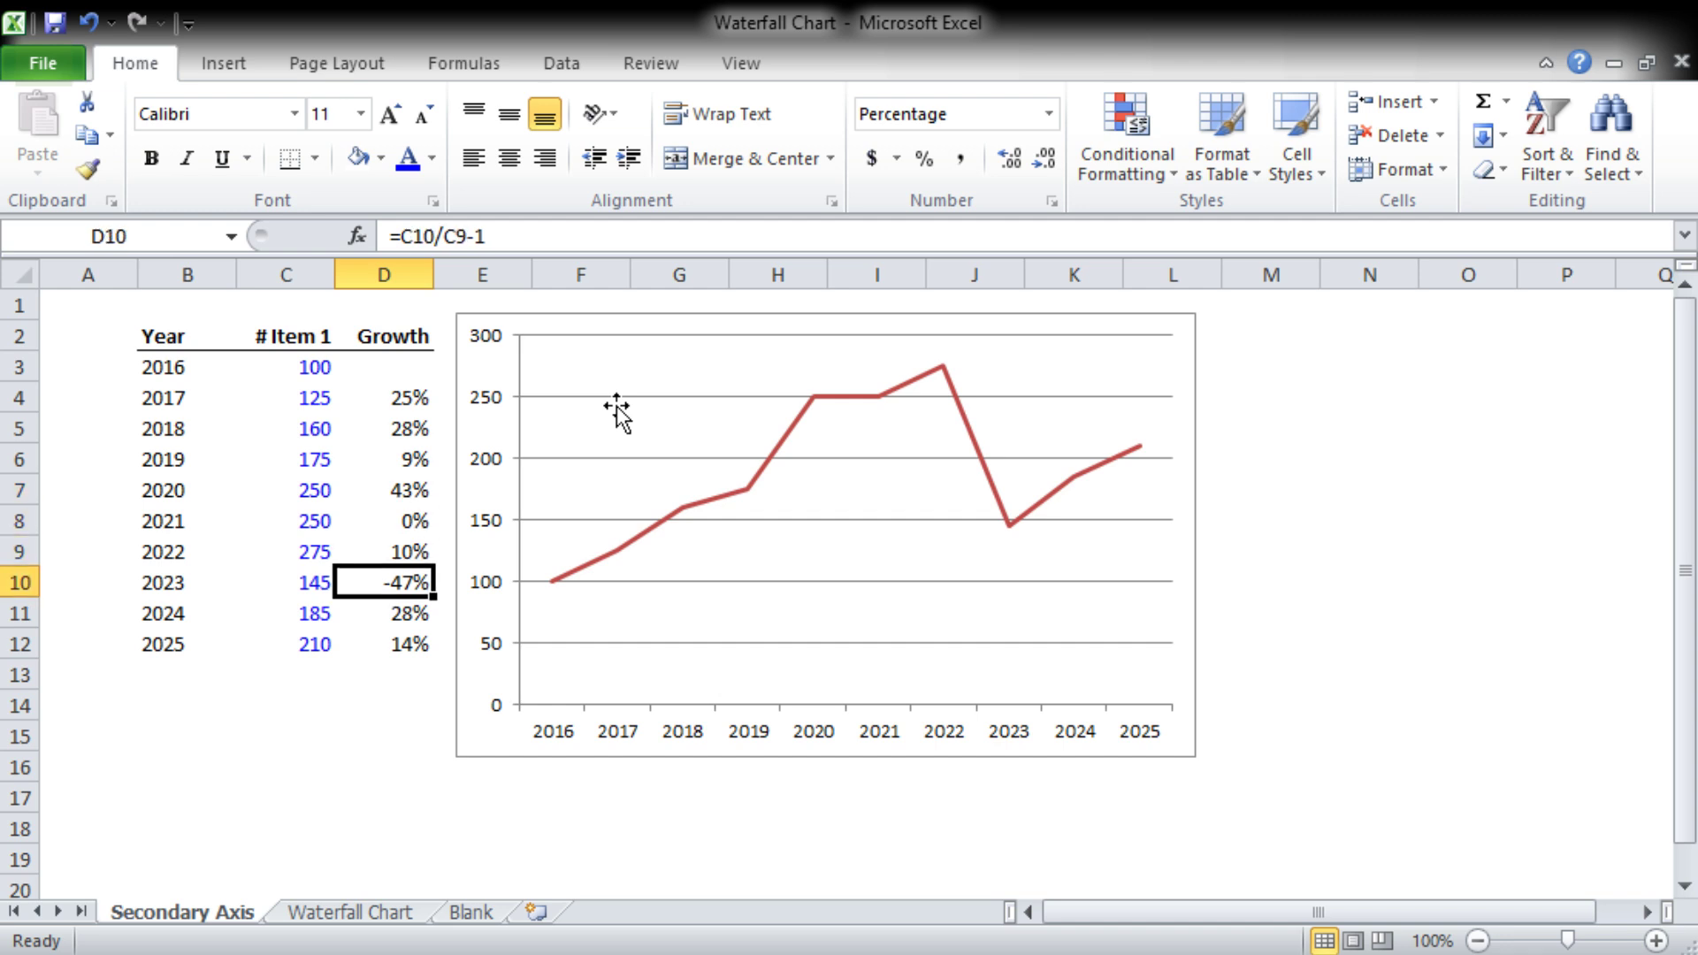
{"action": "key", "text": "F2"}
{"action": "key", "text": "Escape"}
- Add a new chart series using the Growth values in D3:D12
{"action": "left_click", "coordinate": [754, 616]}
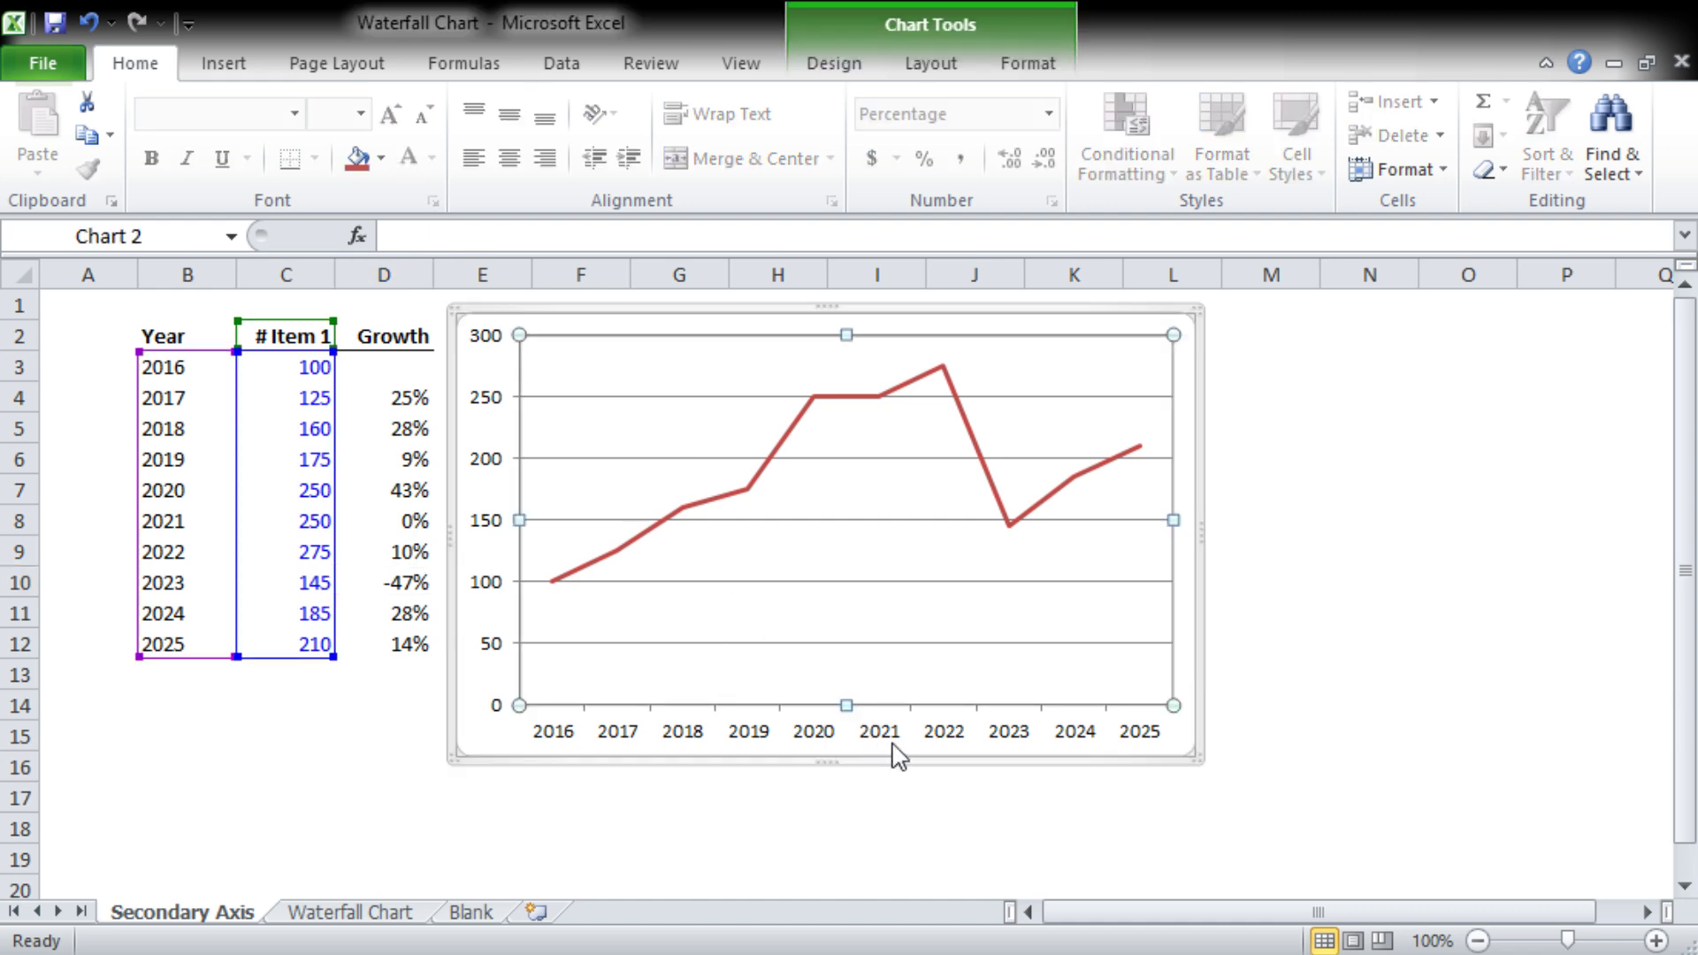
{"action": "key", "text": "Escape"}
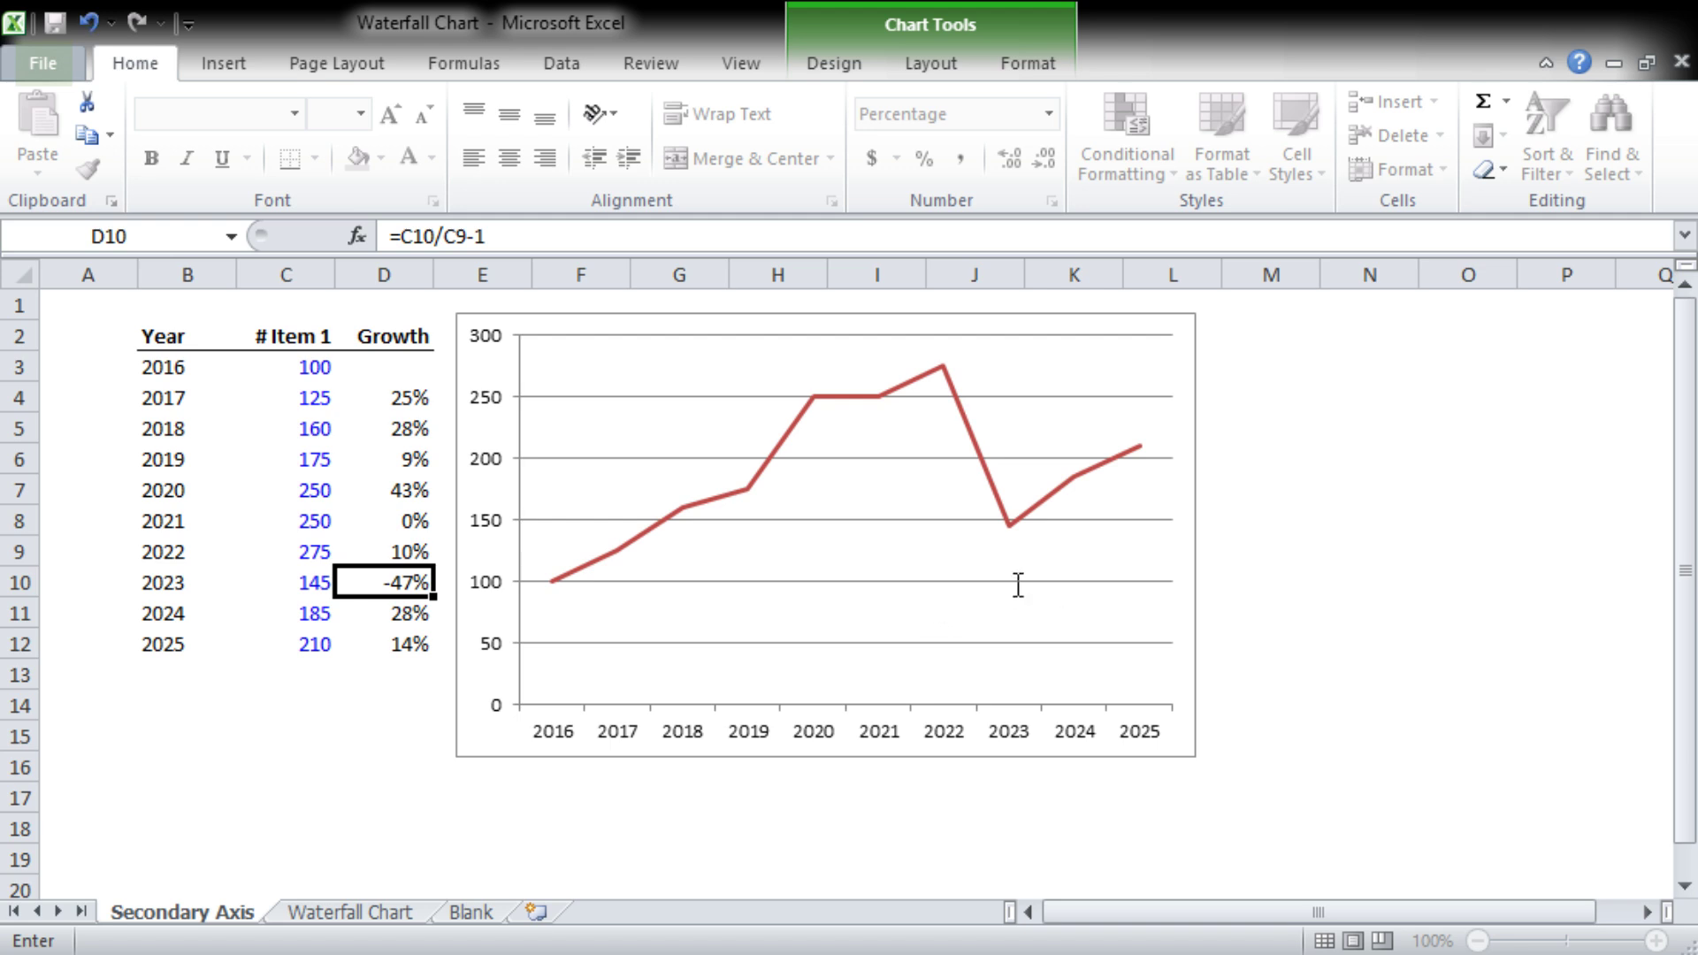
{"action": "left_click_drag", "start_coordinate": [399, 368], "coordinate": [406, 634]}
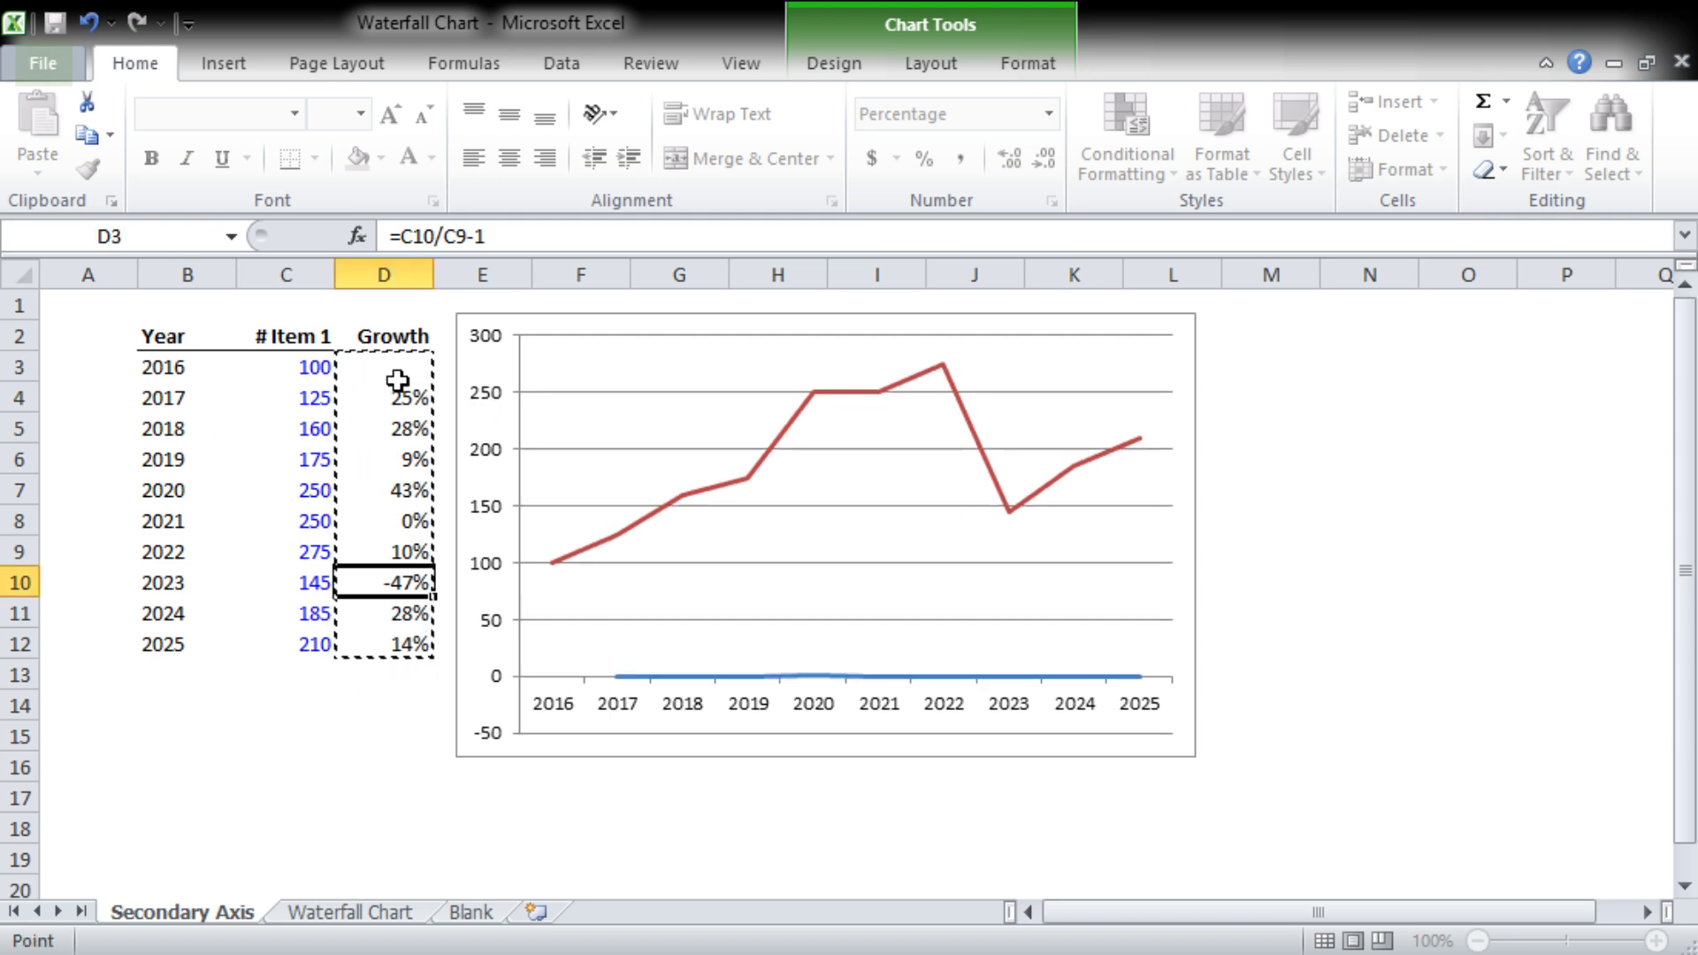
{"action": "key", "text": "Return"}
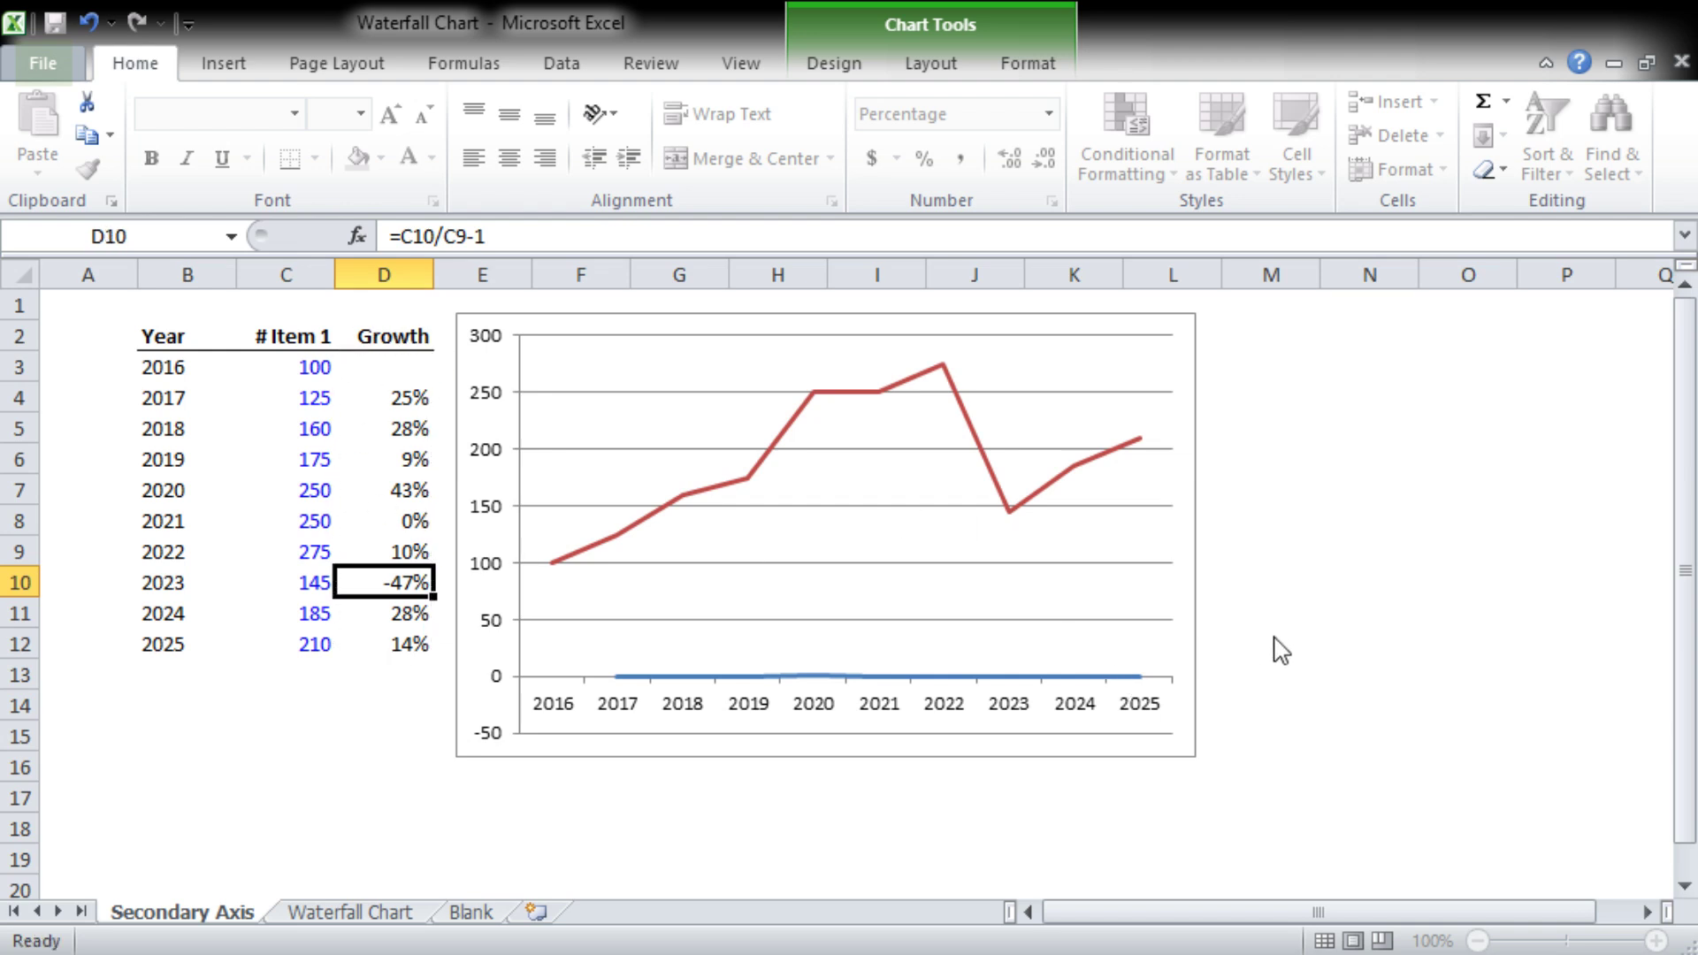
{"action": "left_click", "coordinate": [763, 748]}
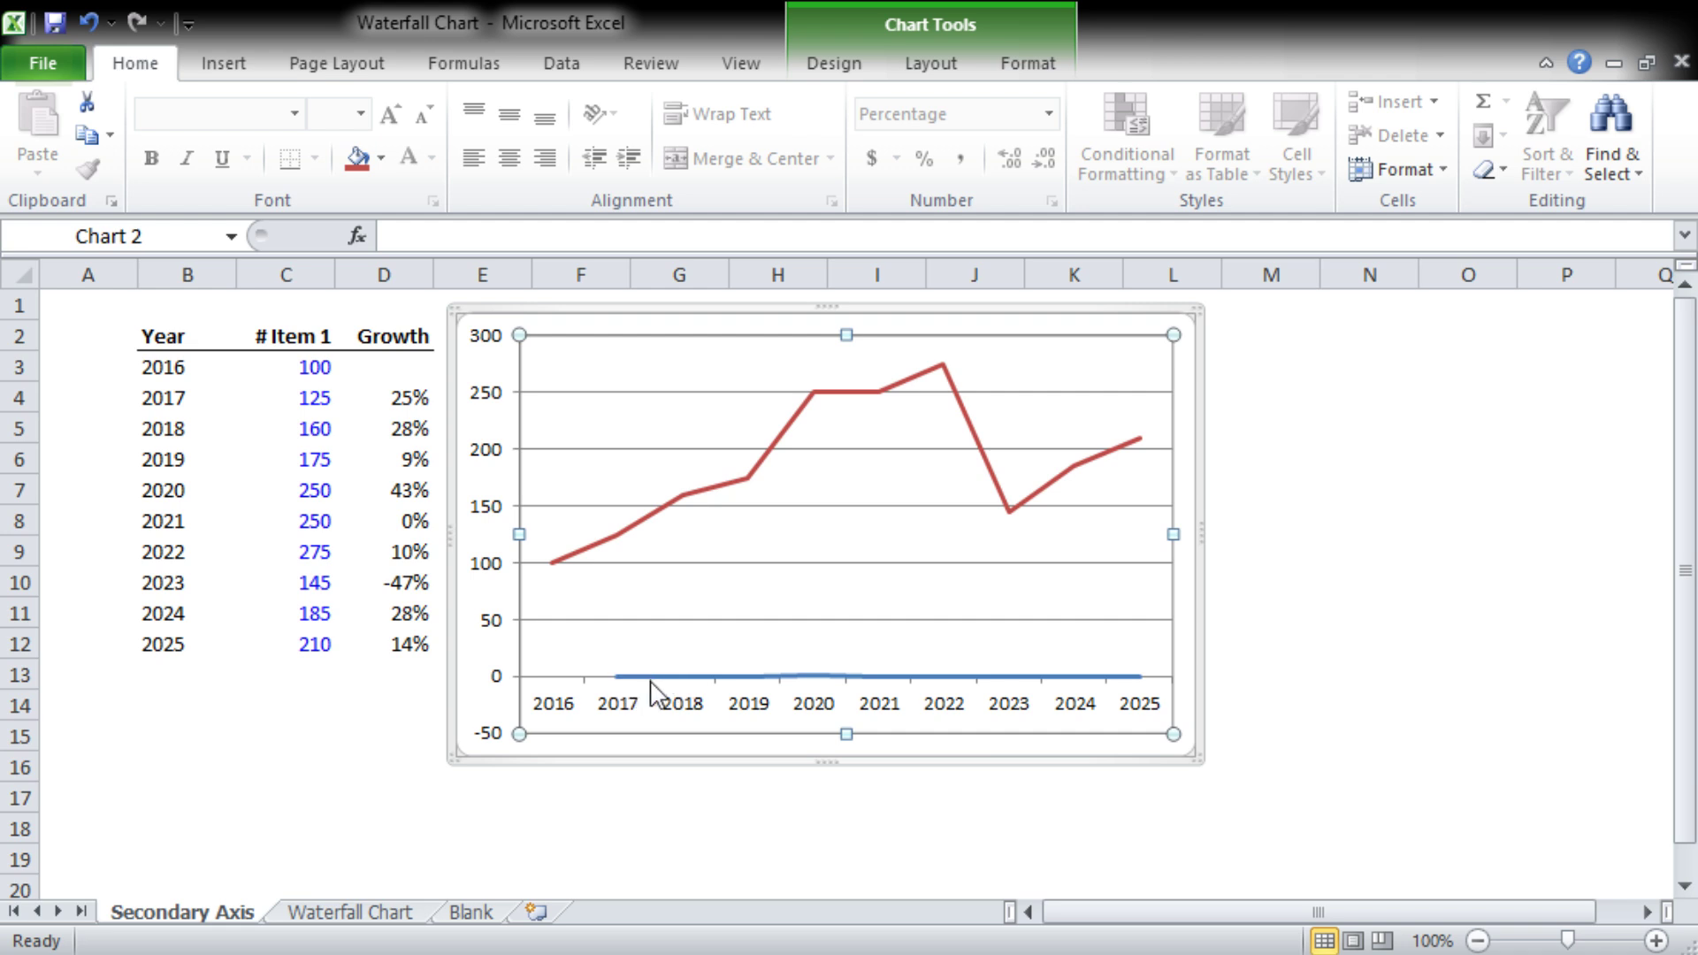
- Move the Growth y/y series onto a secondary vertical axis
{"action": "left_click", "coordinate": [705, 678]}
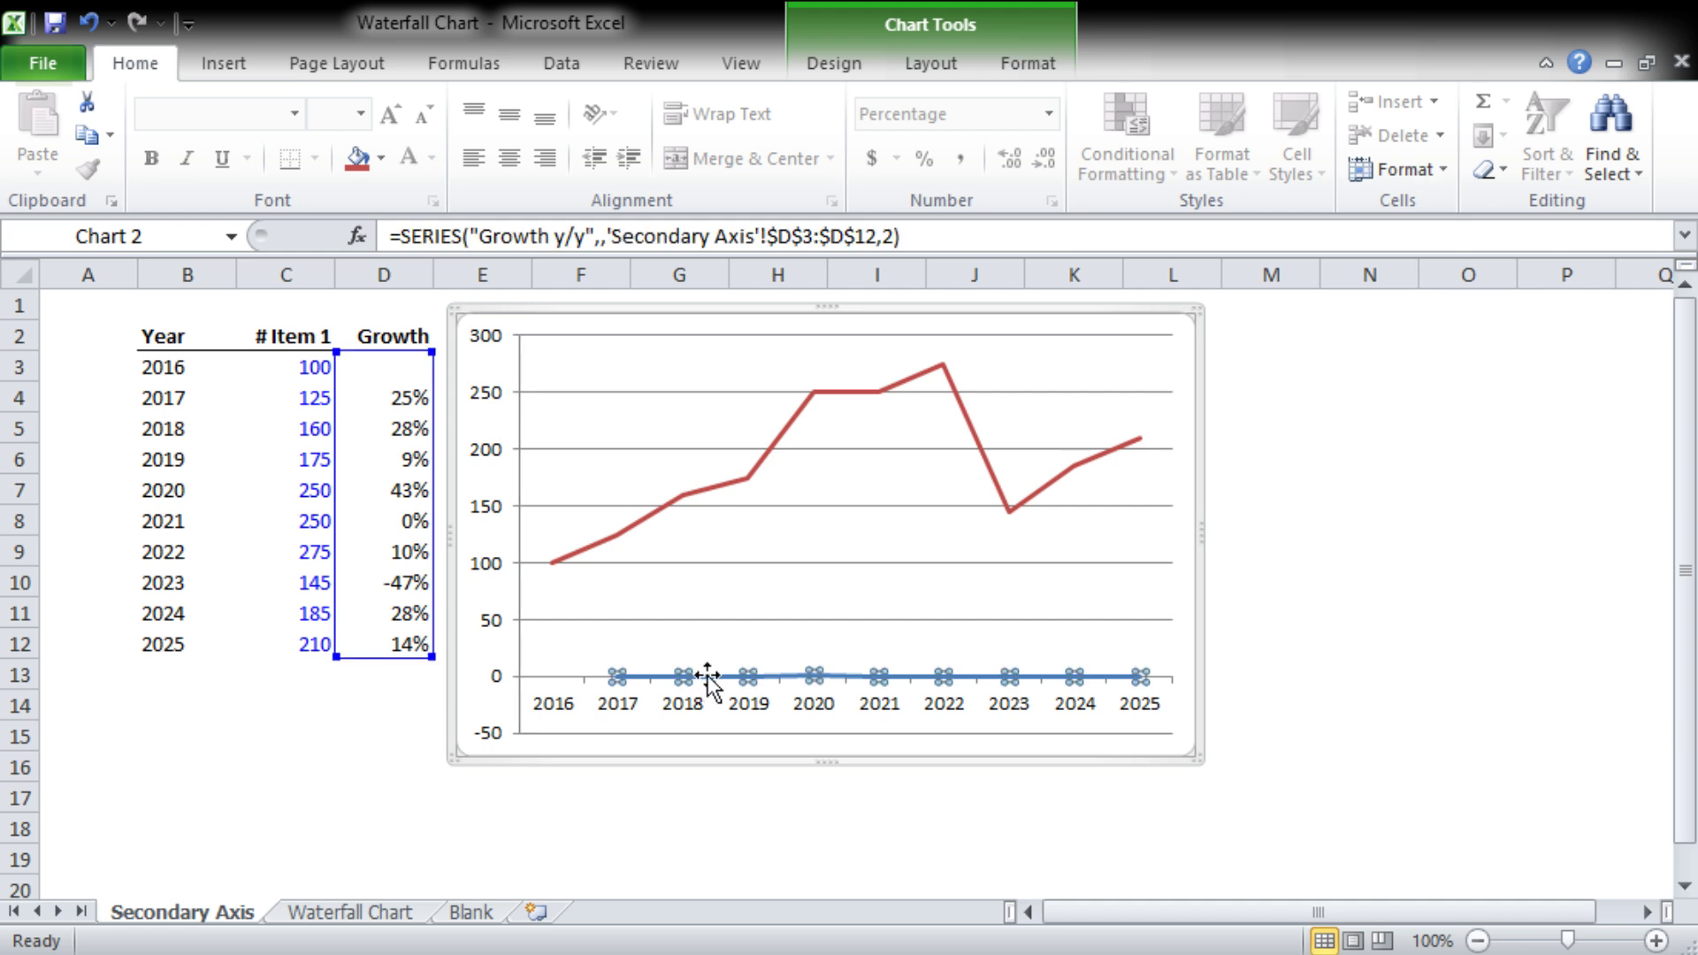
{"action": "left_click", "coordinate": [707, 678]}
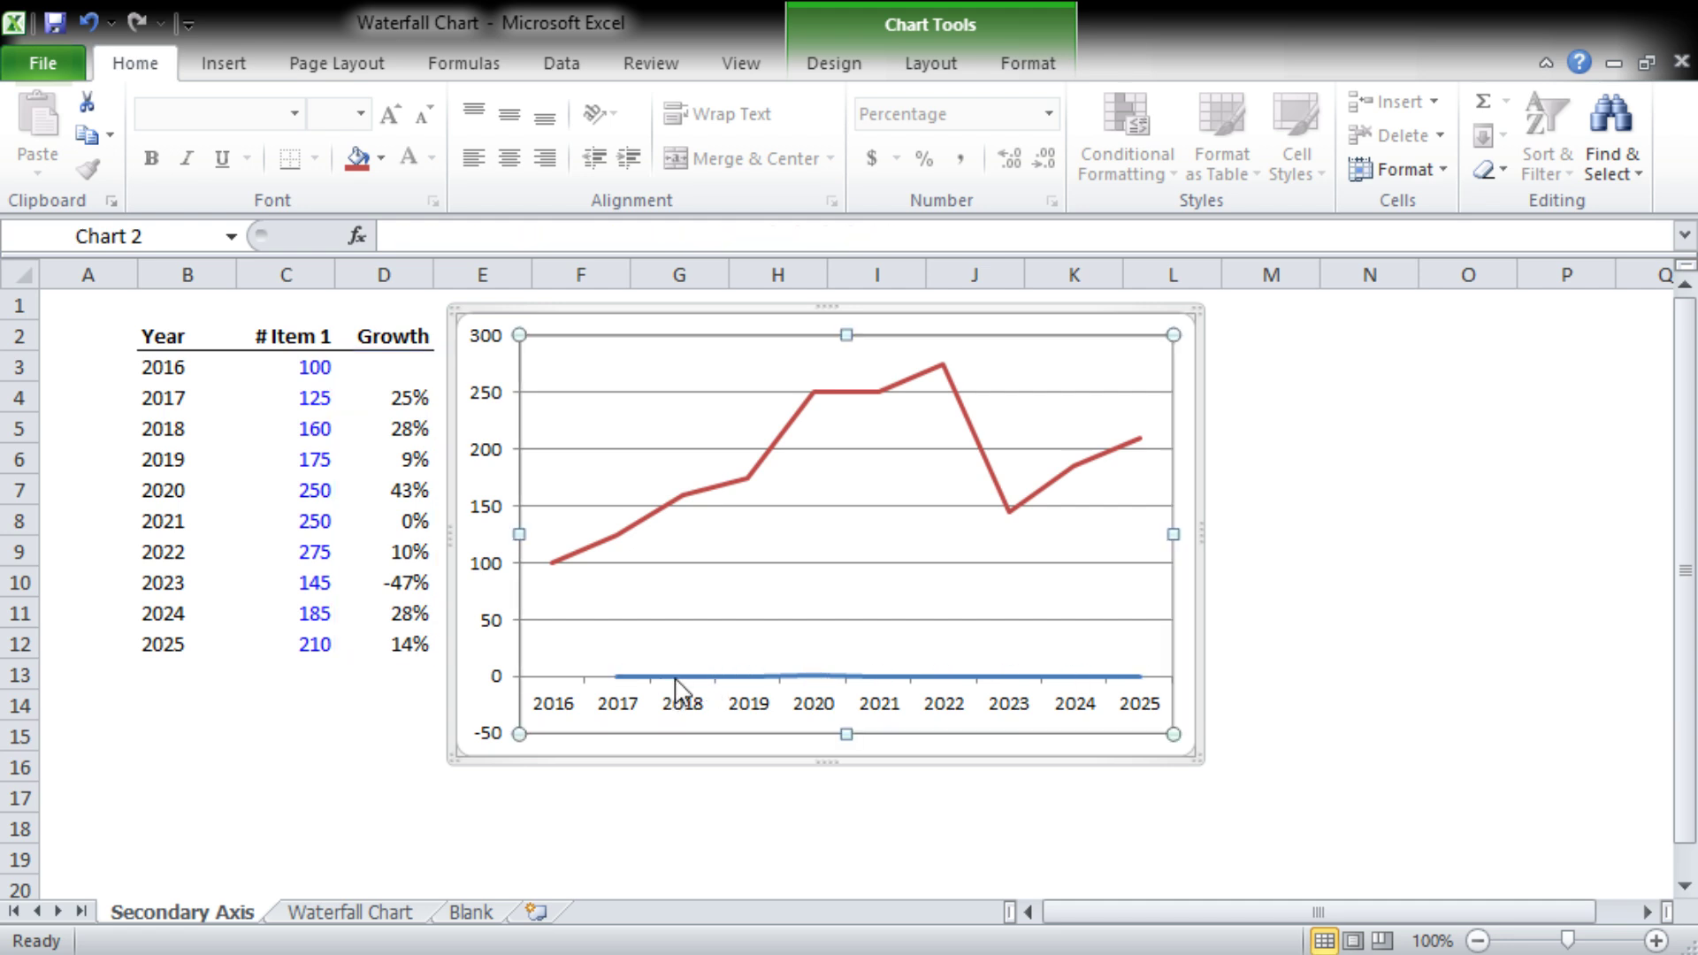
{"action": "left_click", "coordinate": [676, 677]}
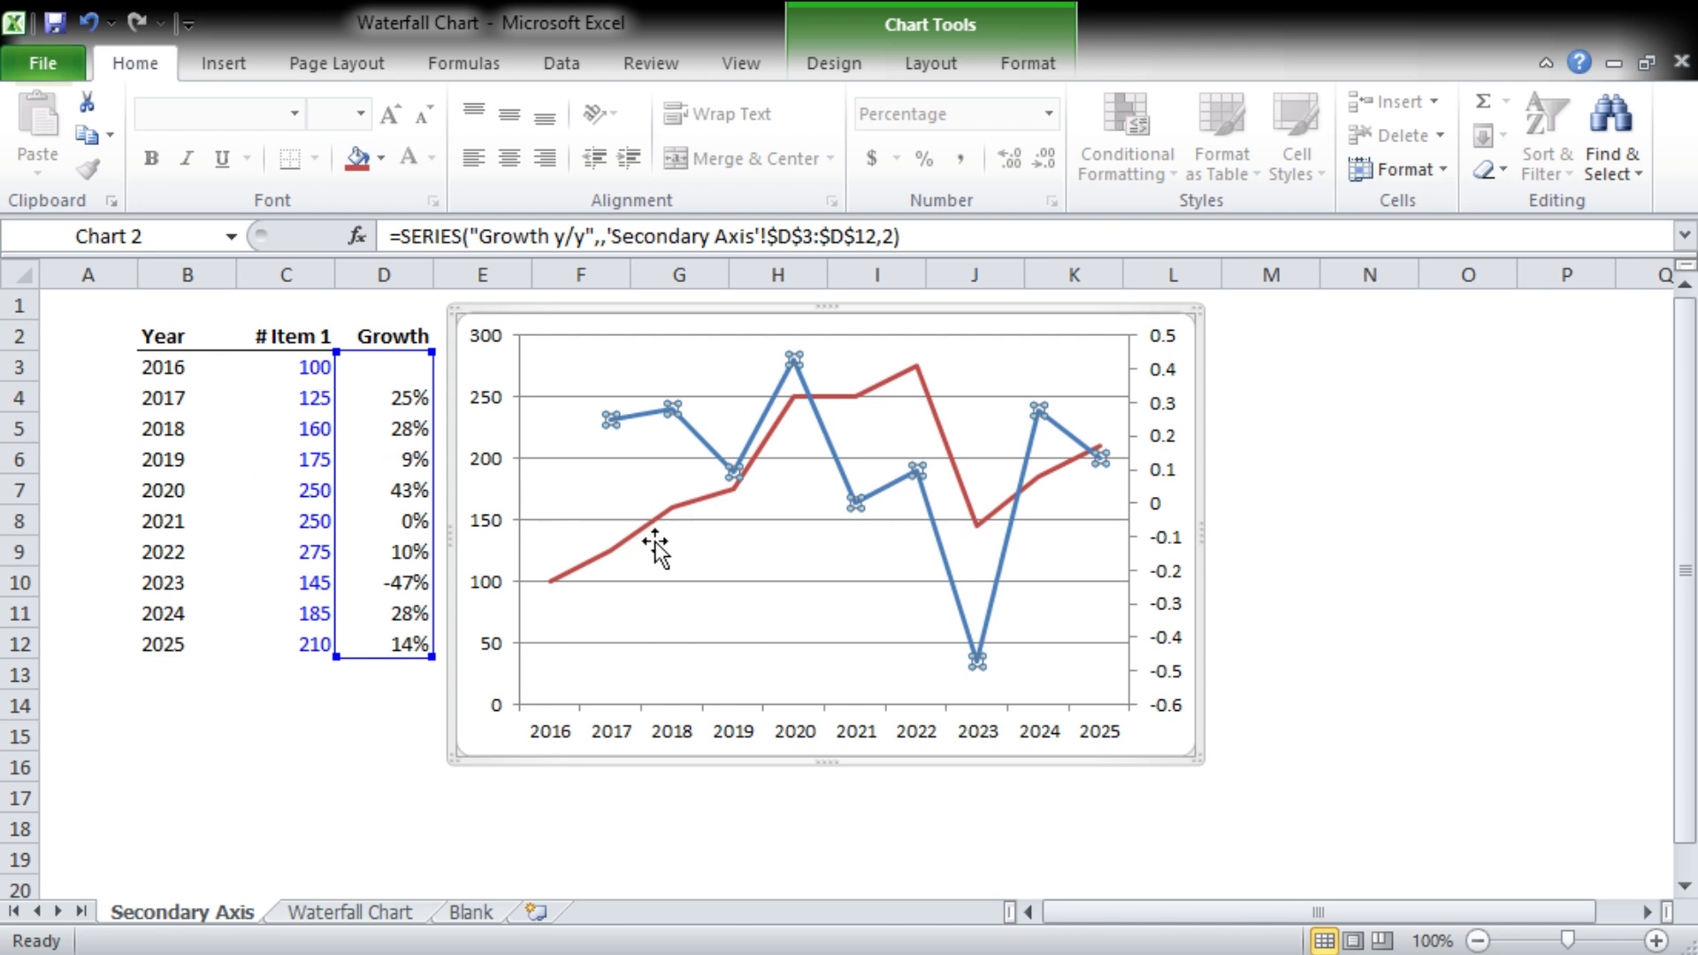
{"action": "left_click", "coordinate": [783, 546]}
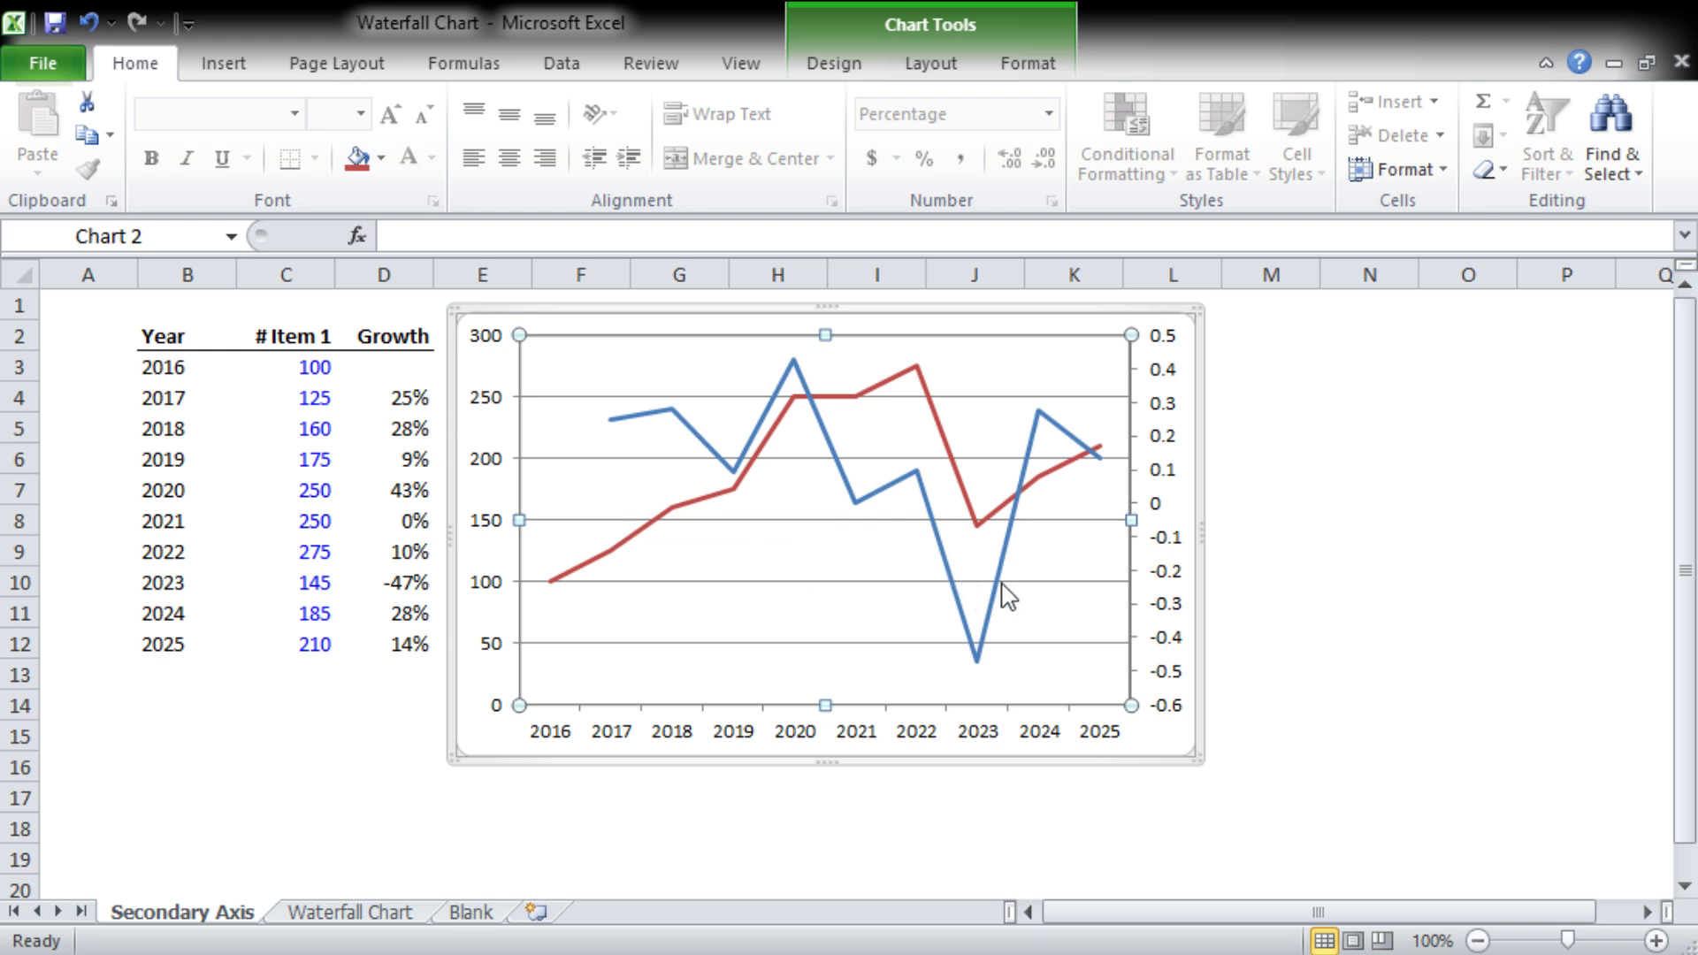
- Format the left value axis as currency, removing two decimal places
{"action": "left_click", "coordinate": [1369, 556]}
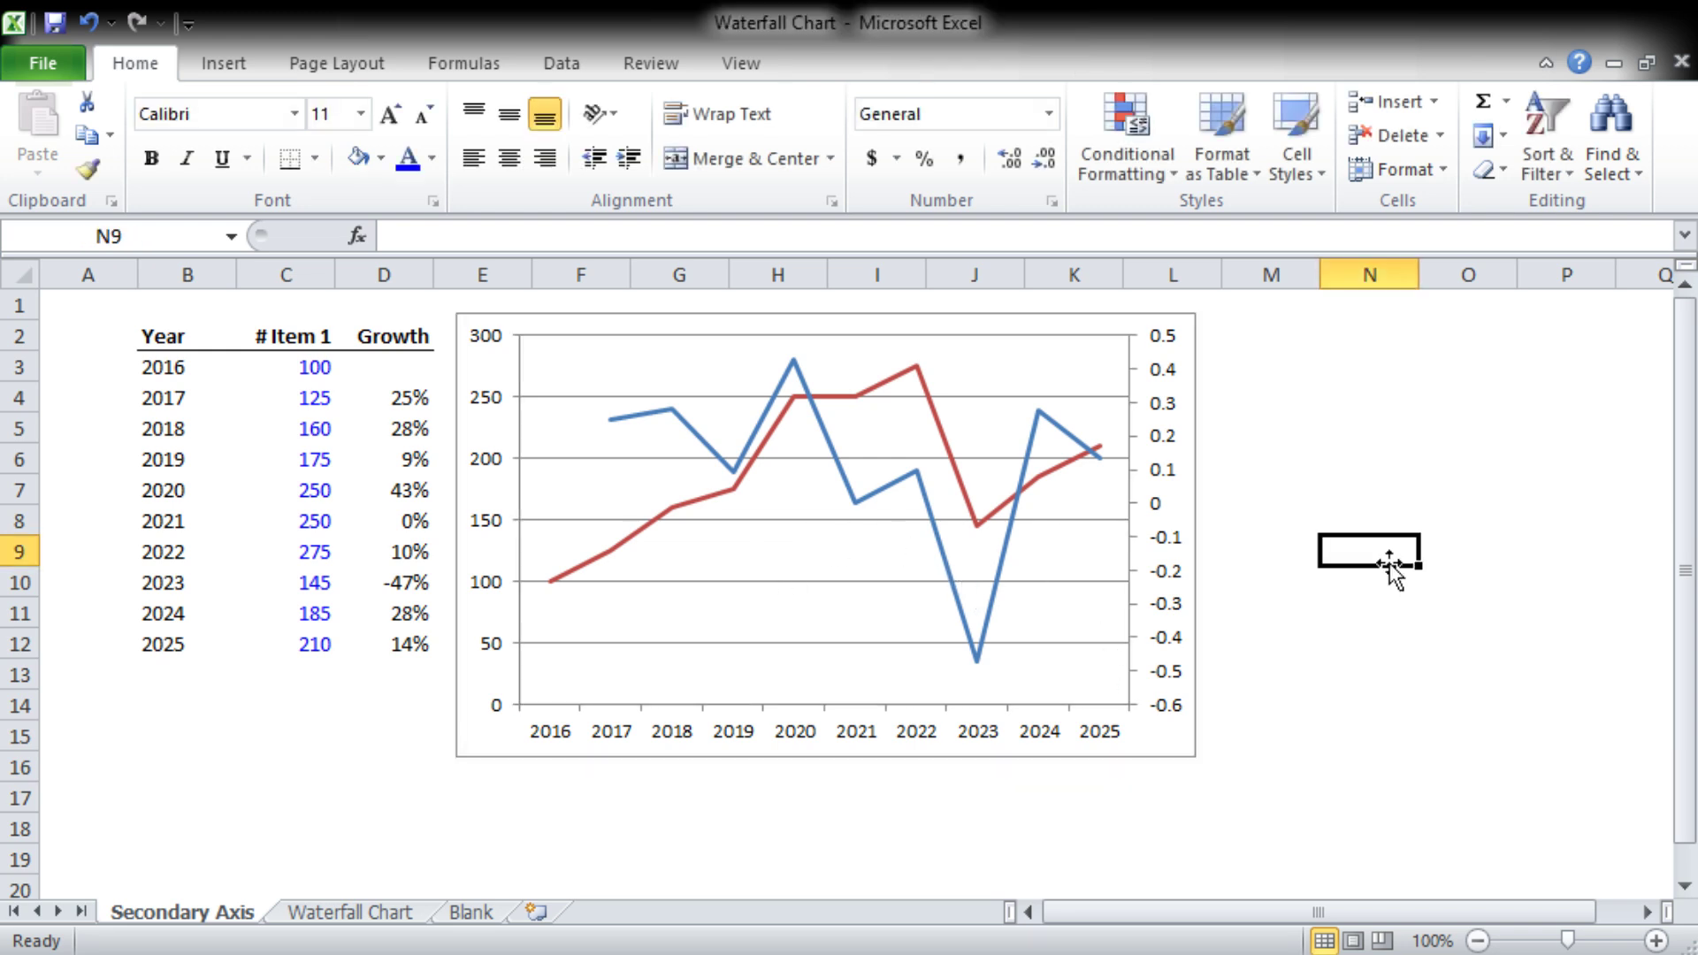
{"action": "left_click", "coordinate": [1171, 539]}
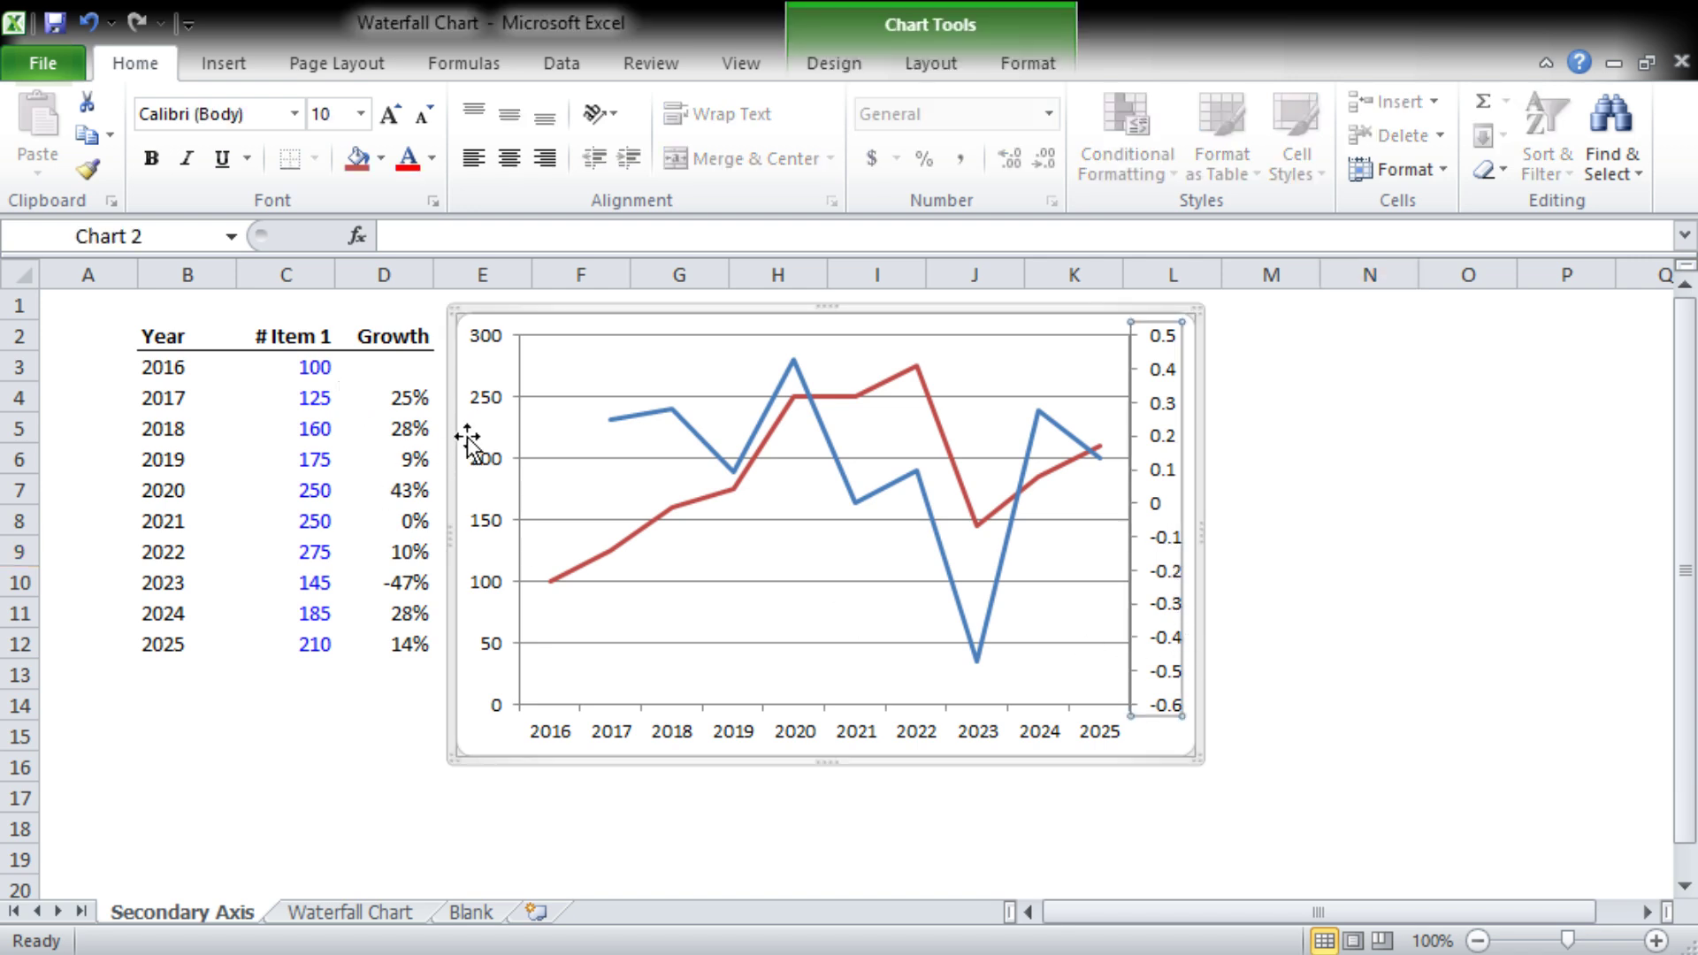
{"action": "left_click", "coordinate": [493, 469]}
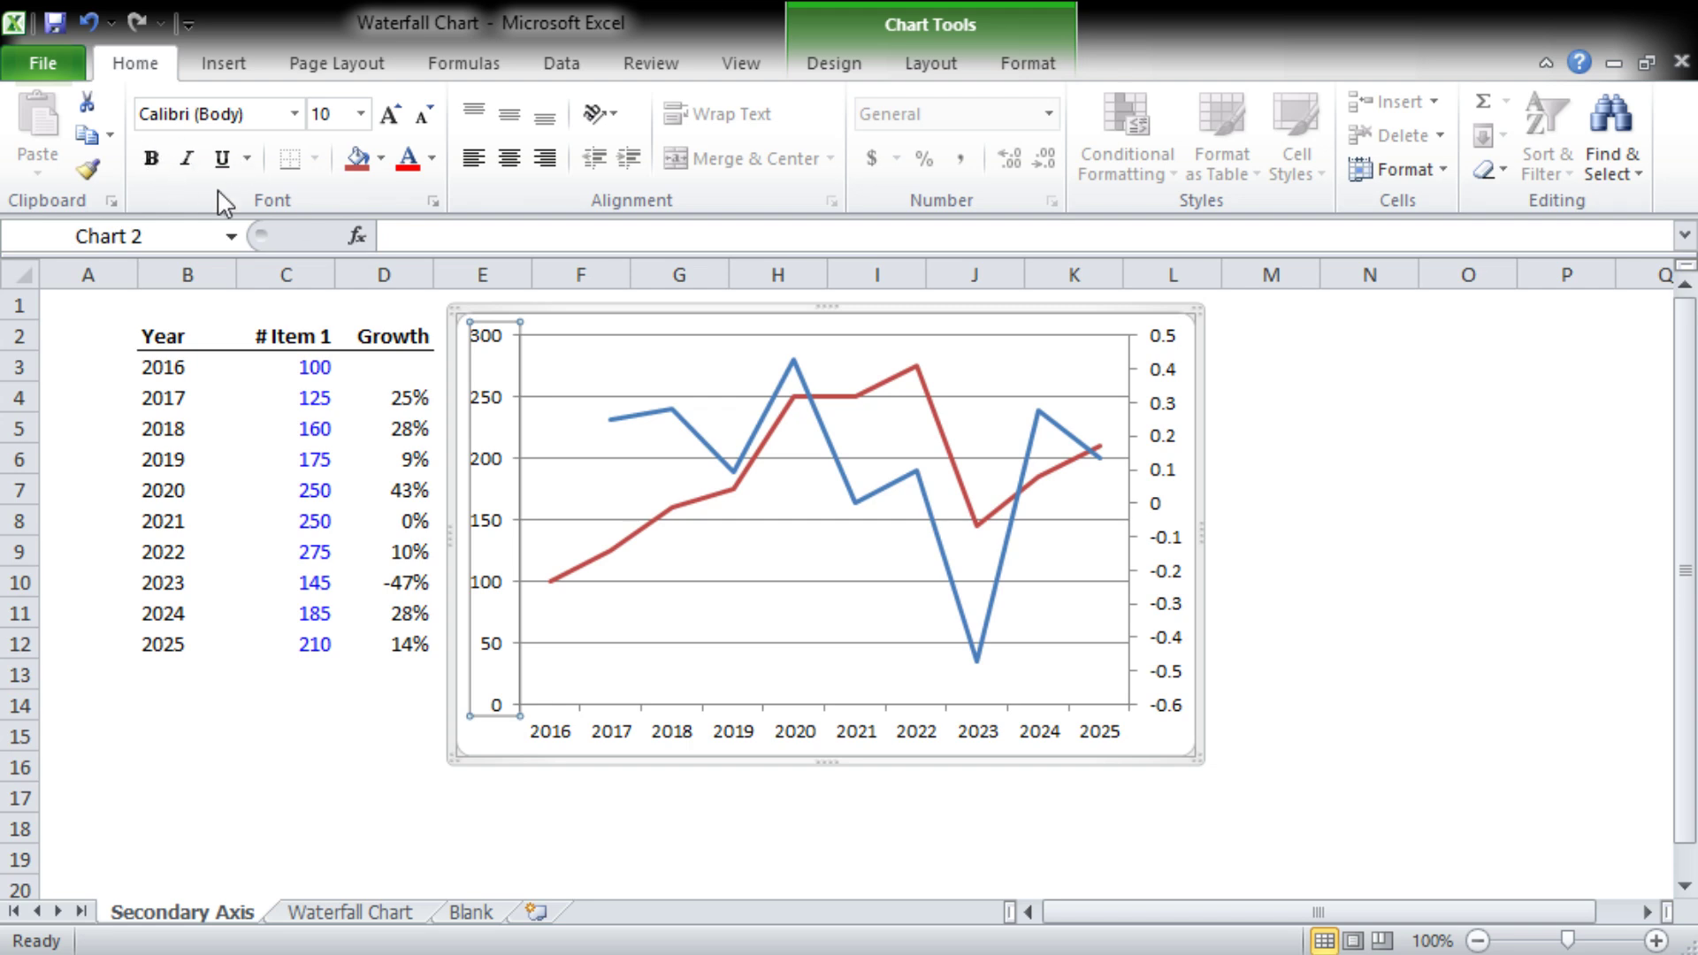
{"action": "key", "text": "ctrl+shift+4"}
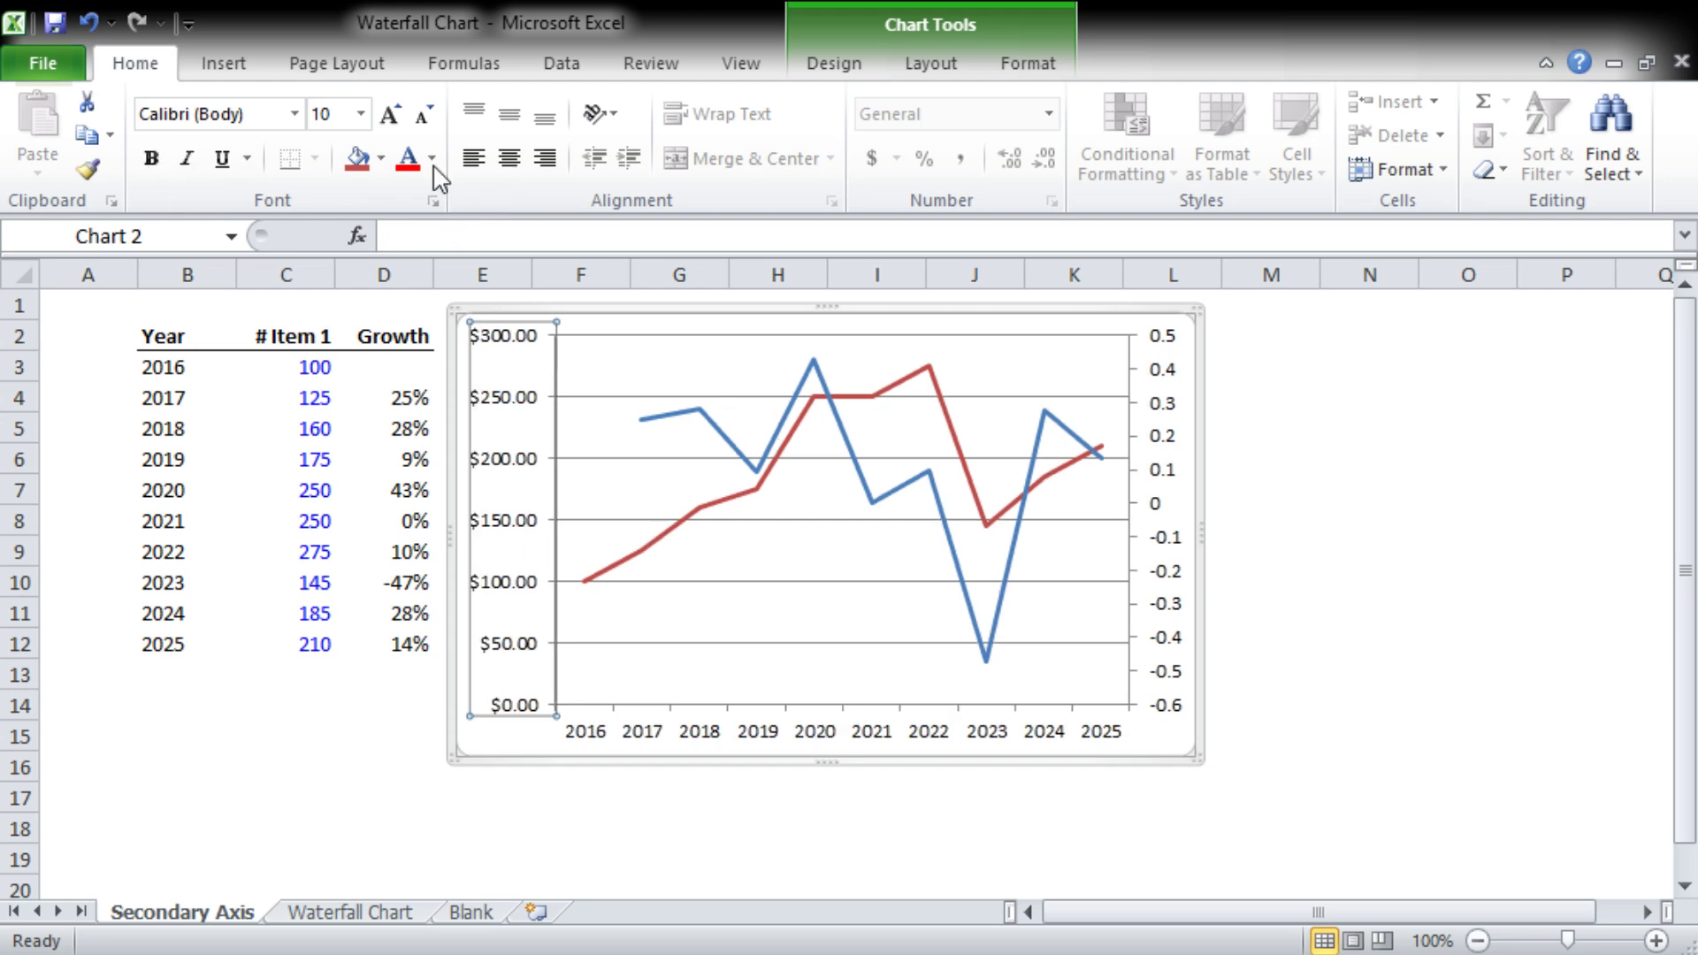
{"action": "key", "text": "alt+h"}
{"action": "key", "text": "9"}
{"action": "key", "text": "9"}
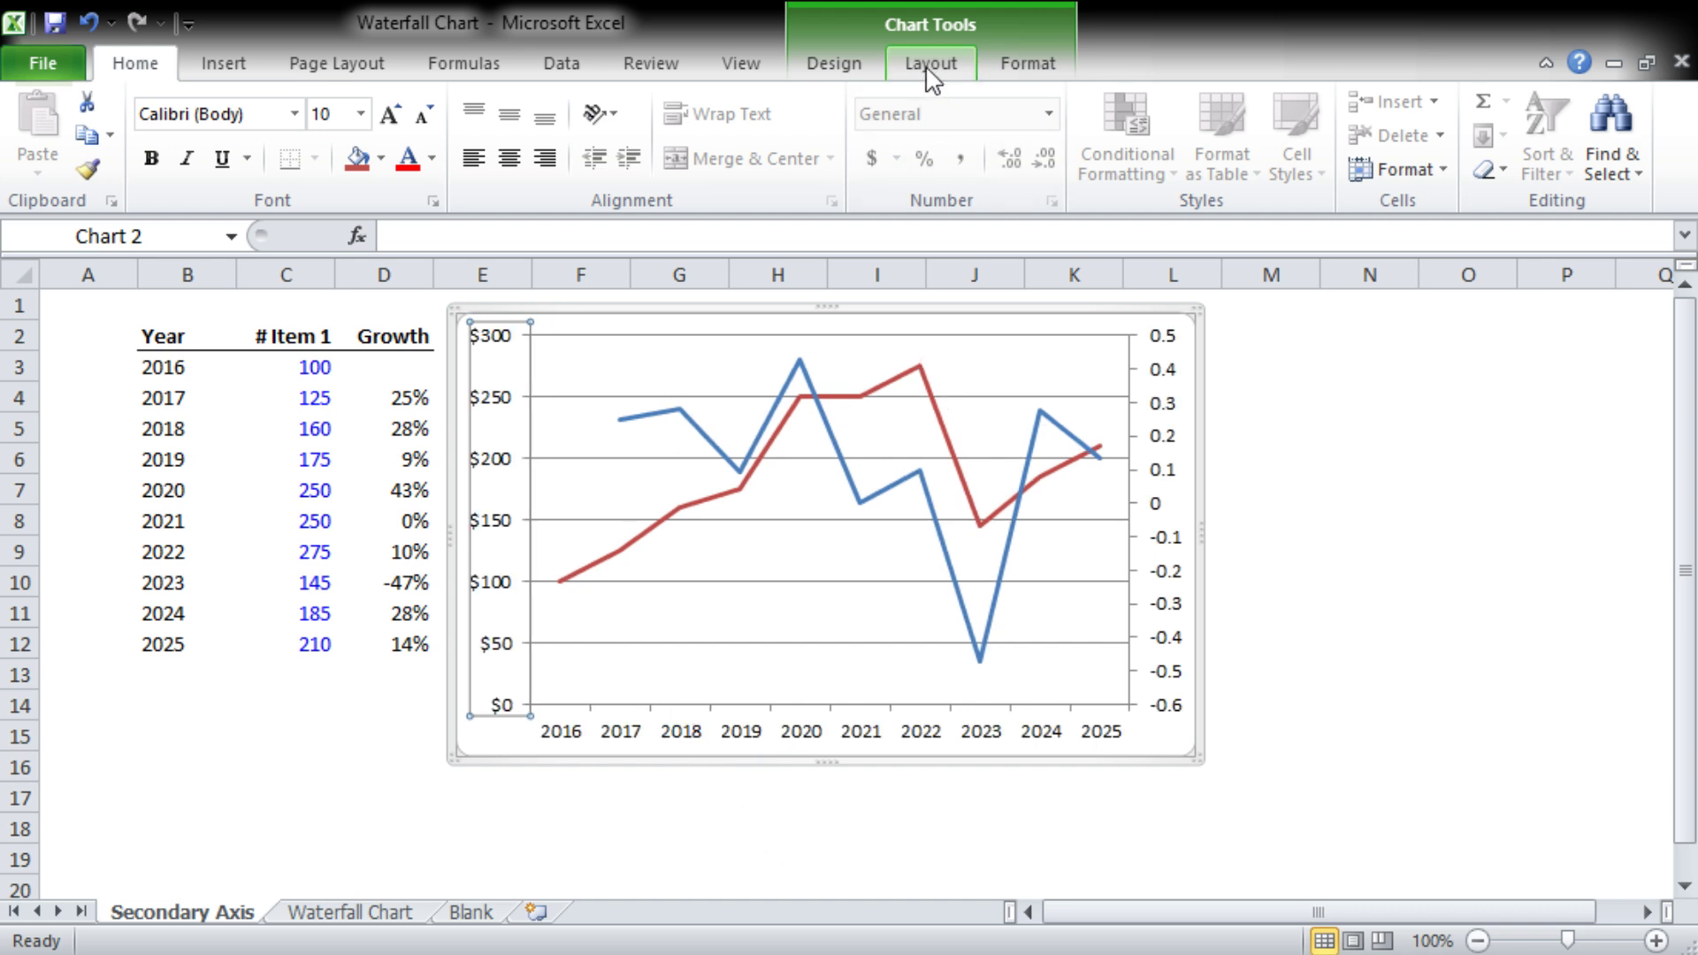
- Add a rotated left axis title reading 'Sales Amount ($)'
{"action": "left_click", "coordinate": [860, 64]}
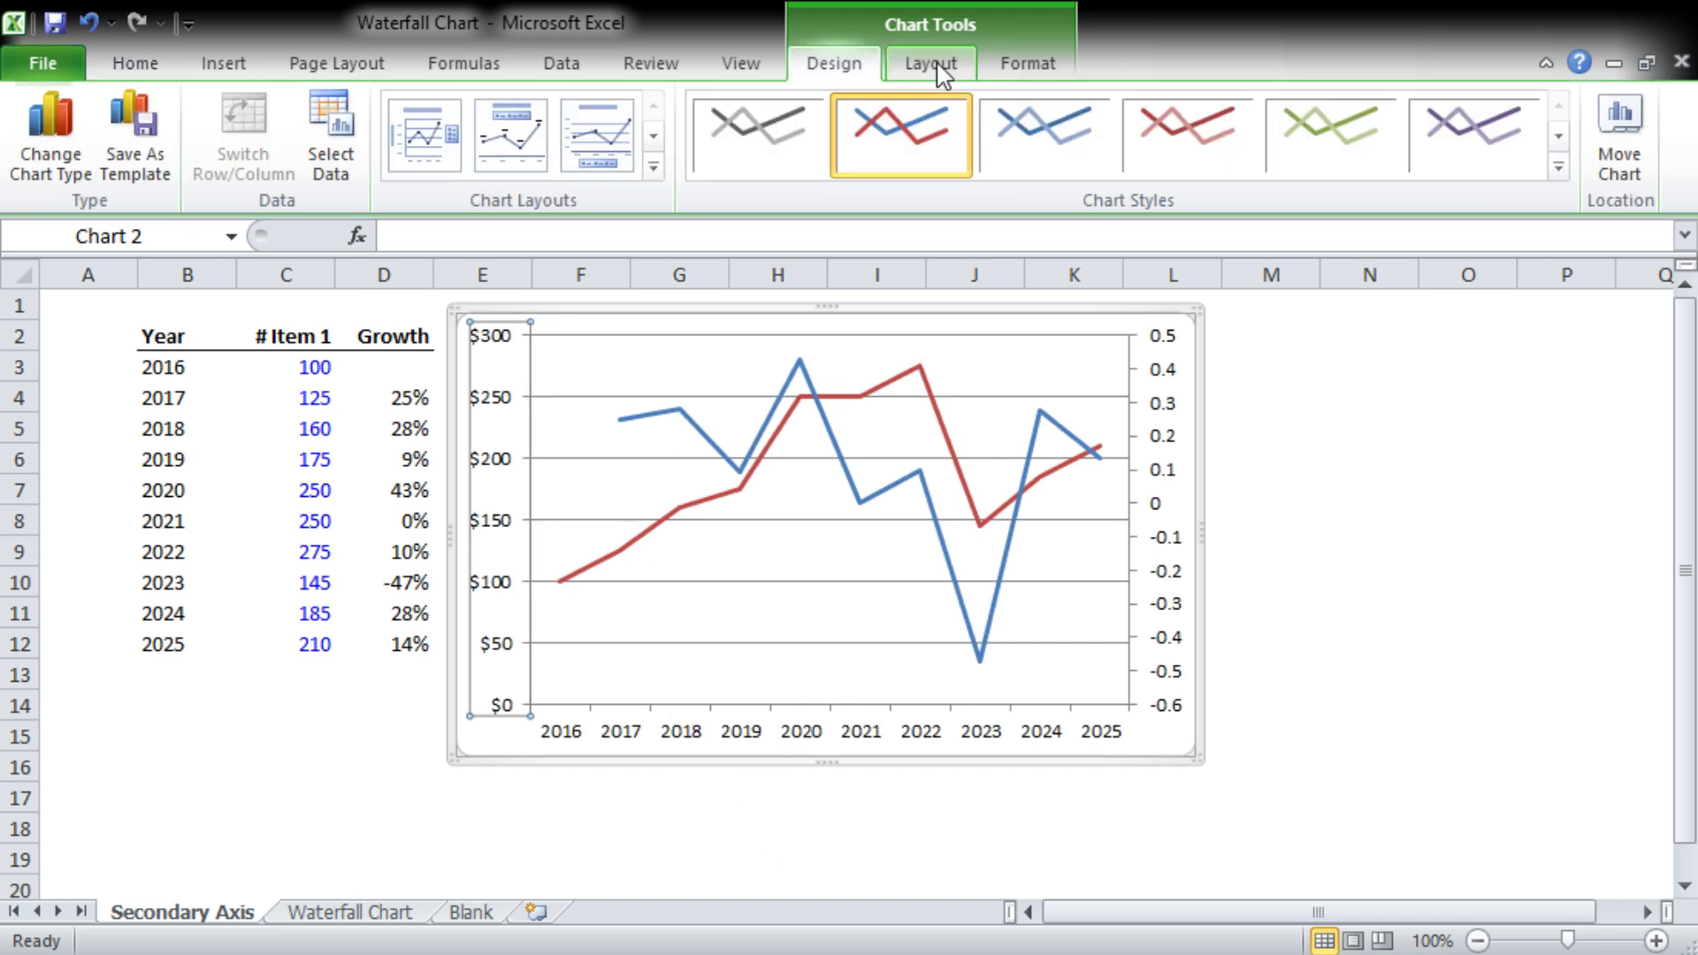
{"action": "left_click", "coordinate": [955, 65]}
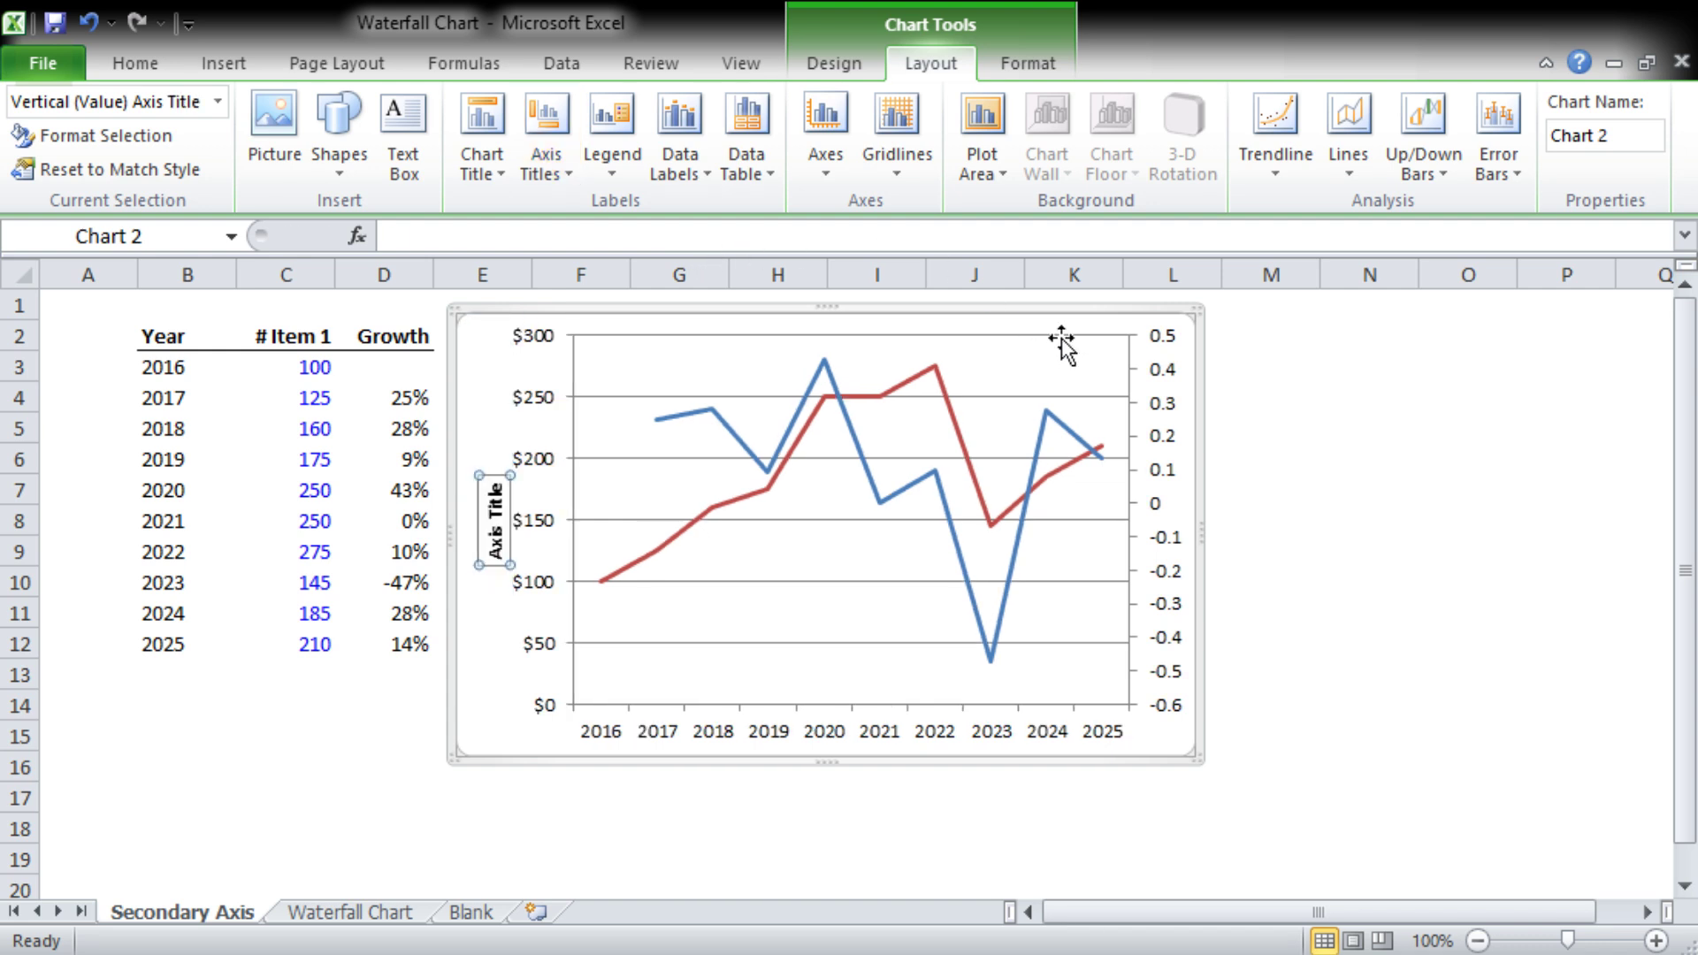
{"action": "type", "text": "Sales Amount ($"}
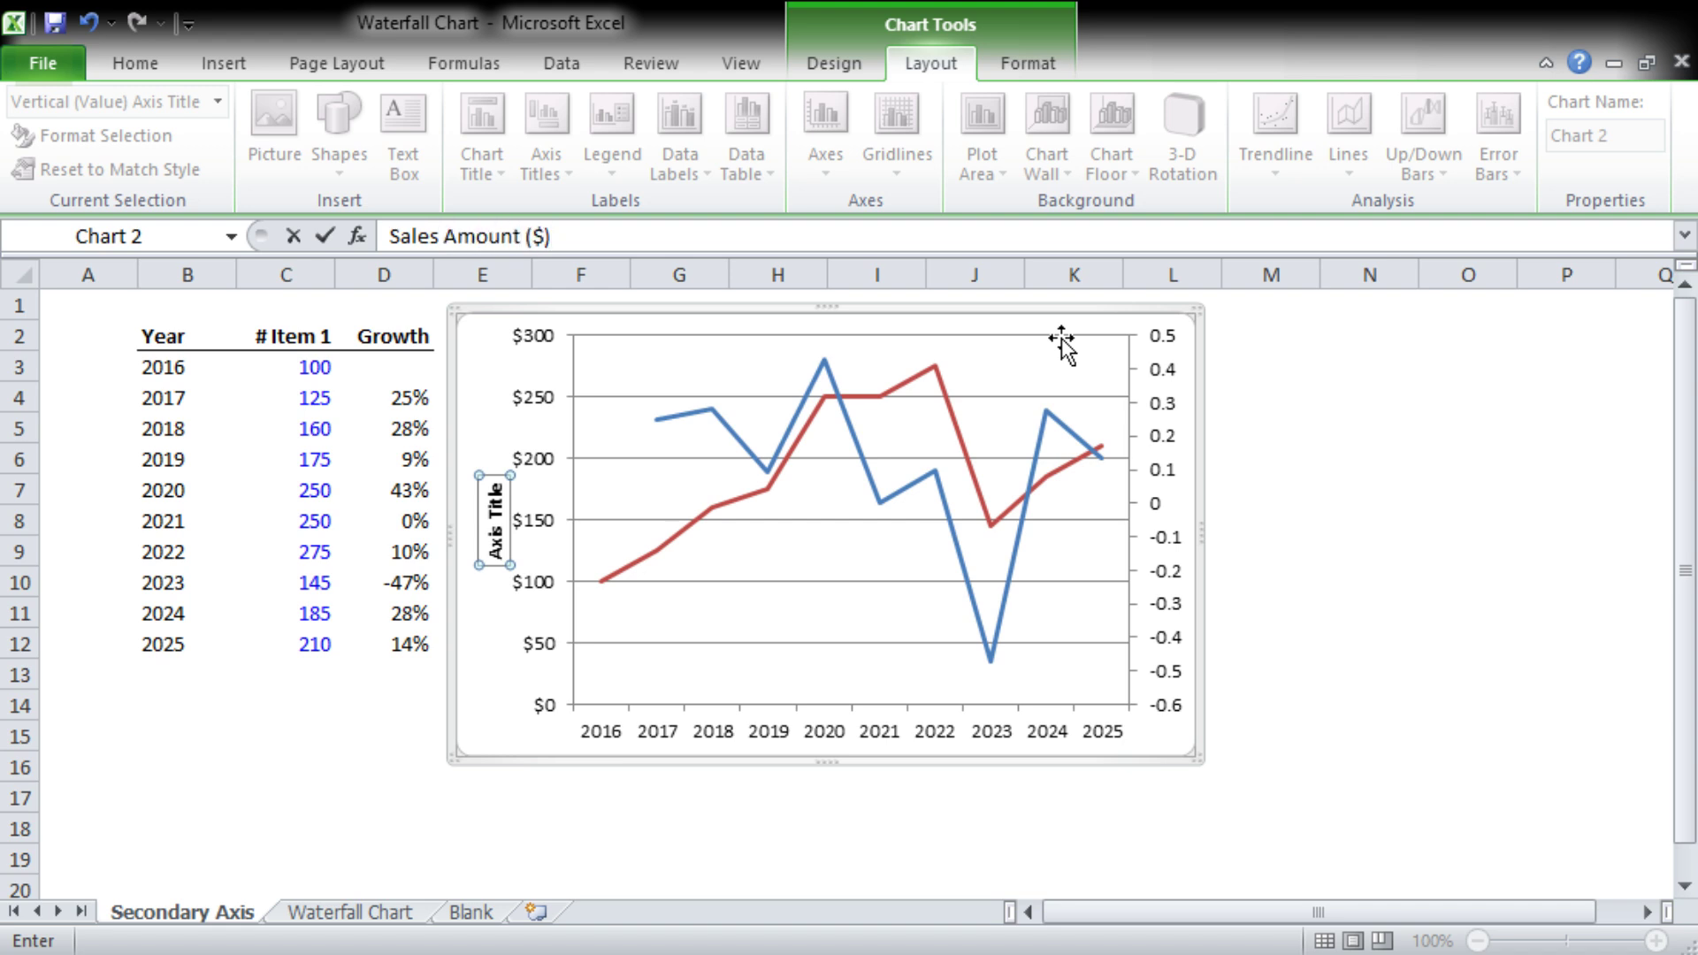
{"action": "key", "text": "Return"}
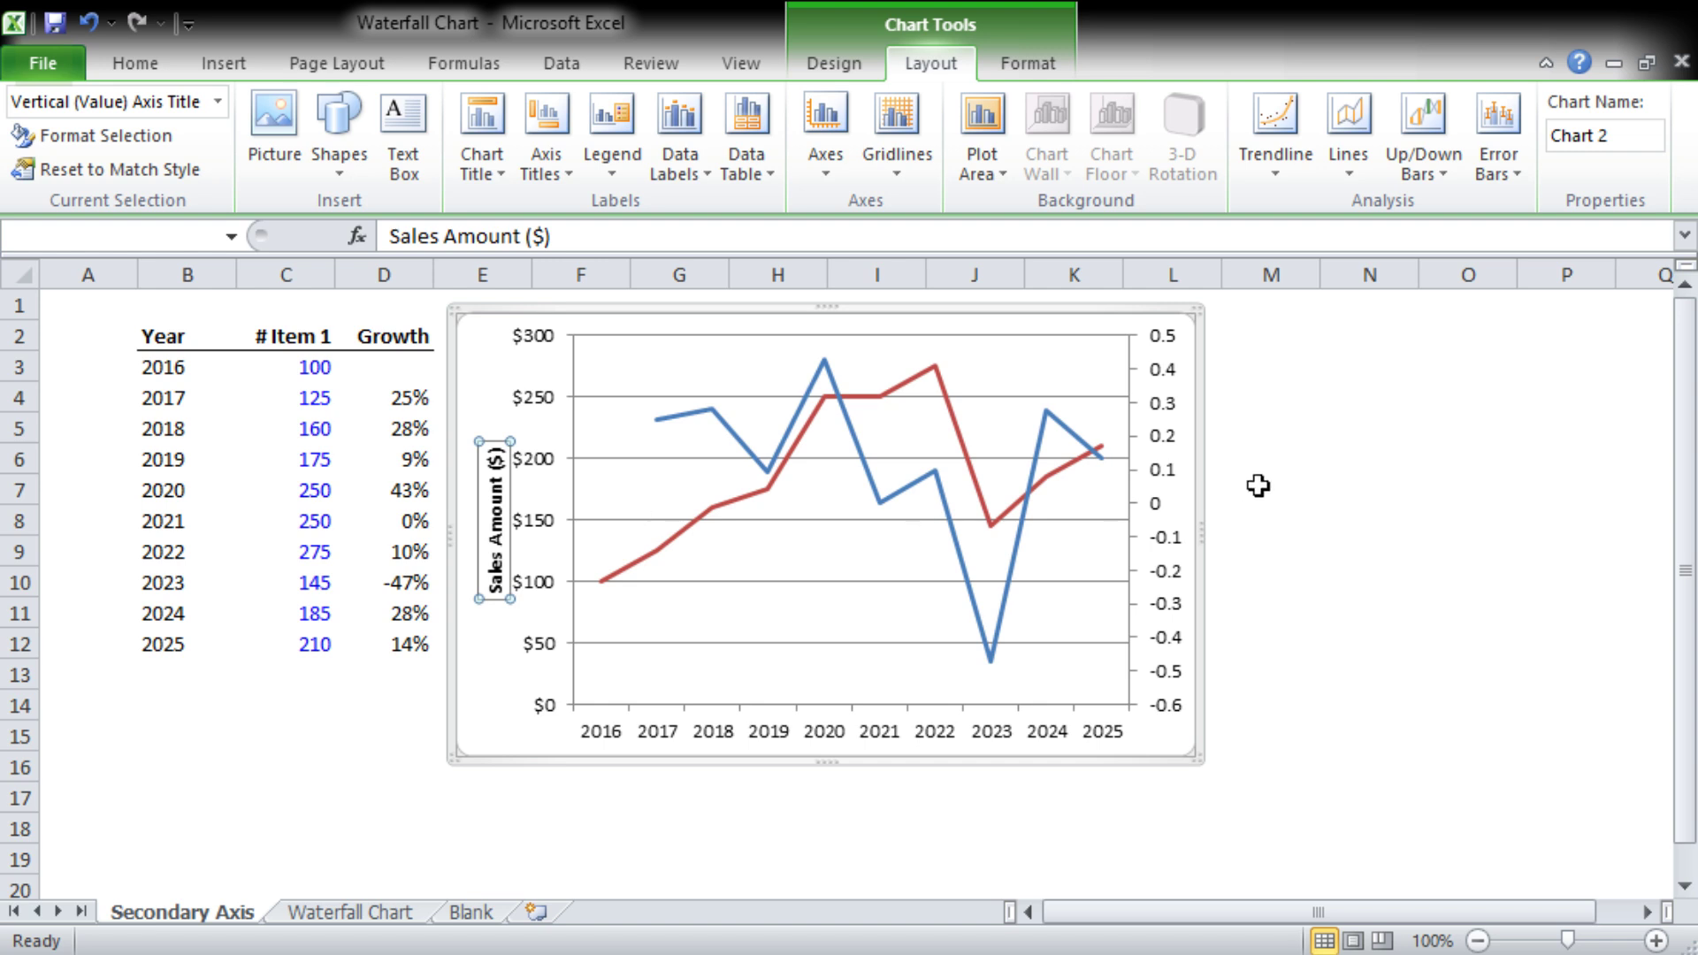
- Format the right-hand axis values as whole percentages
{"action": "left_click", "coordinate": [1162, 470]}
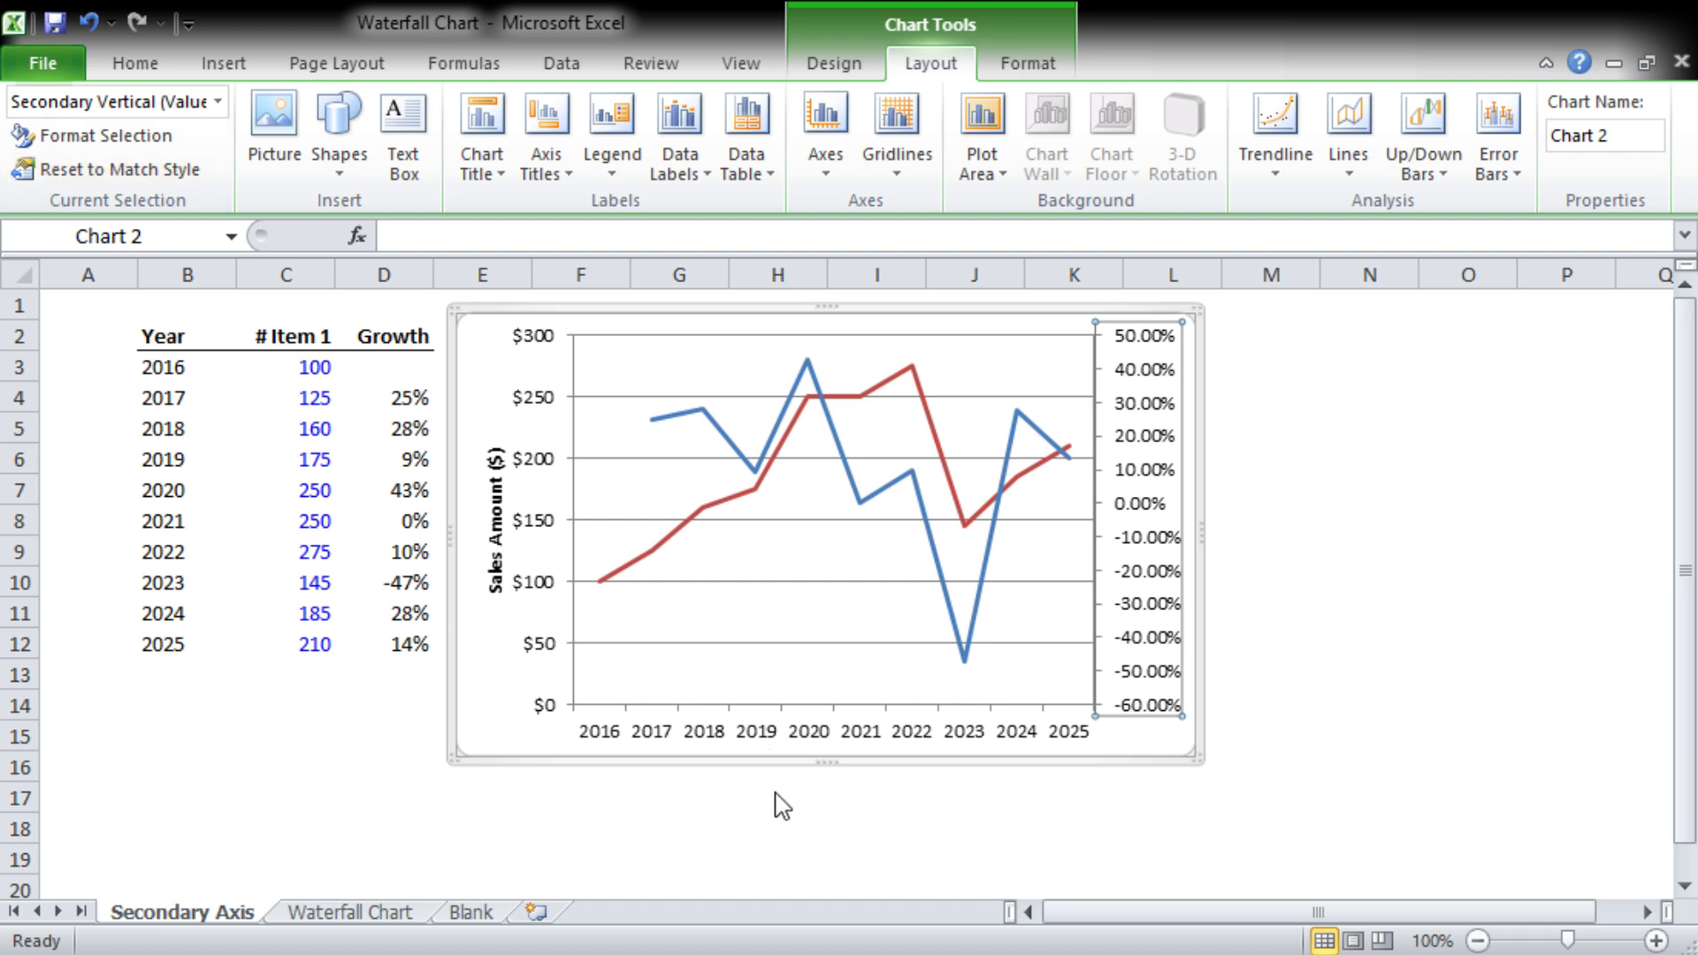
{"action": "key", "text": "ctrl+shift+5"}
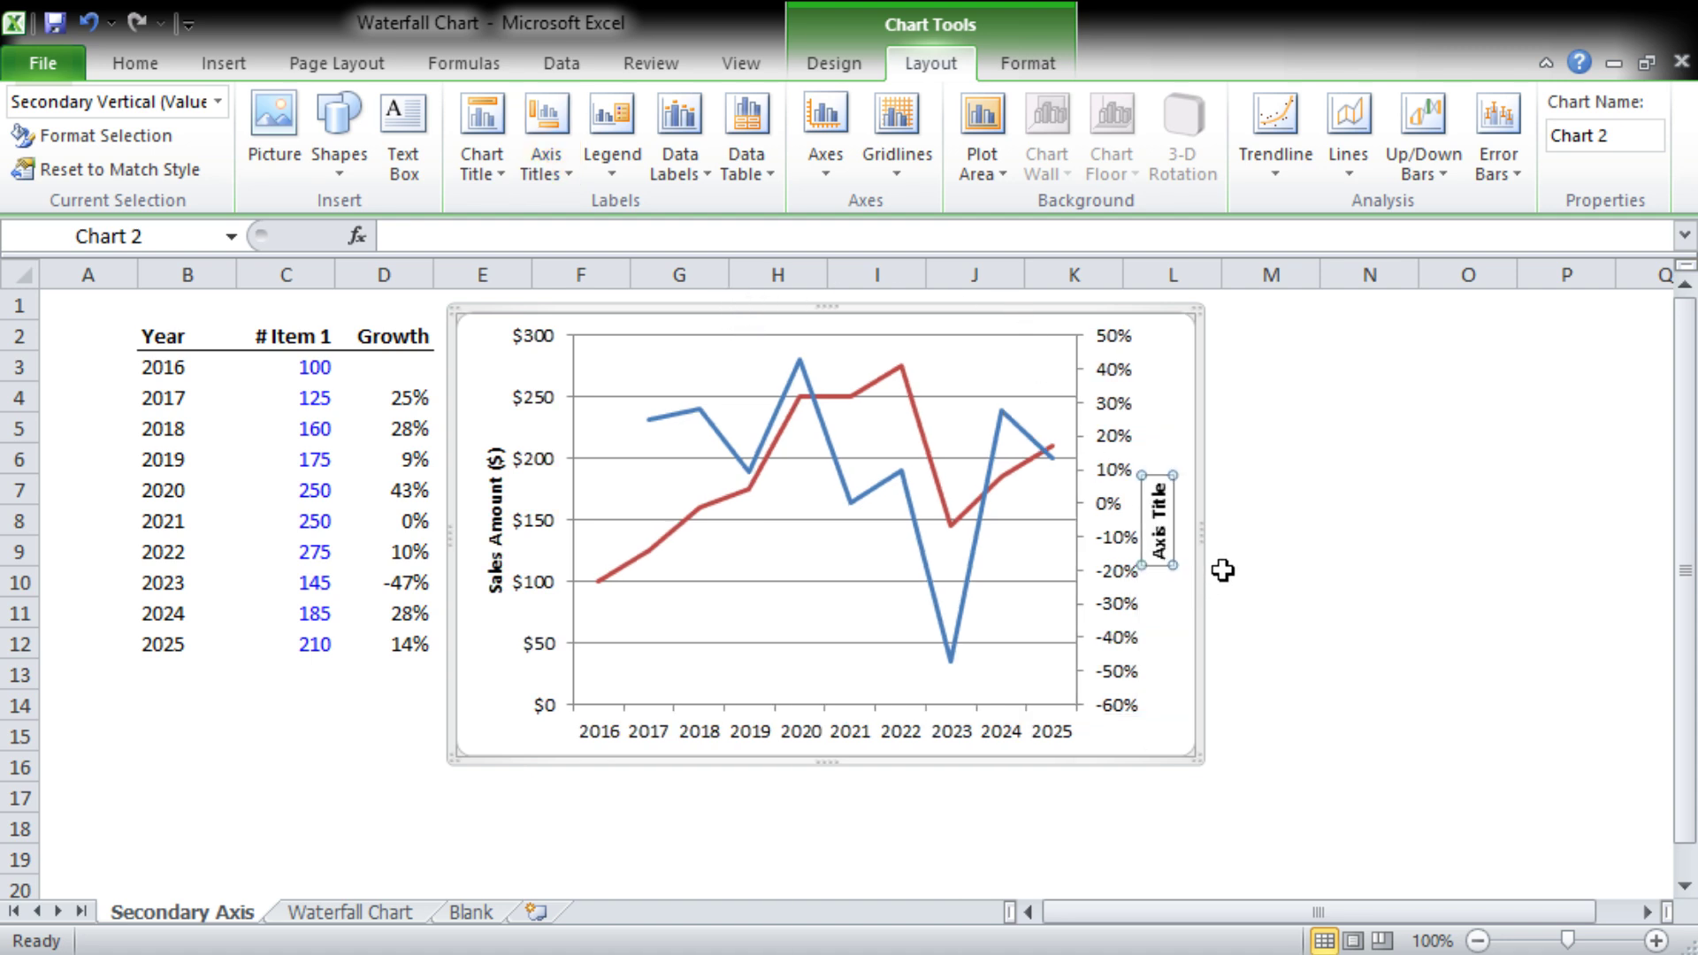
- Enter 'Y/Y Growth (%)' as the right-hand axis title
{"action": "type", "text": "Growth (%"}
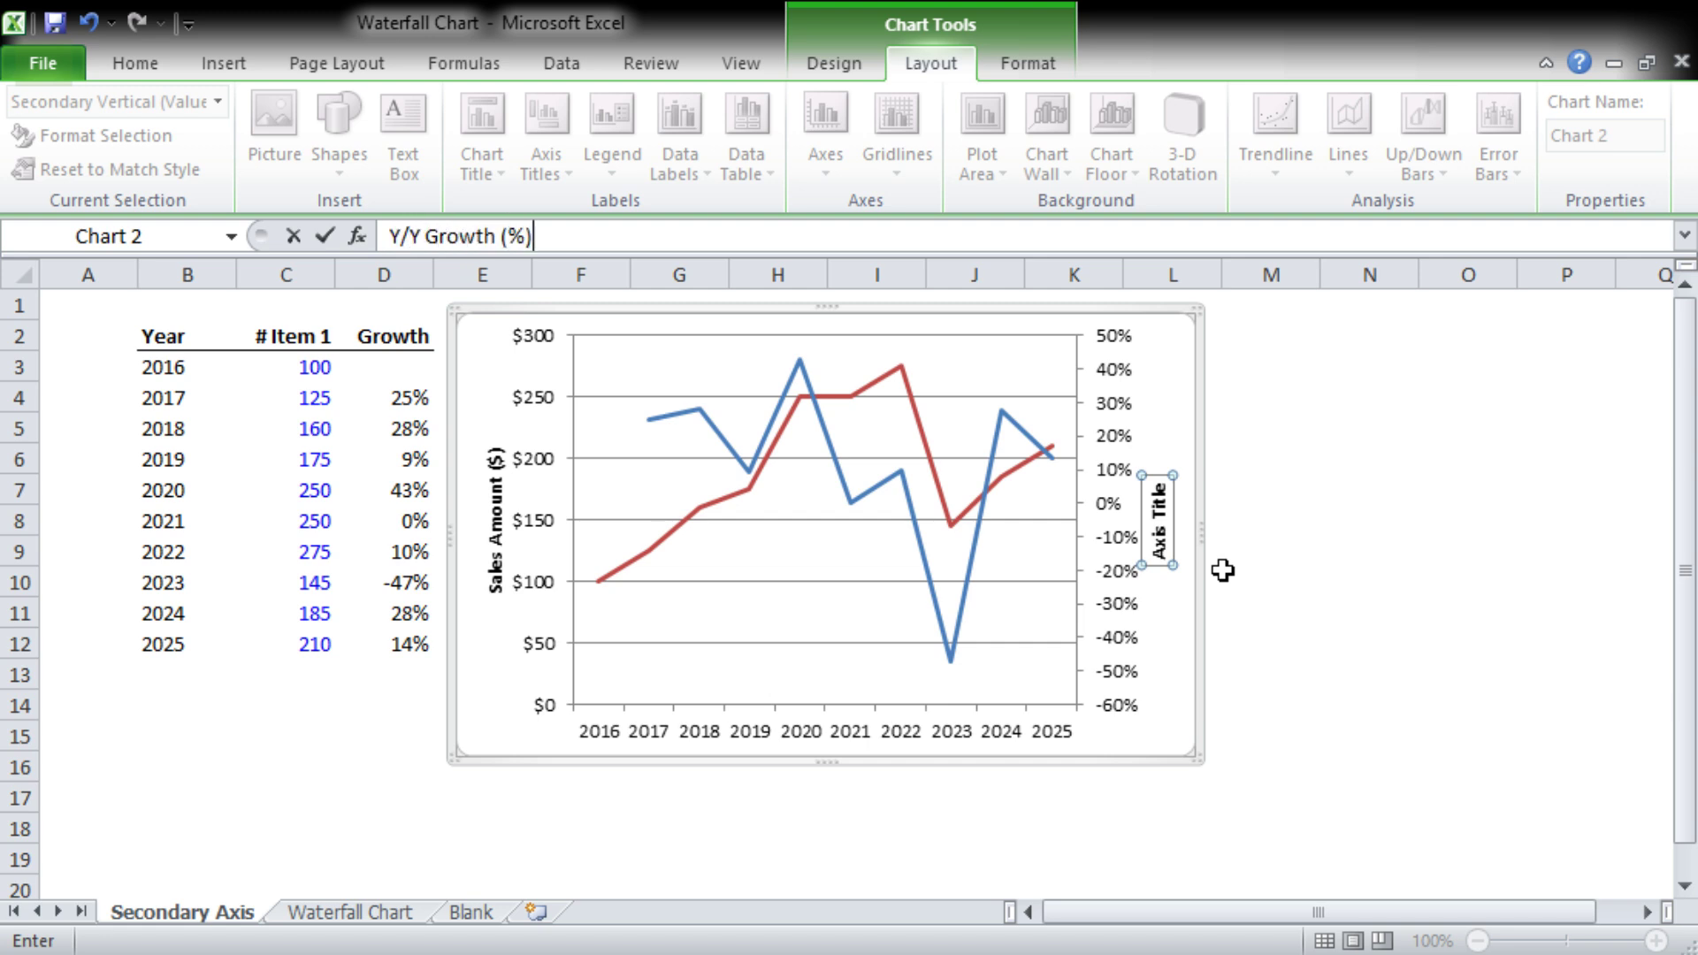
{"action": "key", "text": "Return"}
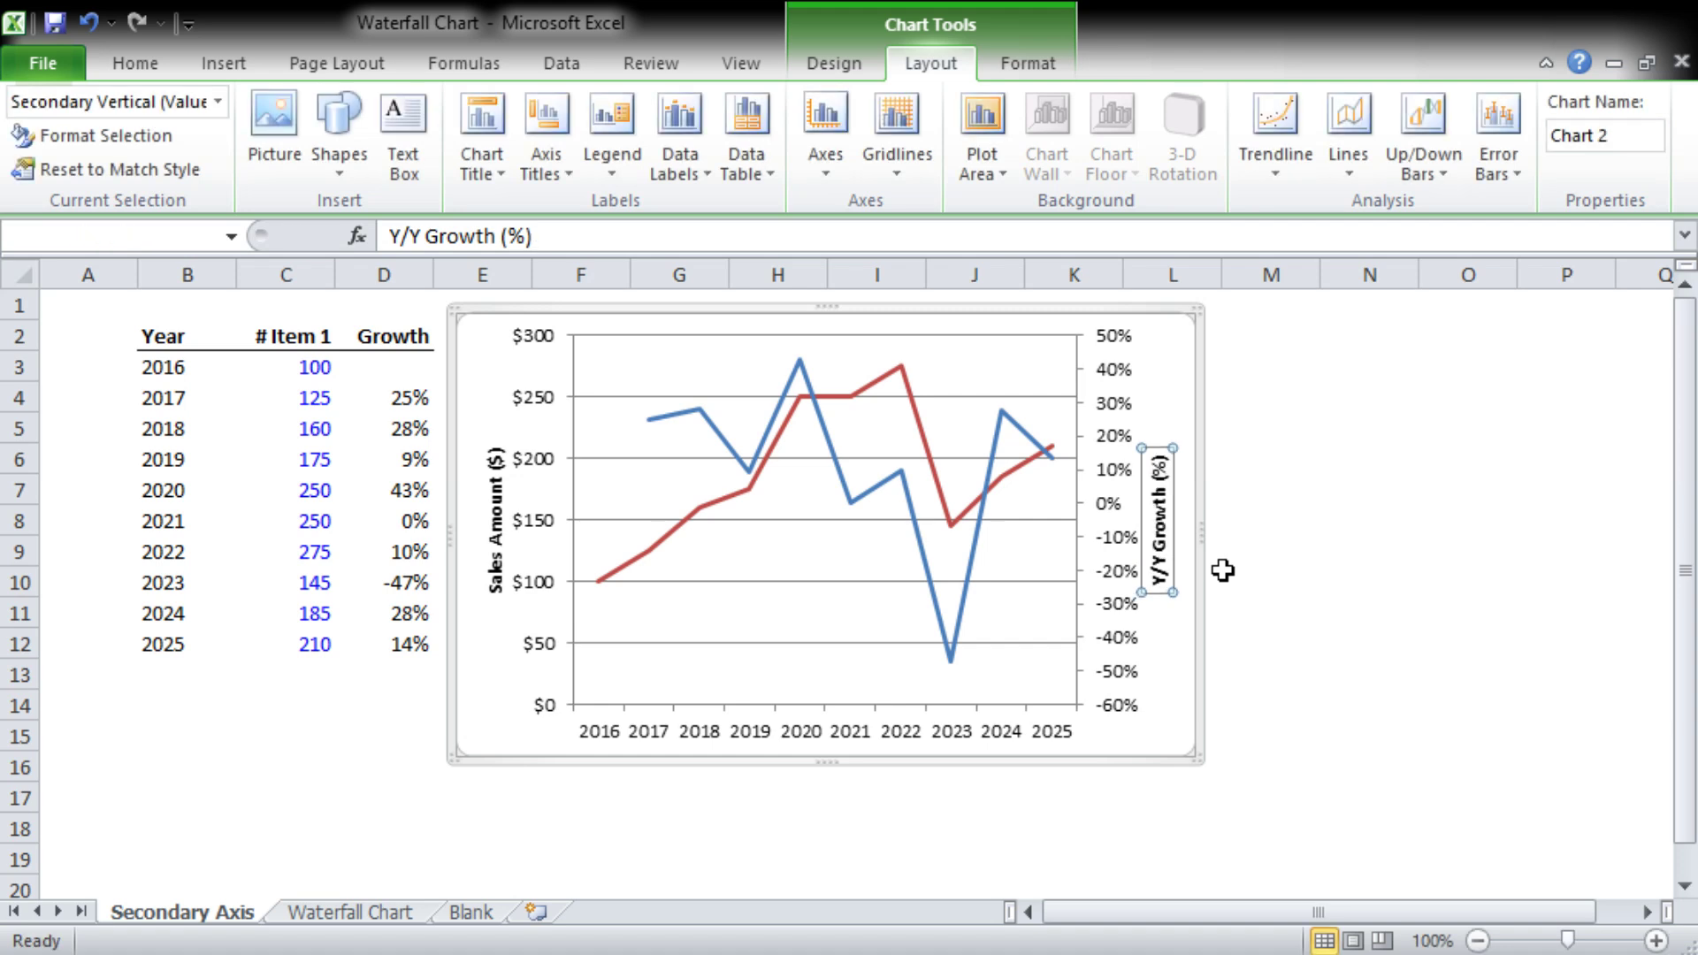
{"action": "left_click", "coordinate": [1436, 547]}
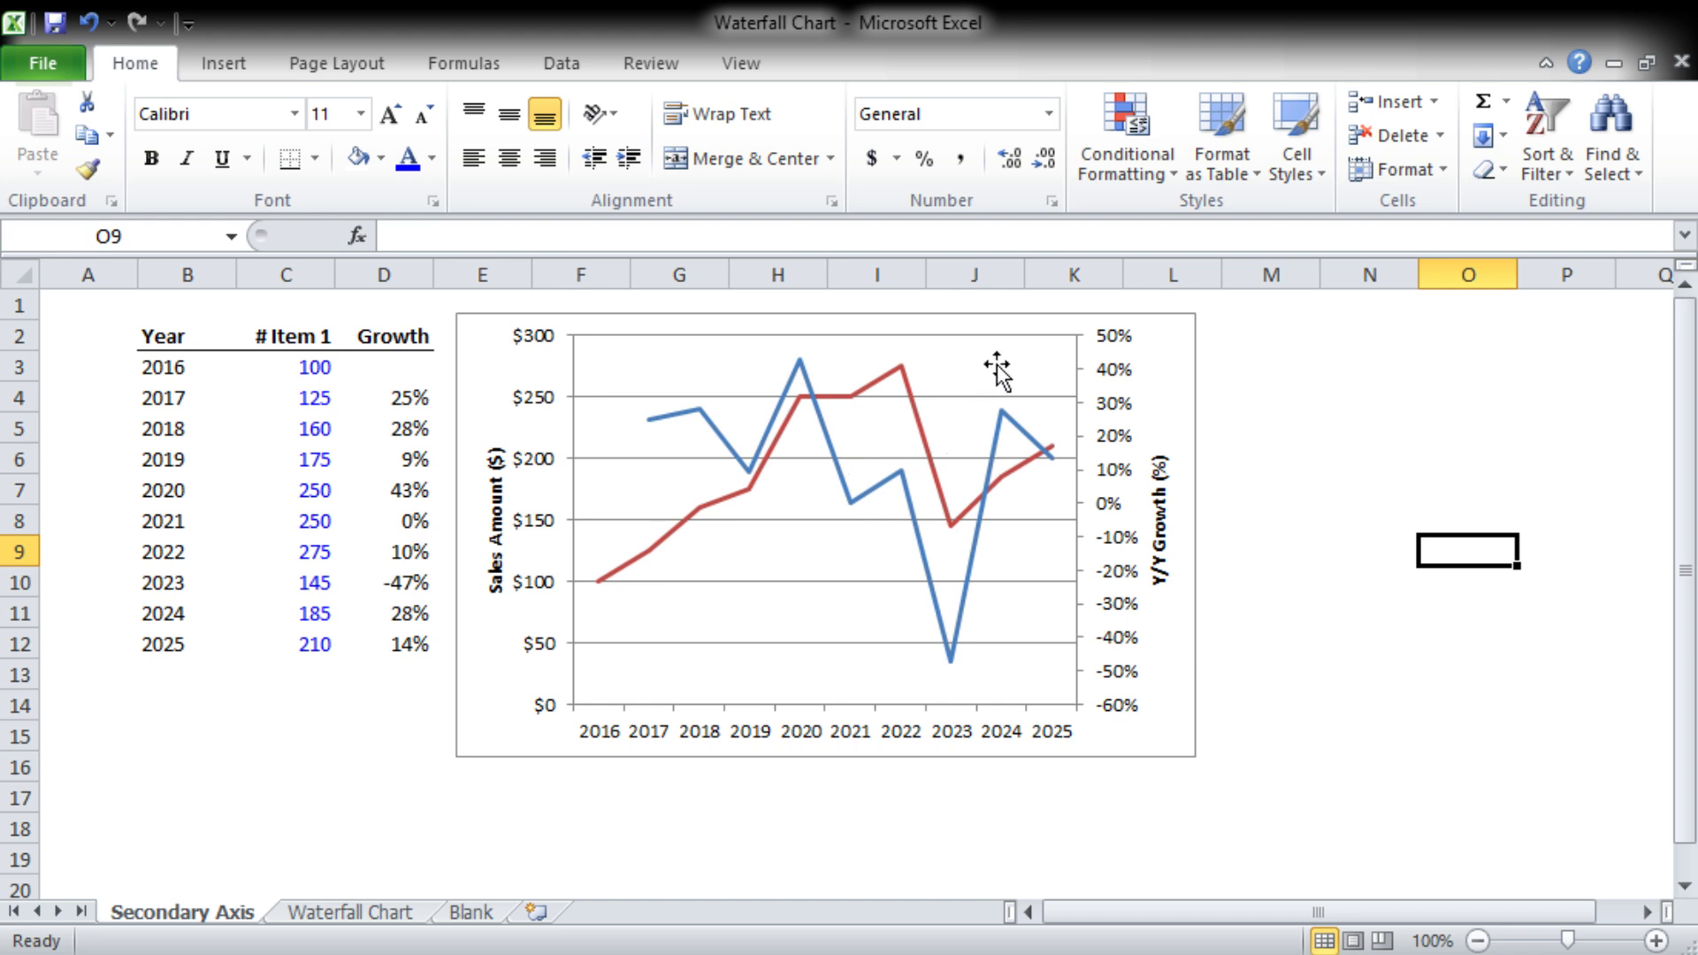
- Add an overlay legend at left and drag it inside the plot area
{"action": "left_click", "coordinate": [913, 329]}
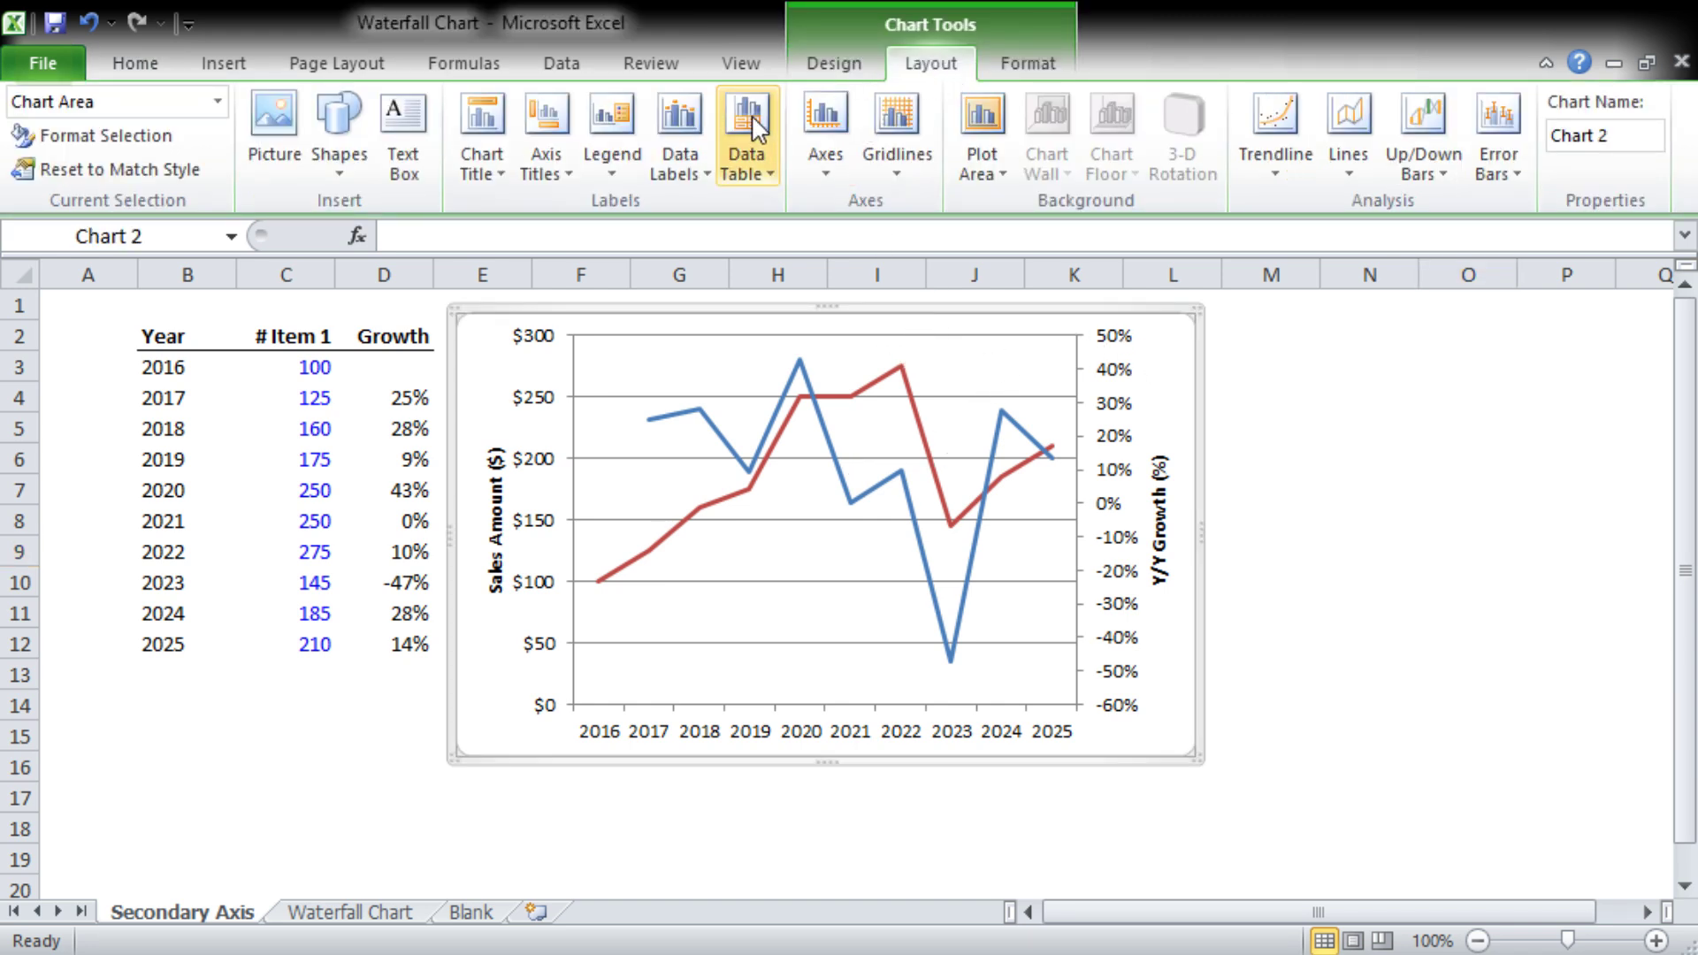
{"action": "left_click", "coordinate": [612, 163]}
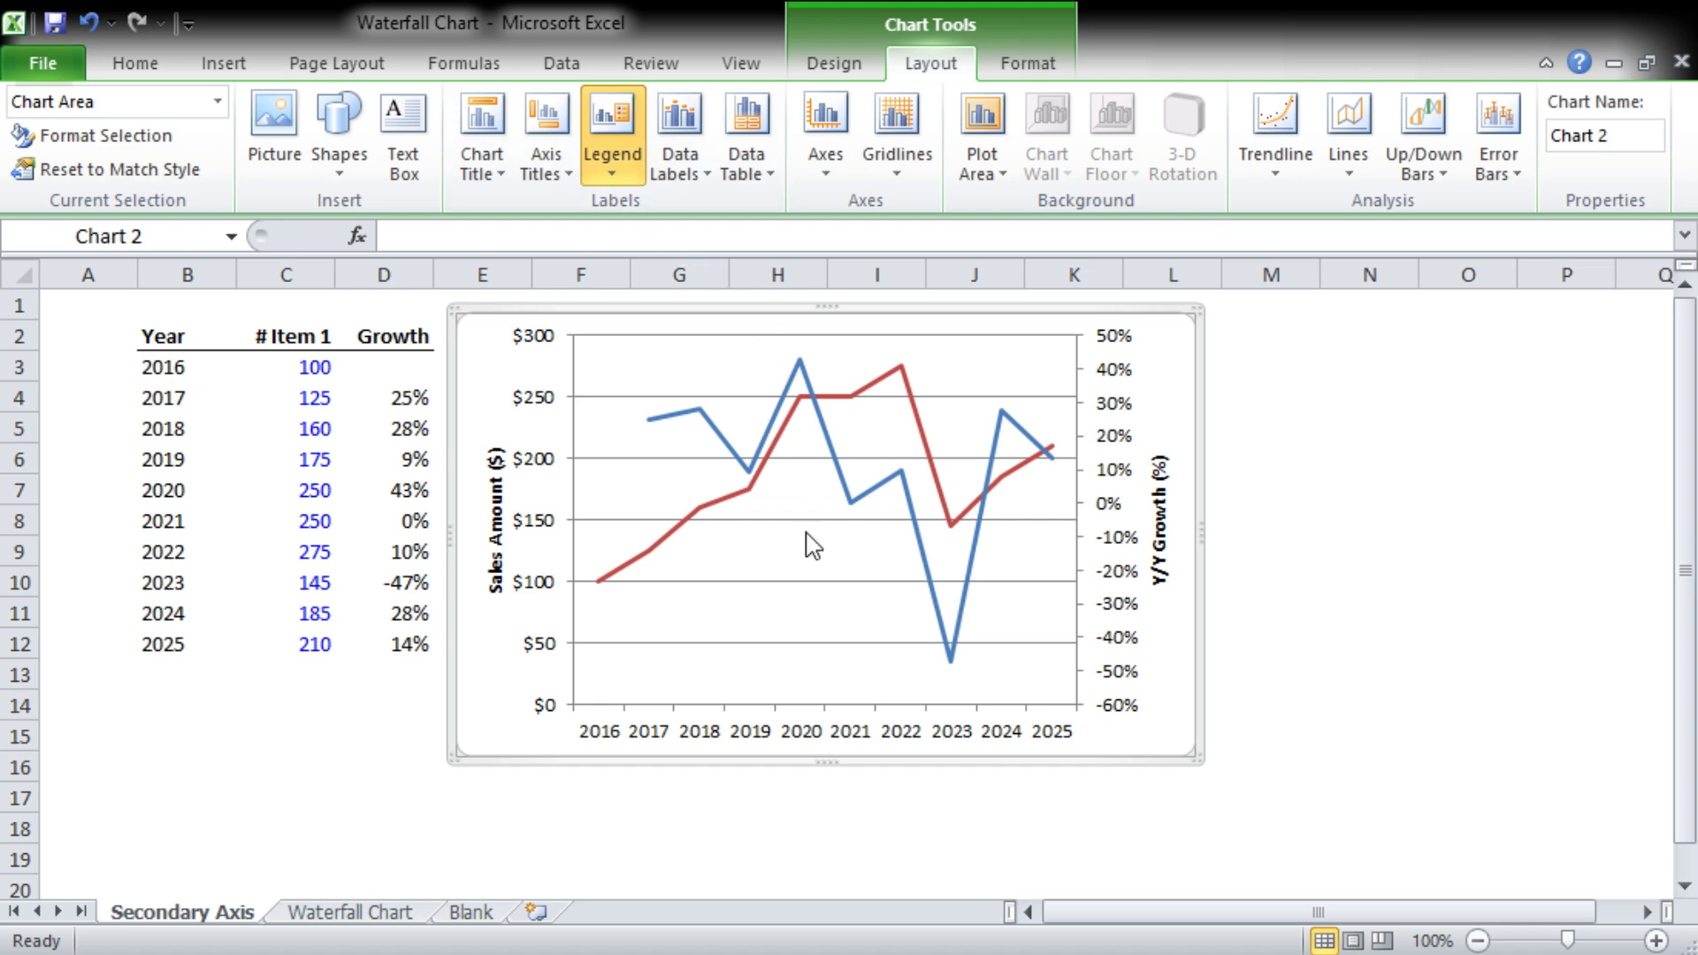
{"action": "left_click", "coordinate": [809, 643]}
{"action": "left_click", "coordinate": [580, 566]}
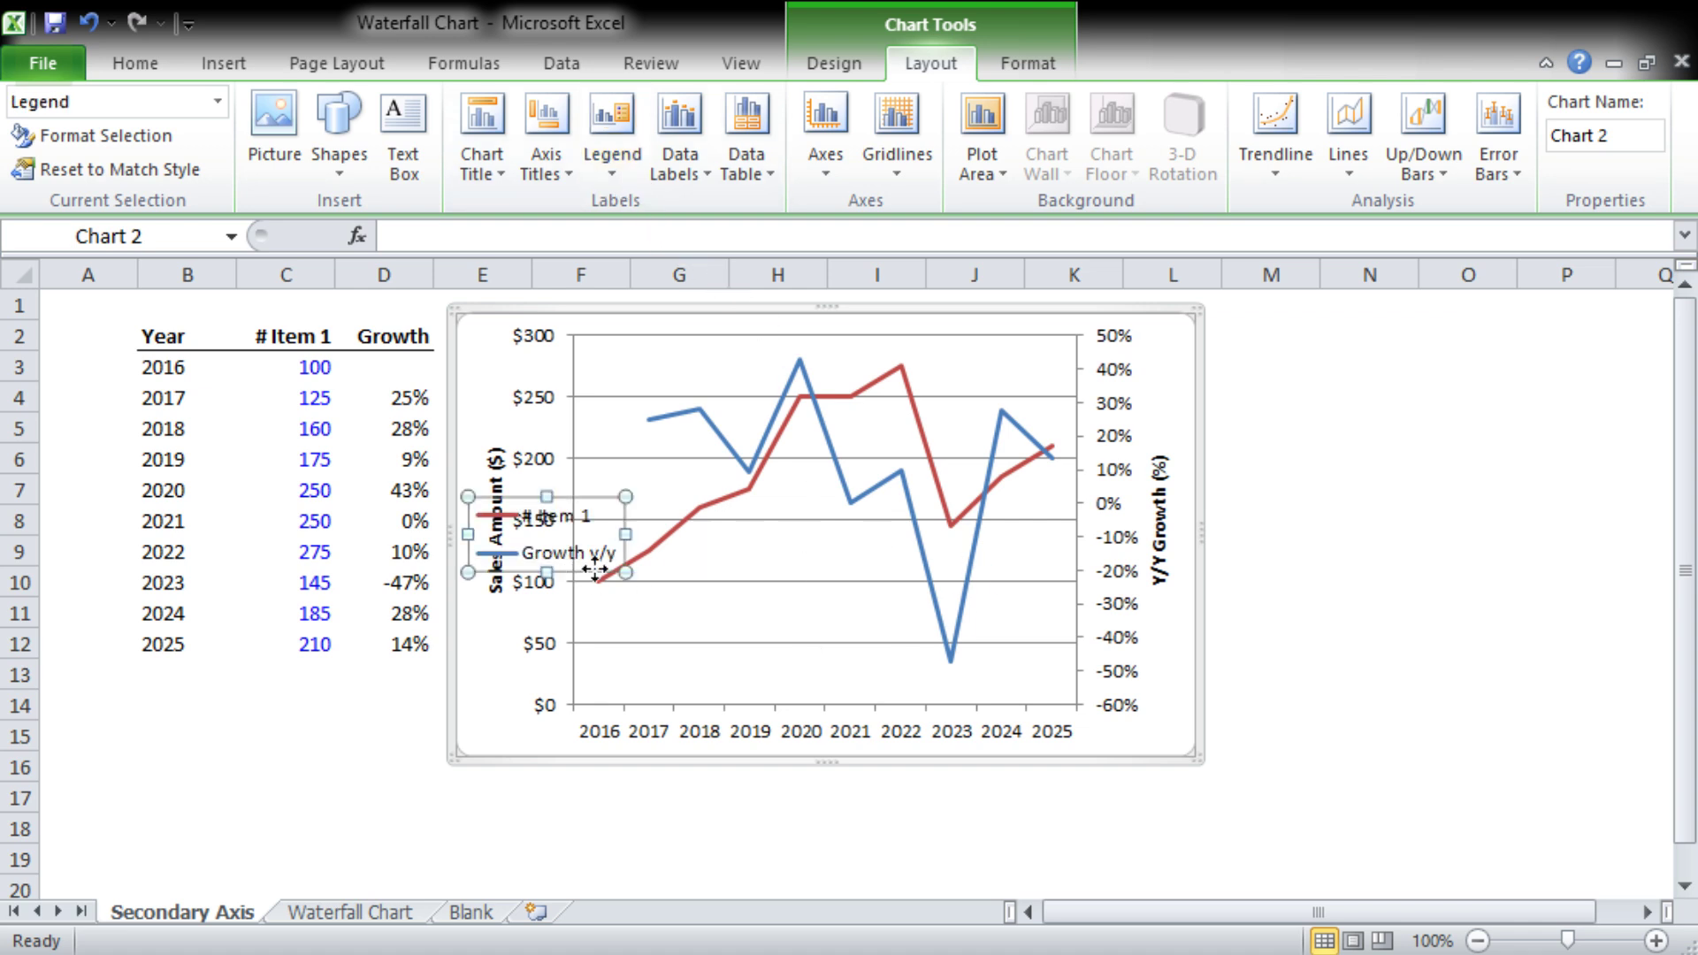
{"action": "left_click_drag", "start_coordinate": [701, 398], "coordinate": [701, 400]}
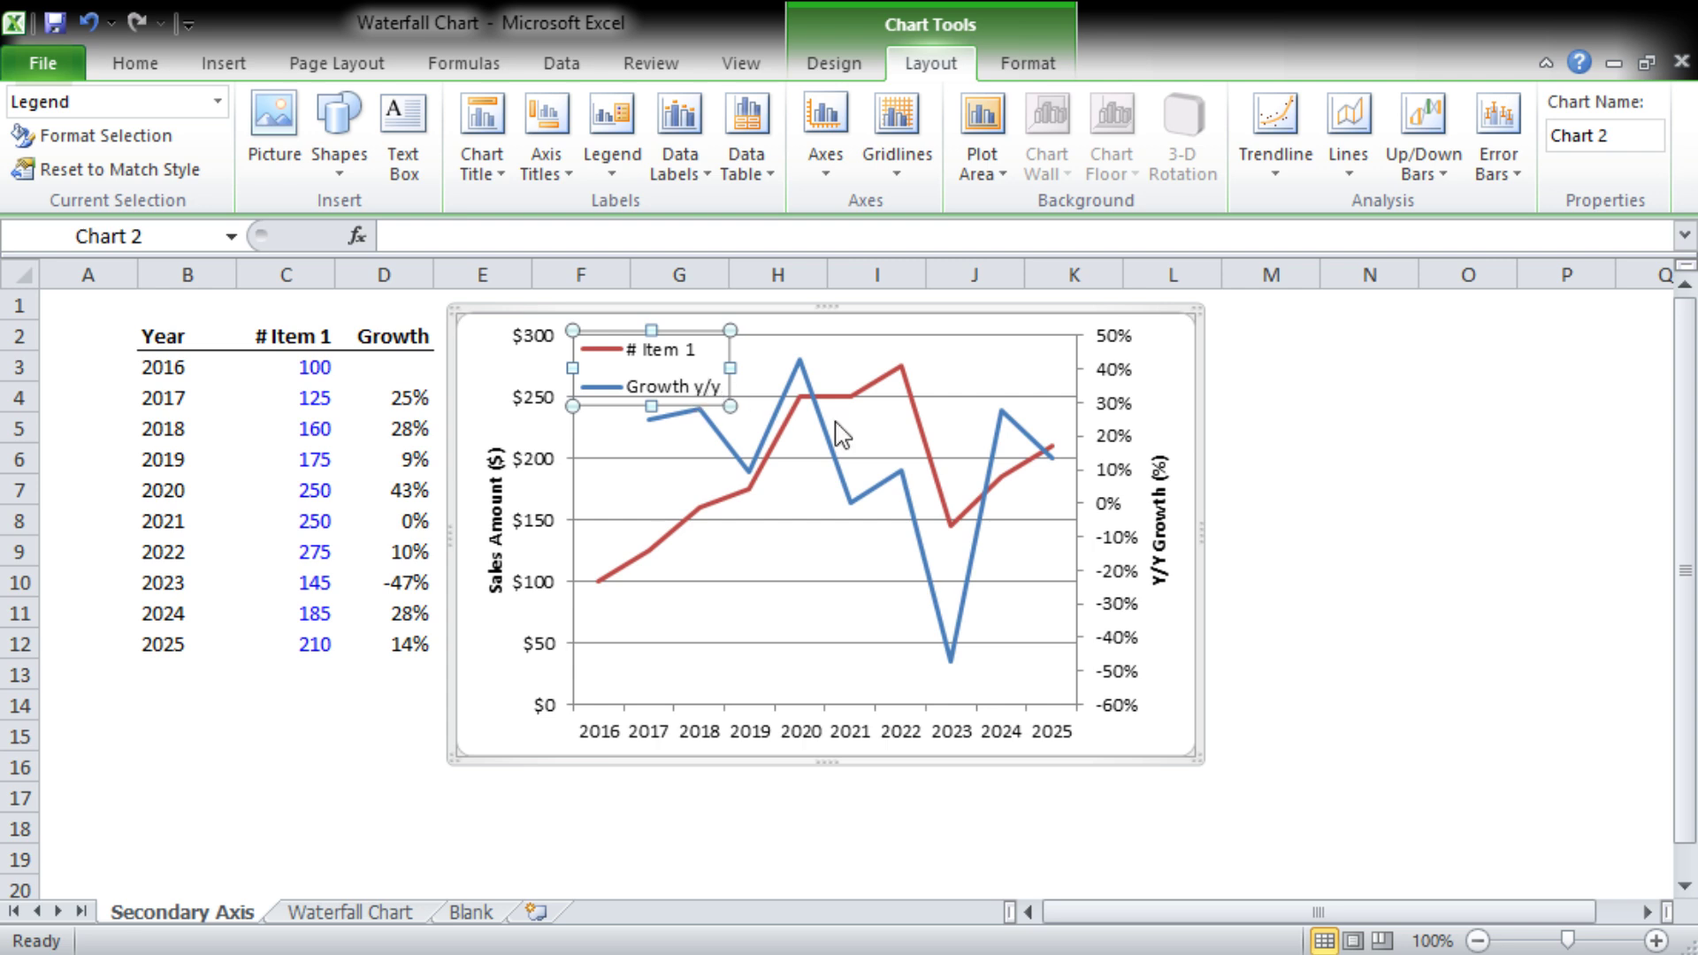
{"action": "left_click", "coordinate": [997, 407]}
{"action": "key", "text": "Escape"}
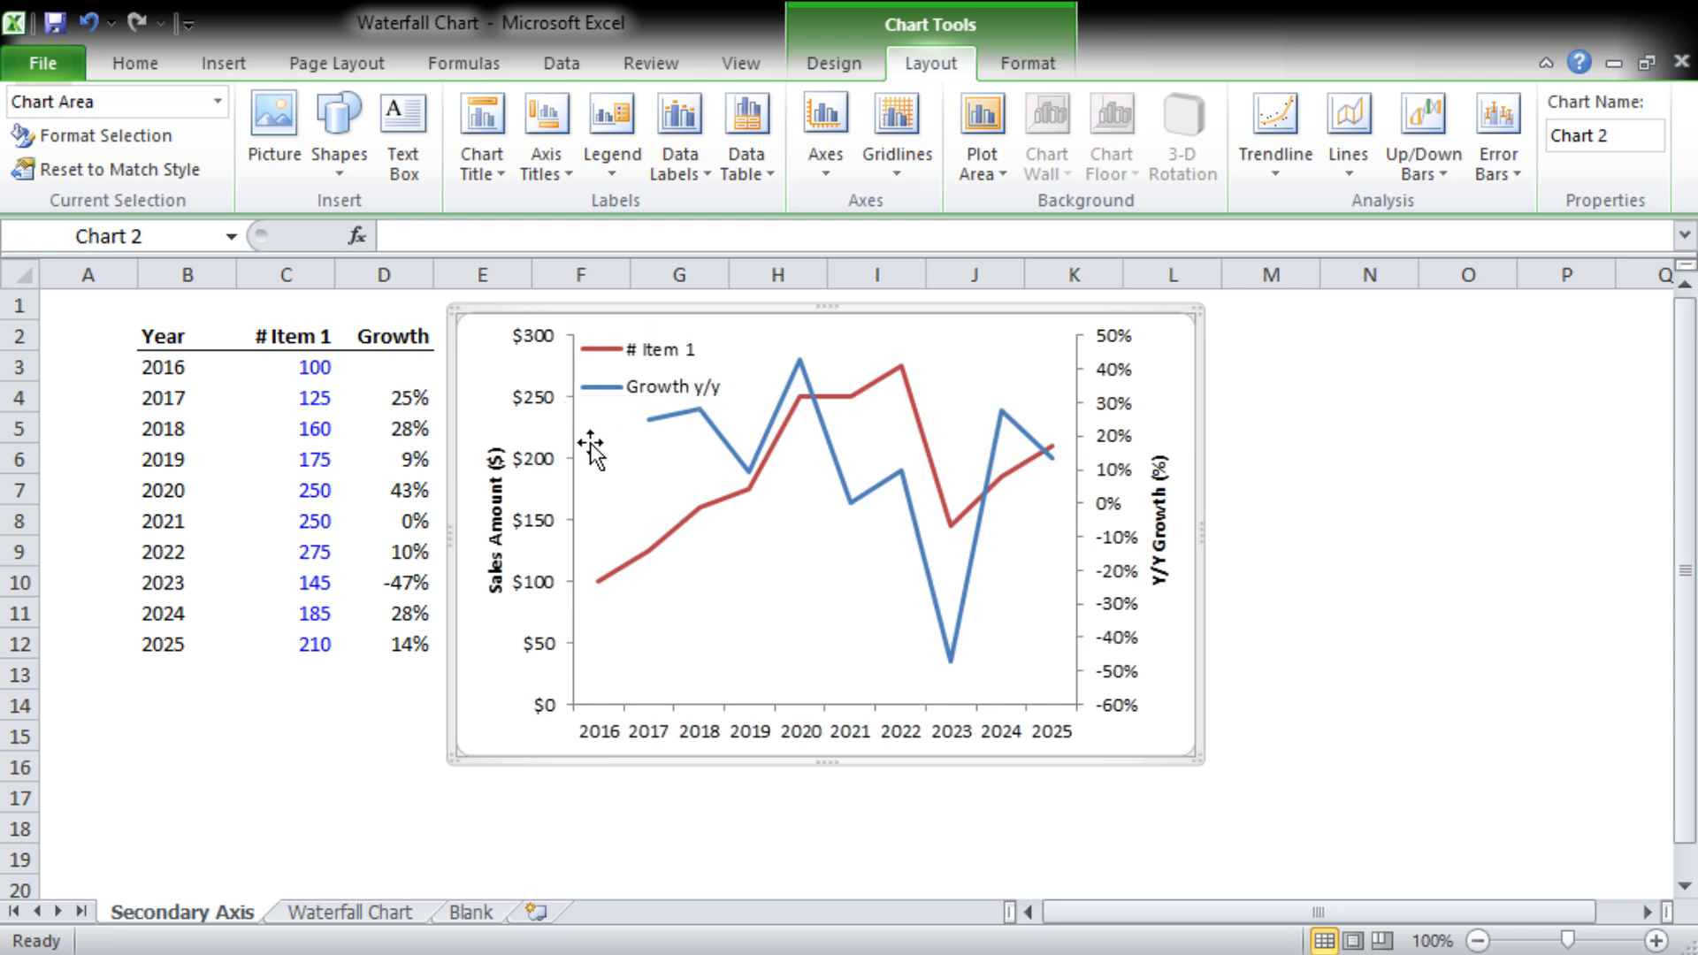
{"action": "left_click", "coordinate": [679, 402]}
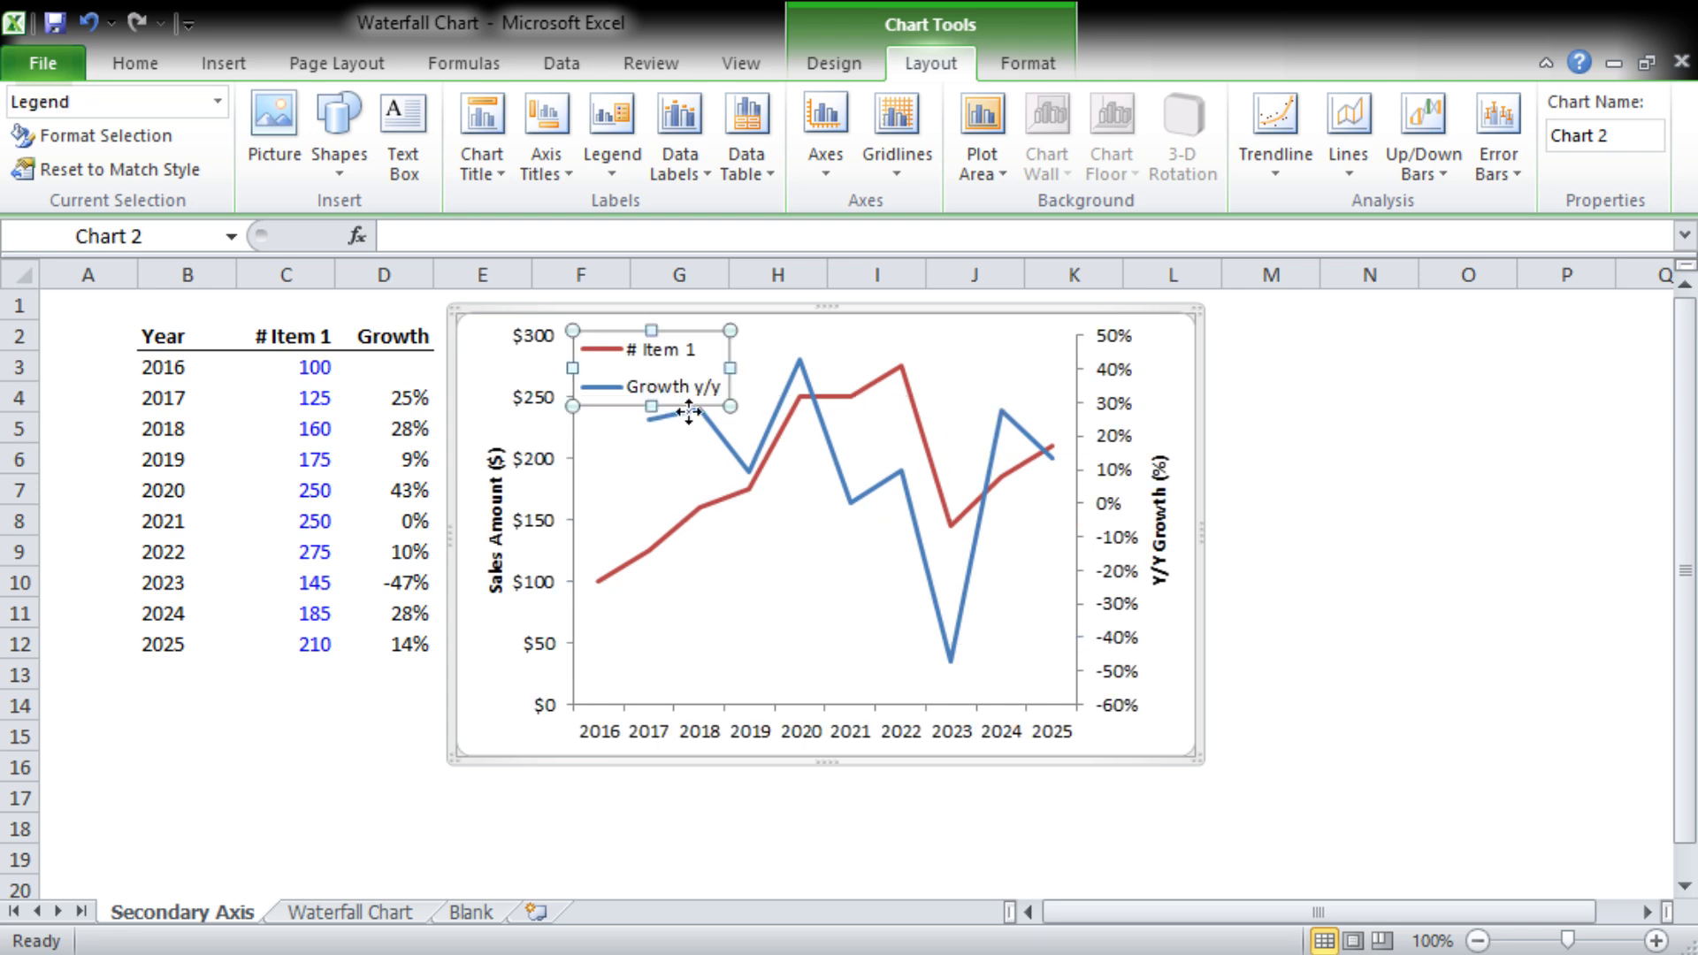
- Move the legend to the lower left and rename series to Sales (LHS) and Growth y/y (RHS)
{"action": "left_click_drag", "start_coordinate": [692, 693], "coordinate": [690, 694]}
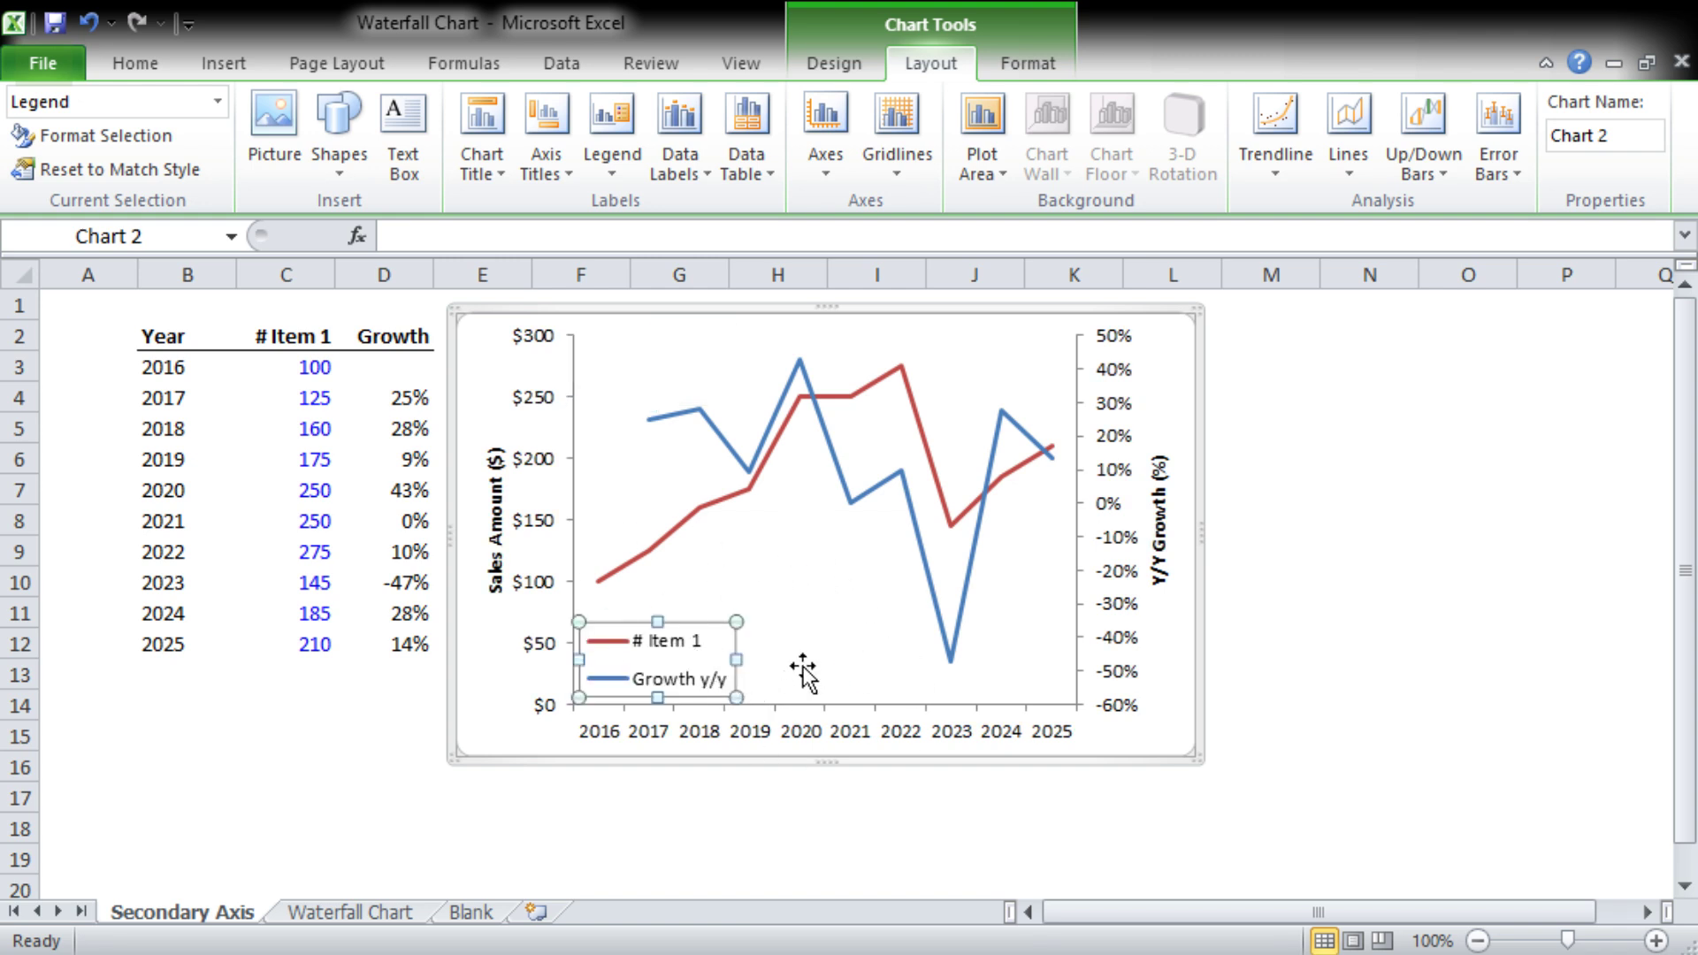
{"action": "left_click", "coordinate": [832, 629]}
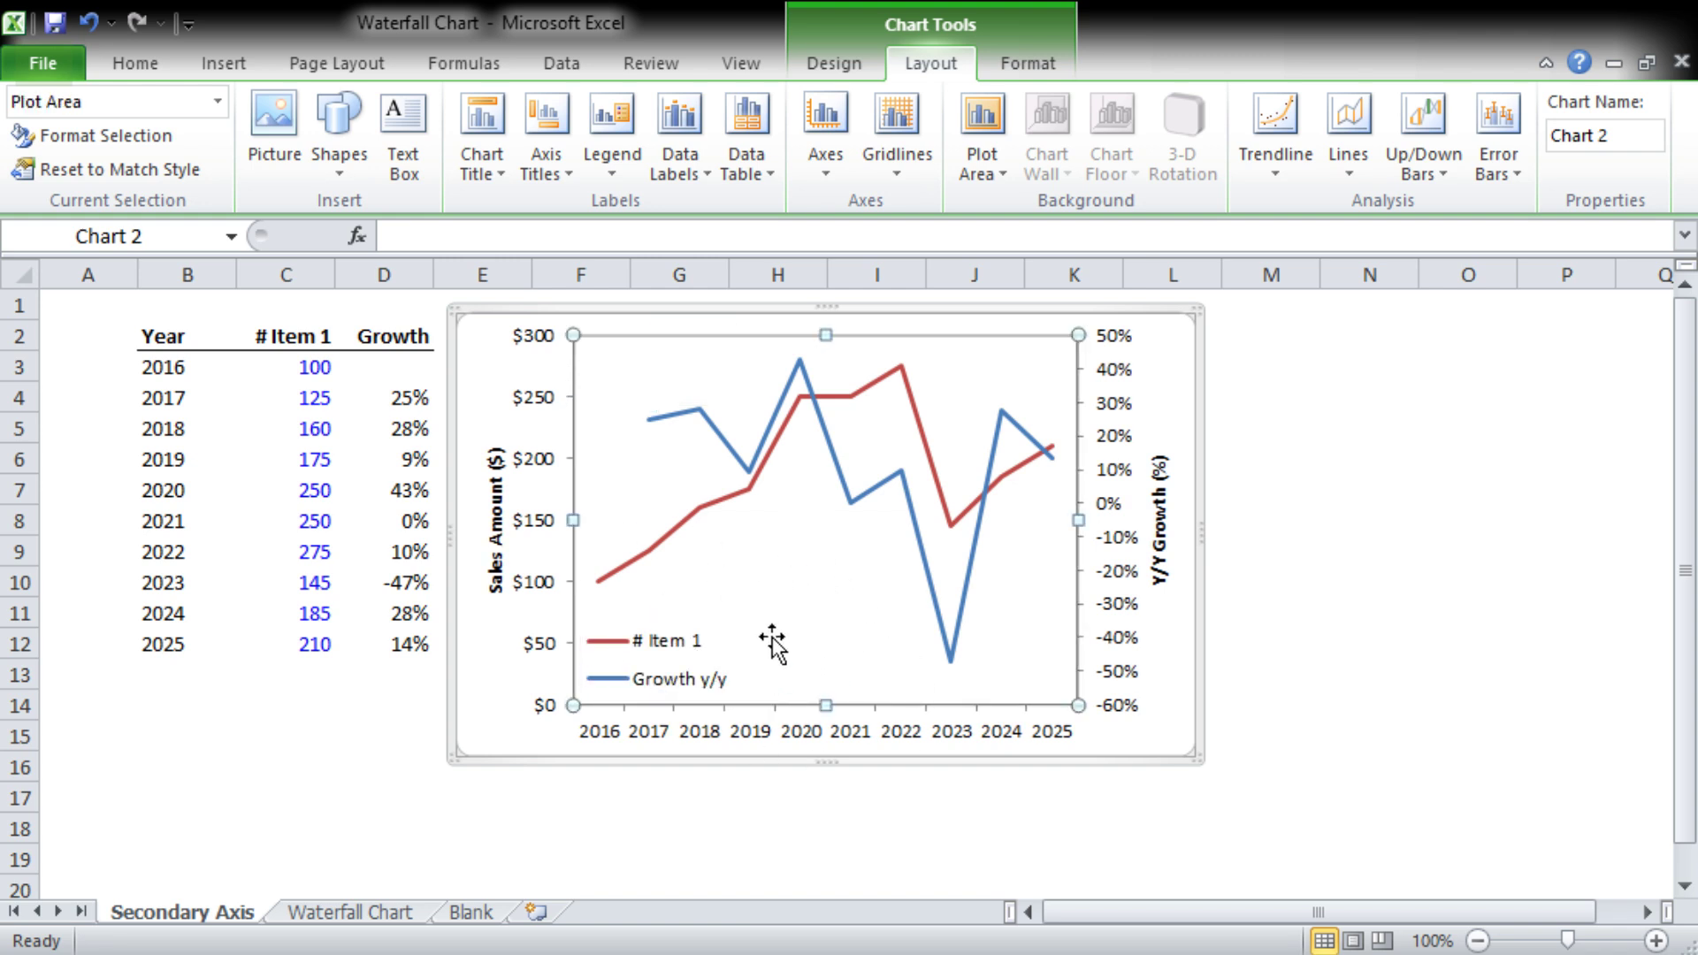
{"action": "key", "text": "Escape"}
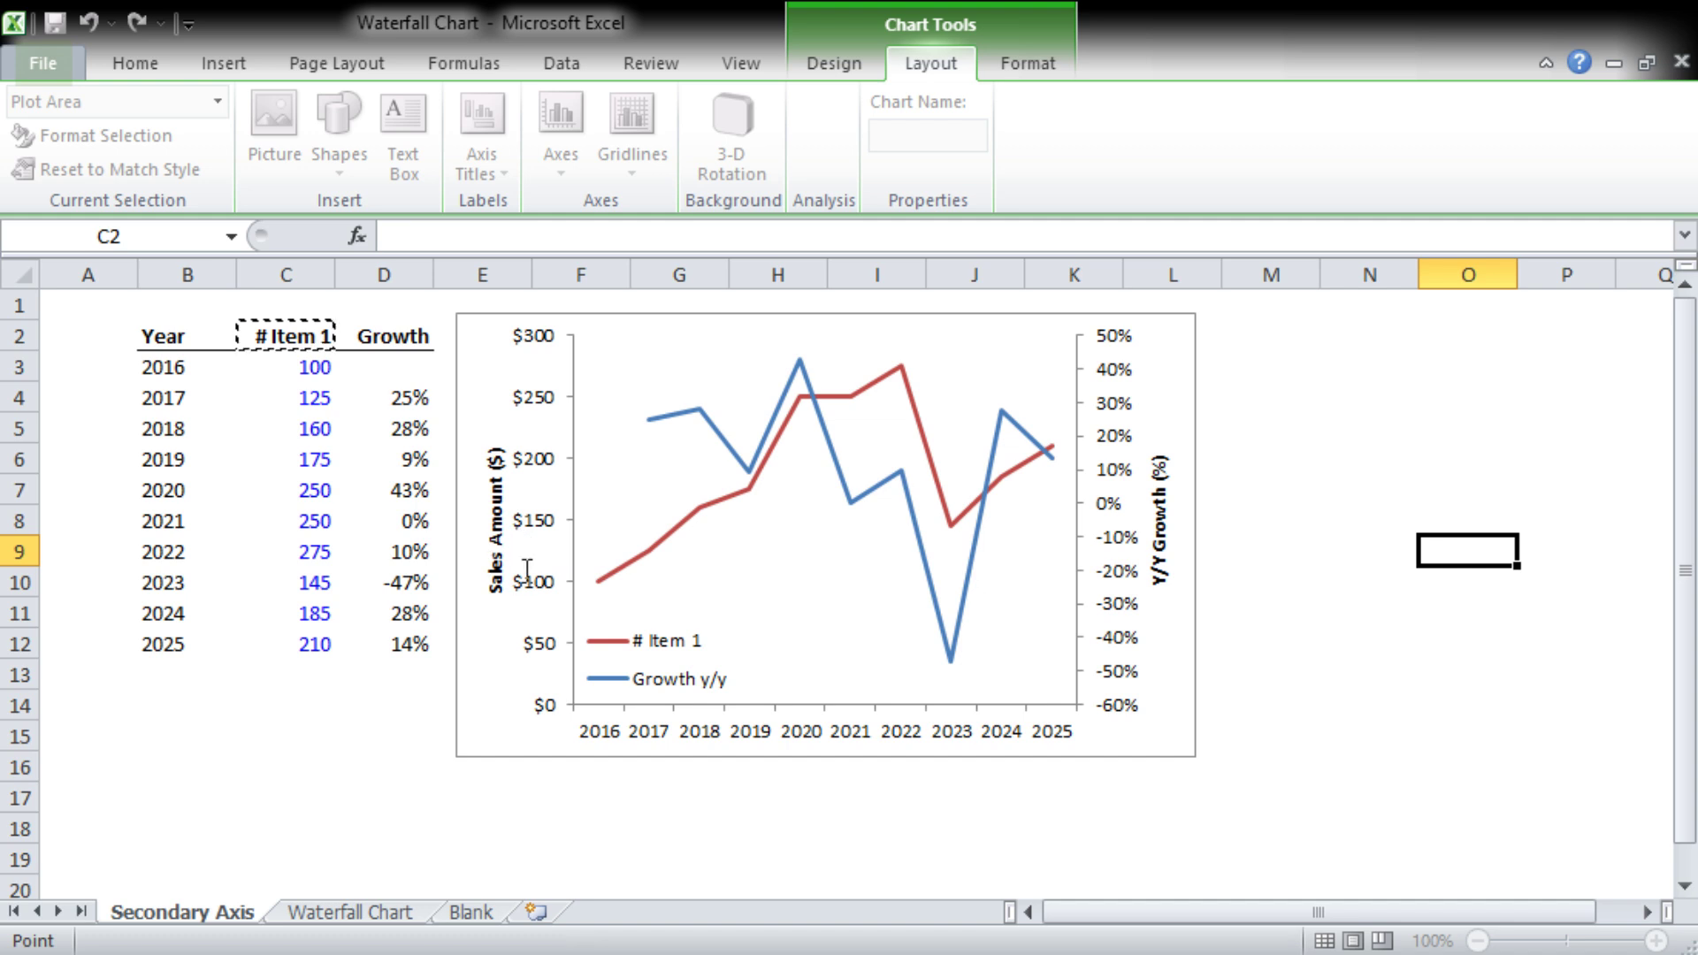
{"action": "key", "text": "BackSpace"}
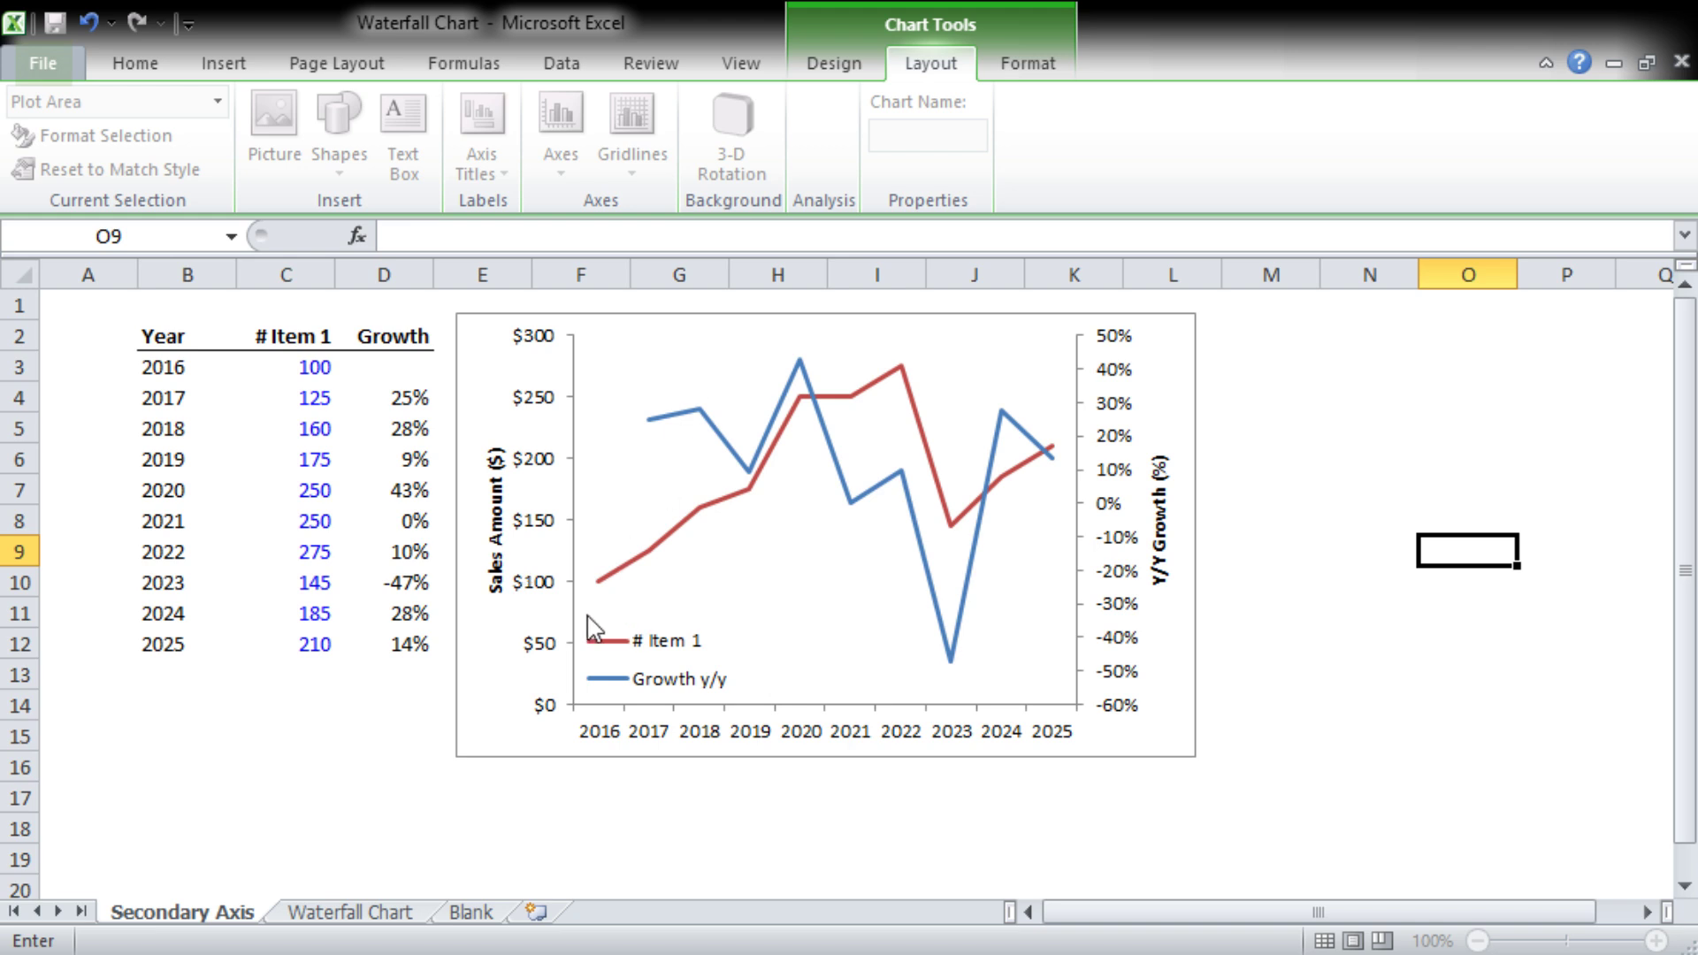
{"action": "key", "text": "Return"}
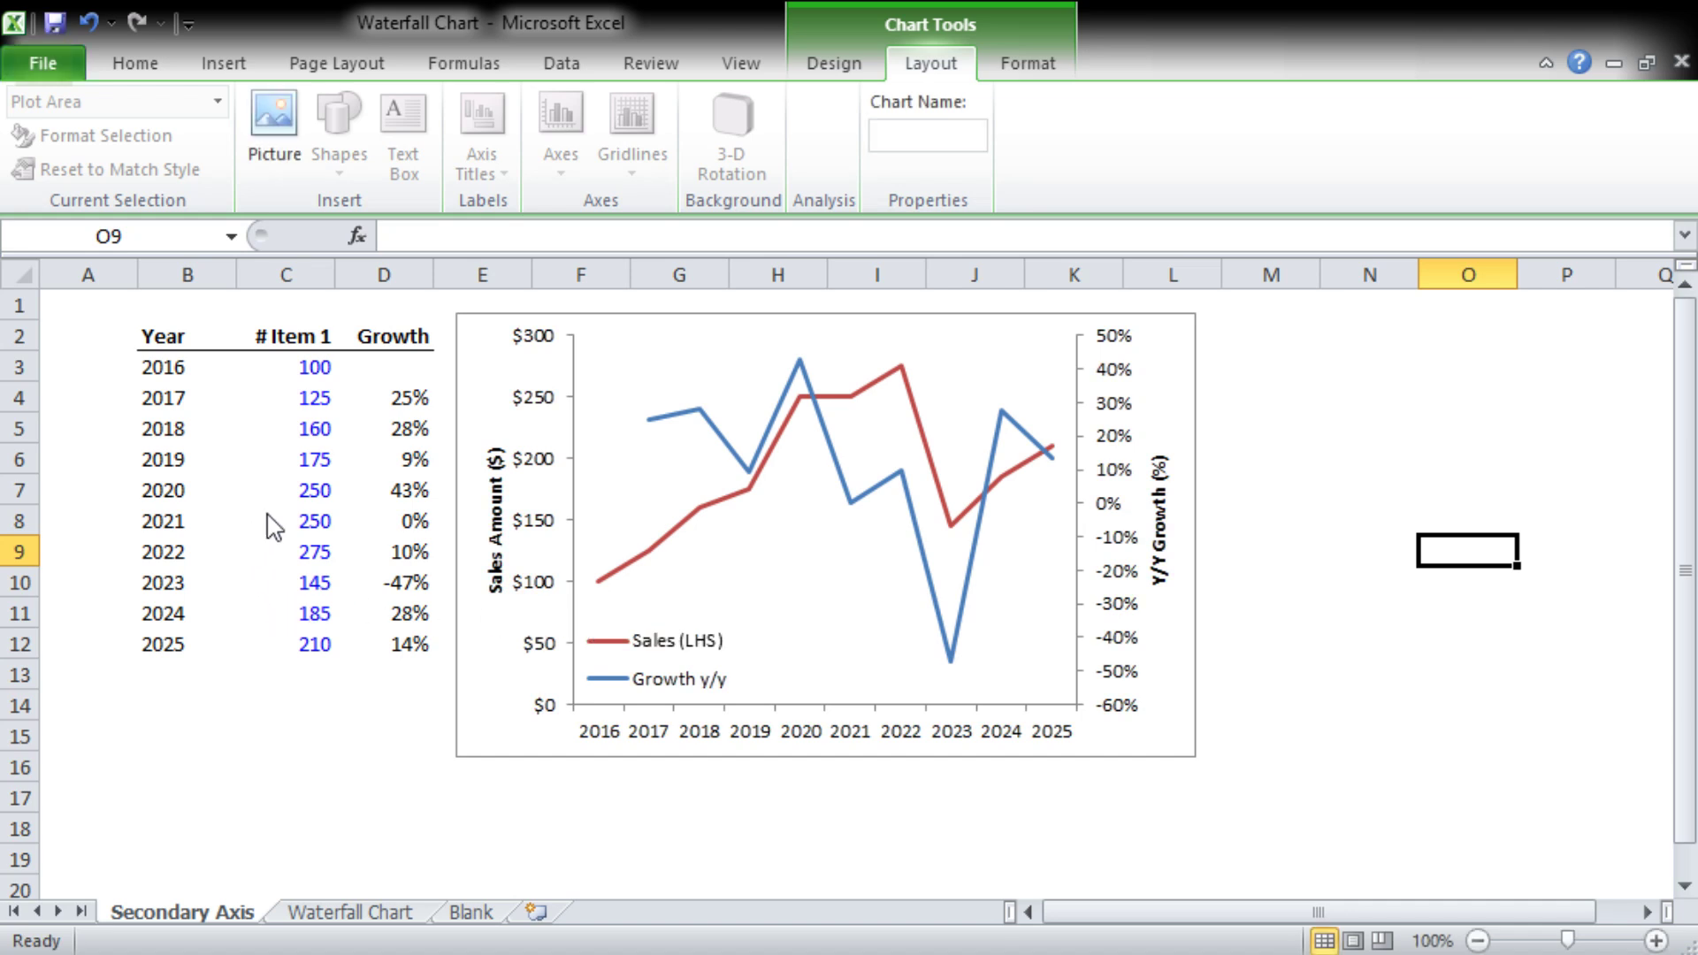
{"action": "type", "text": "="}
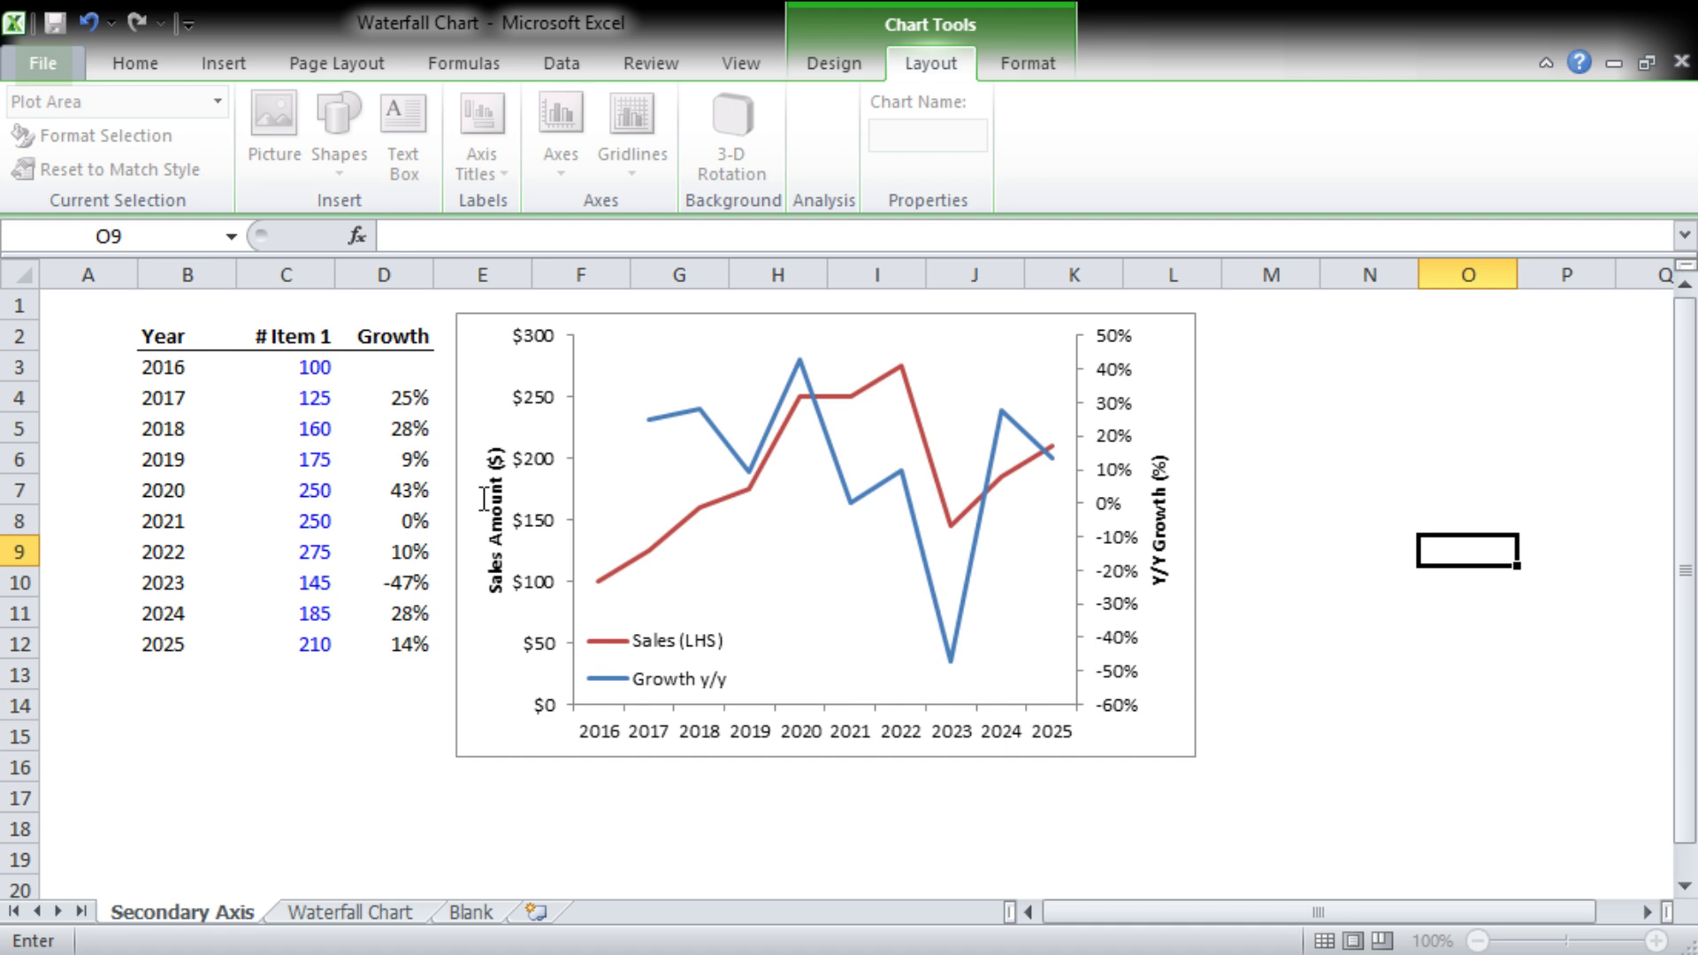
{"action": "key", "text": "Return"}
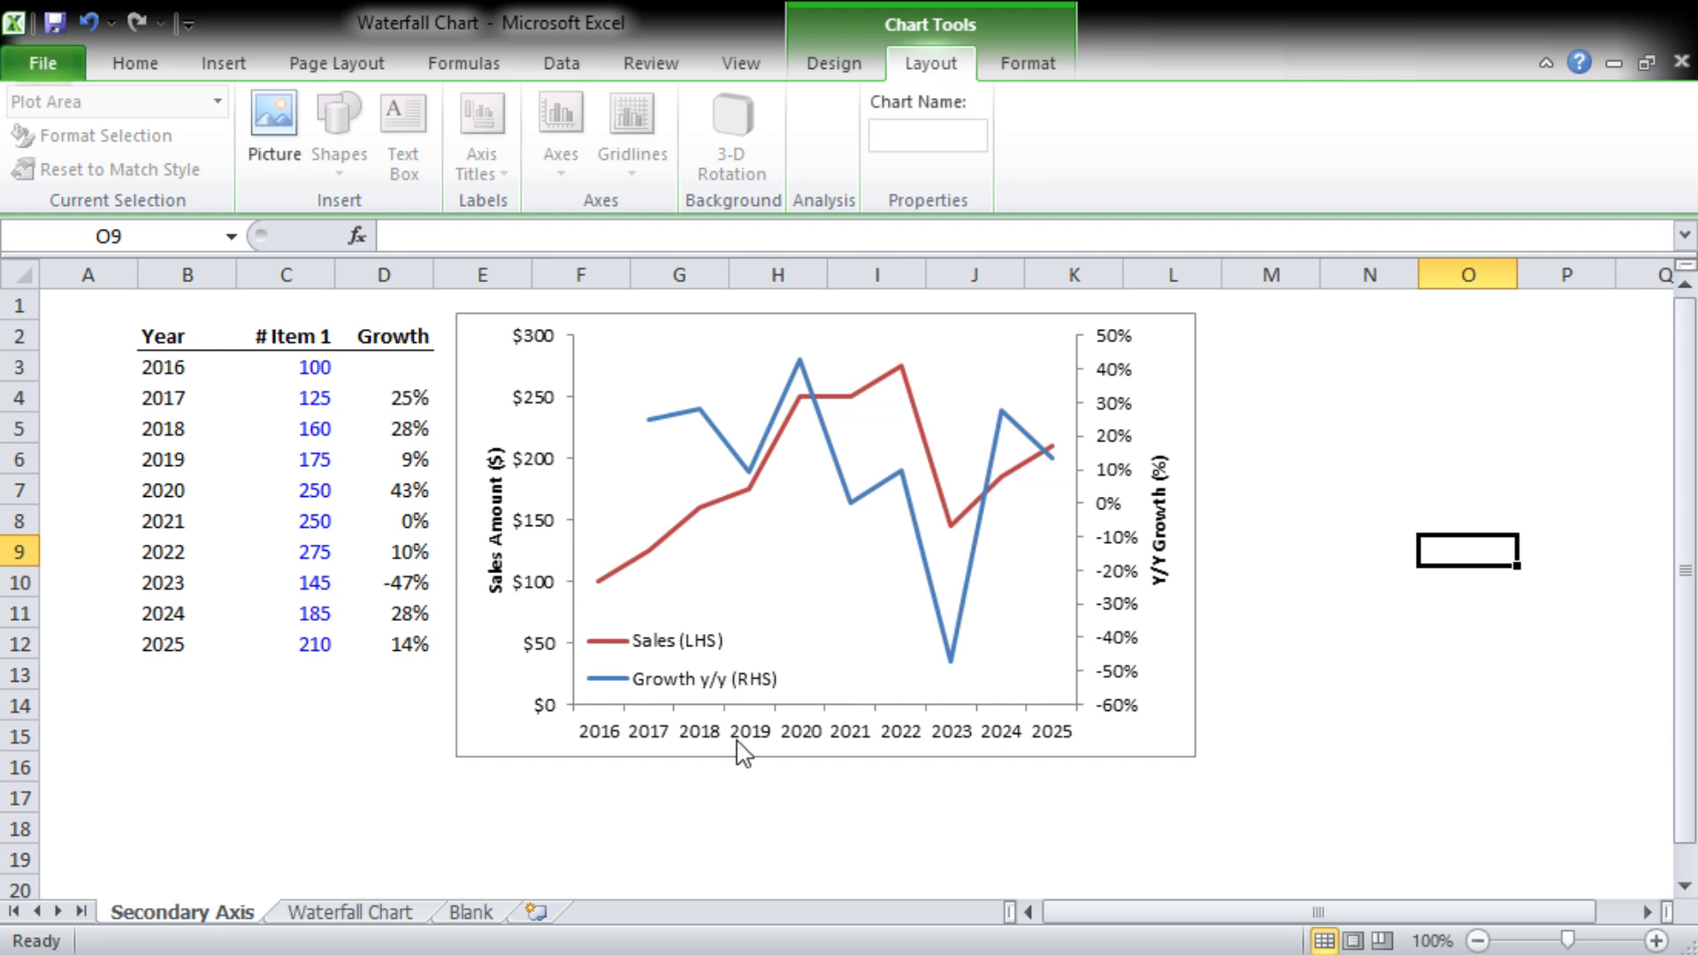
{"action": "left_click", "coordinate": [739, 748]}
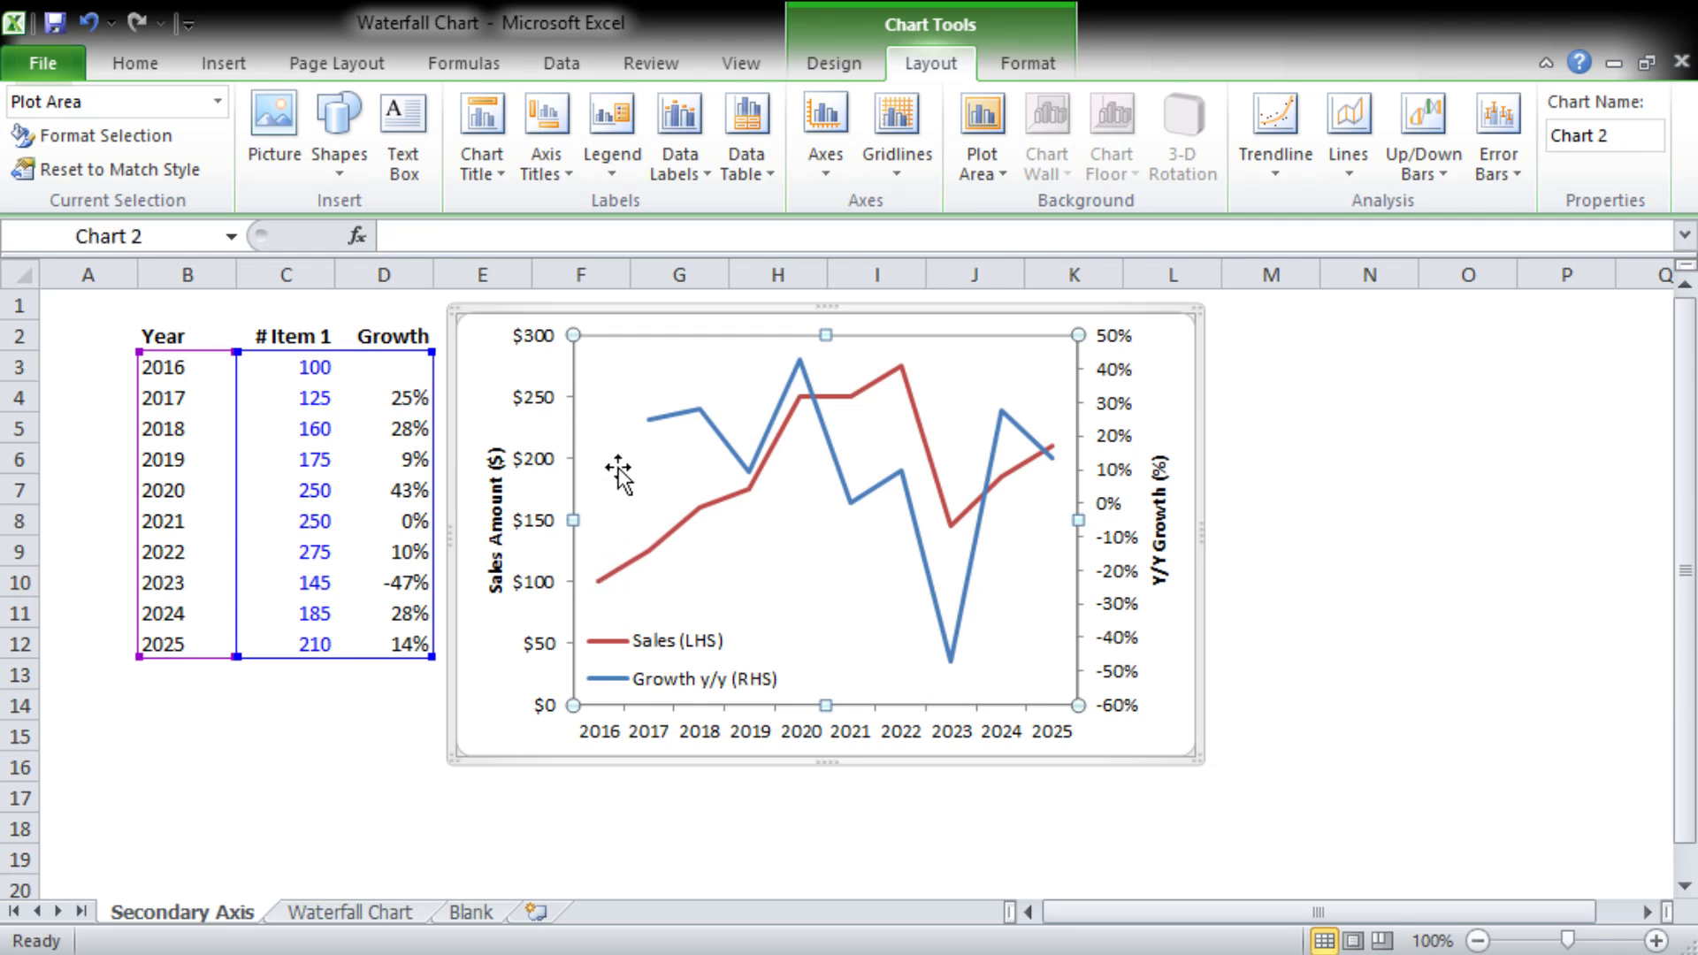
- Select the blue Growth y/y line series within the chart's plot area
{"action": "left_click", "coordinate": [733, 666]}
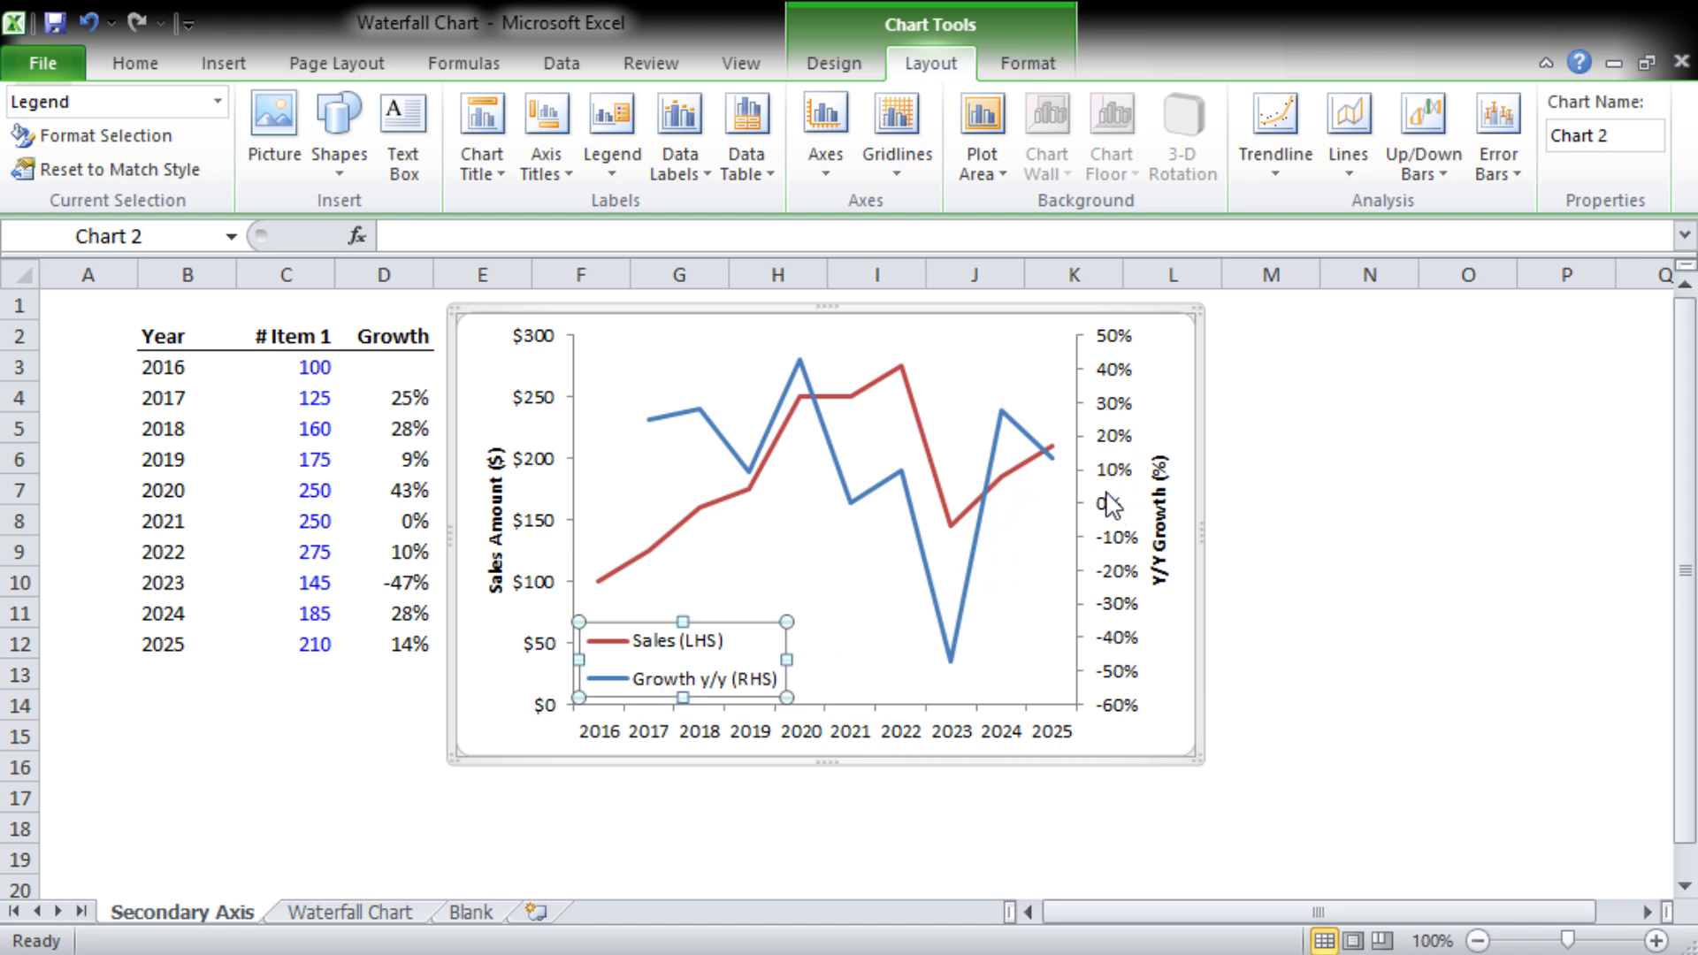
{"action": "left_click", "coordinate": [1348, 486]}
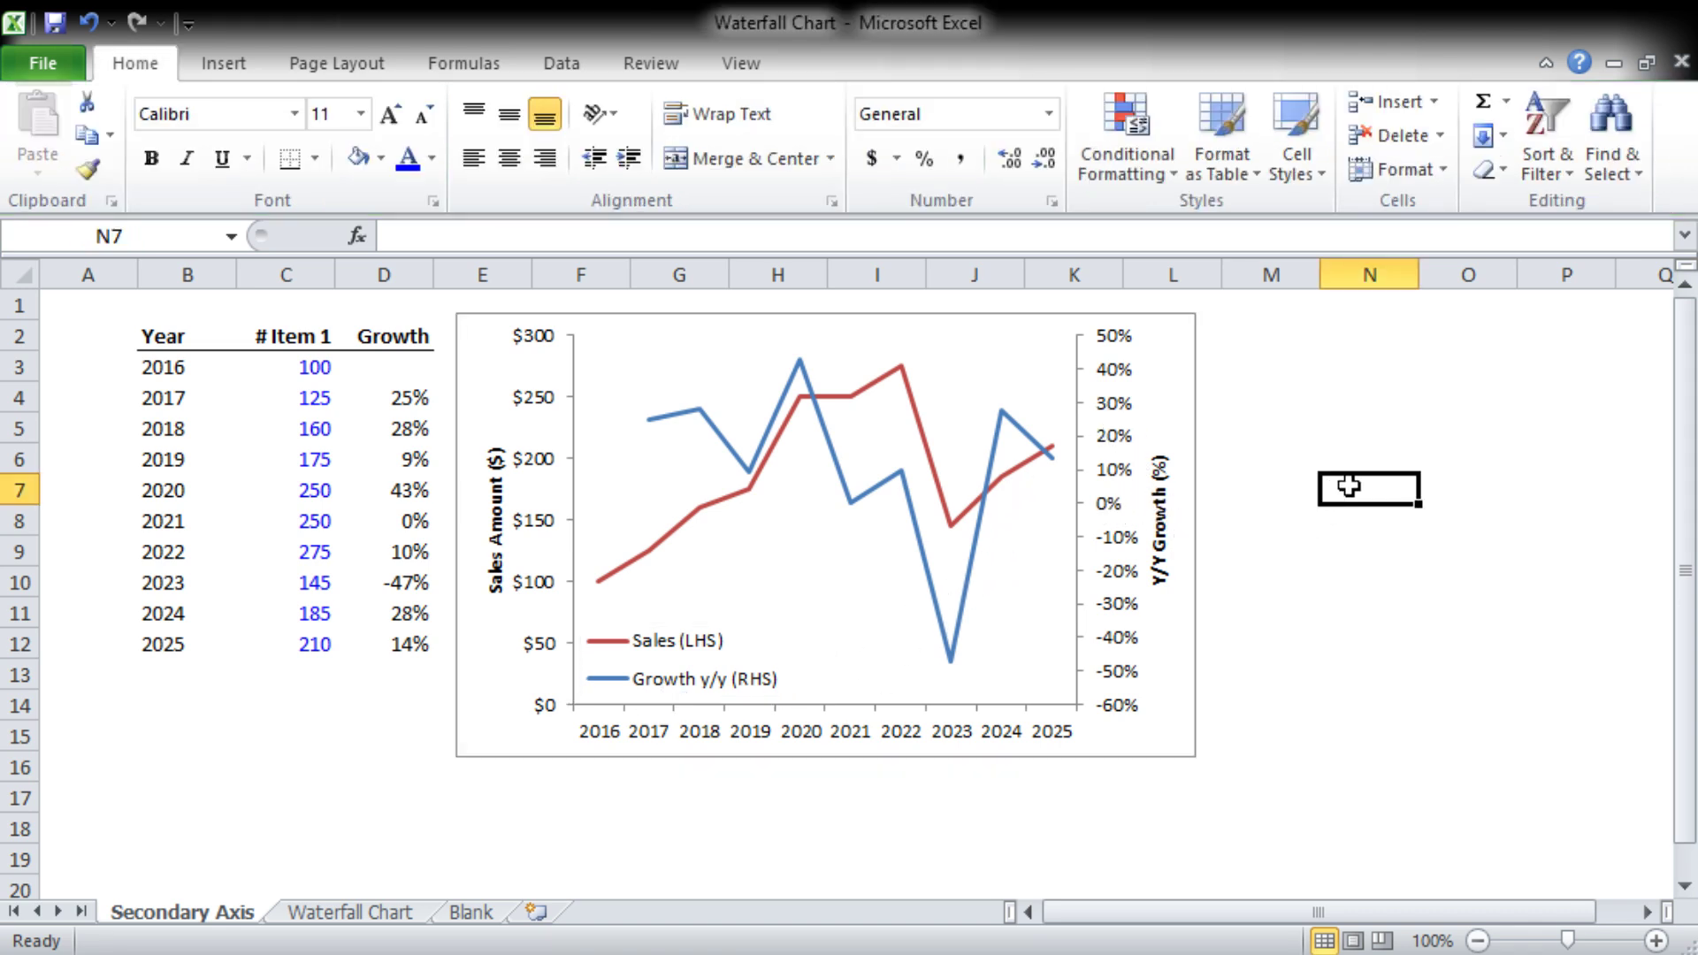
{"action": "left_click", "coordinate": [1006, 320]}
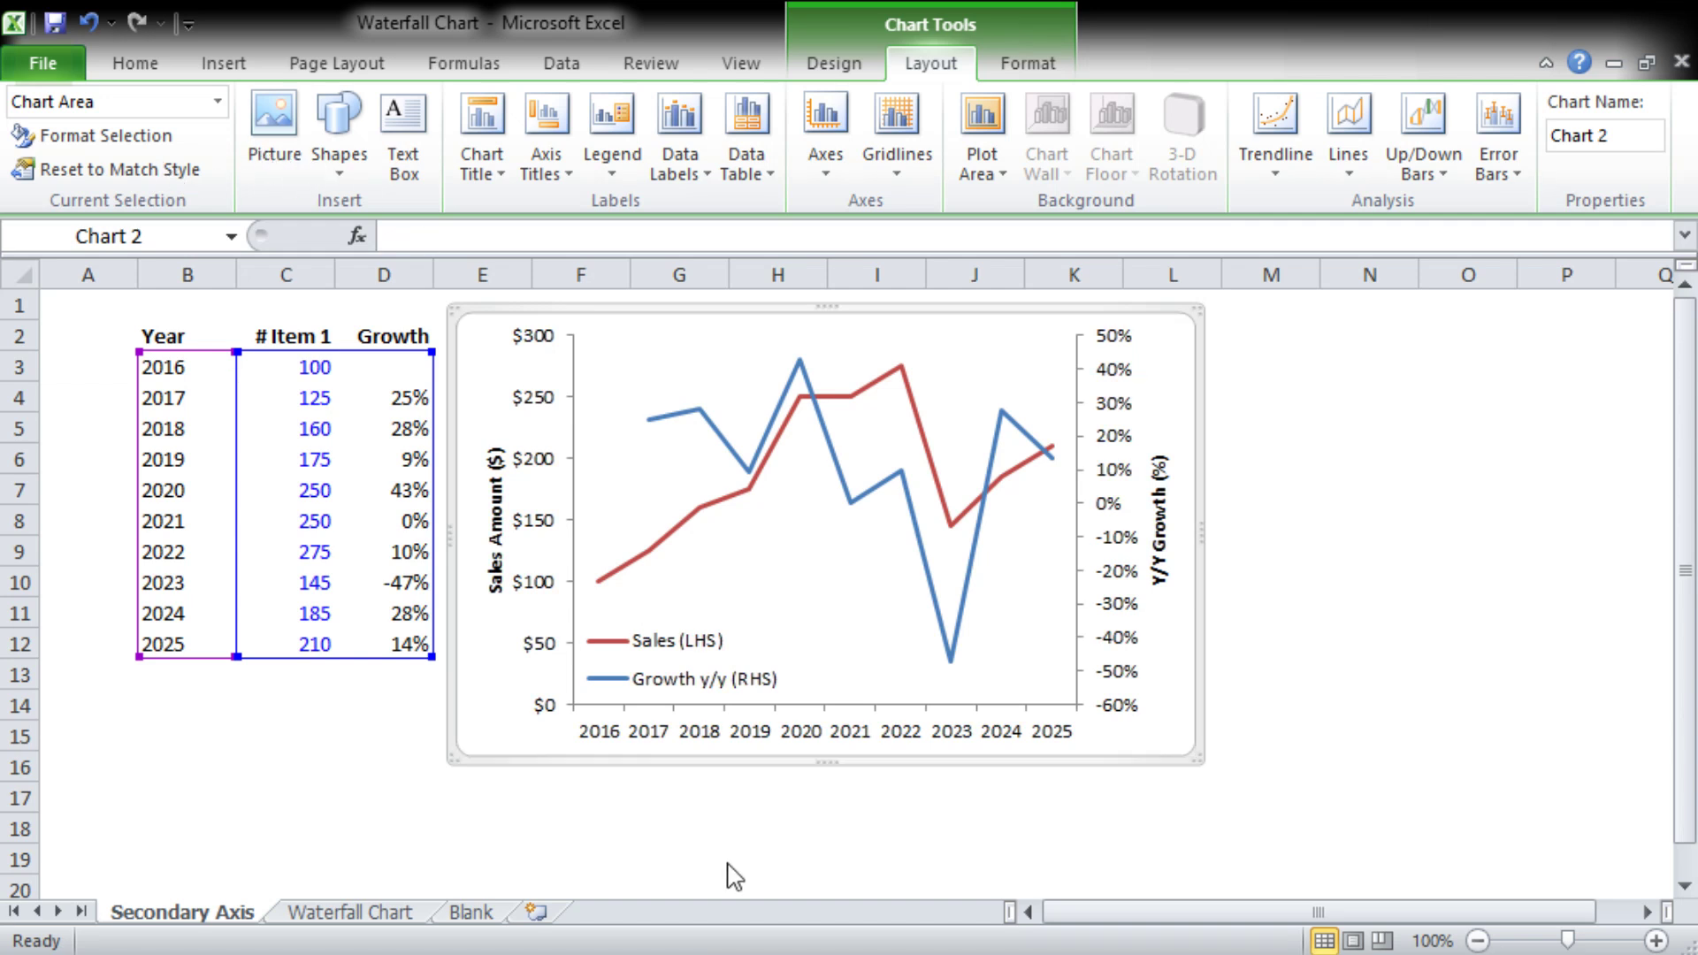
{"action": "left_click", "coordinate": [1566, 617]}
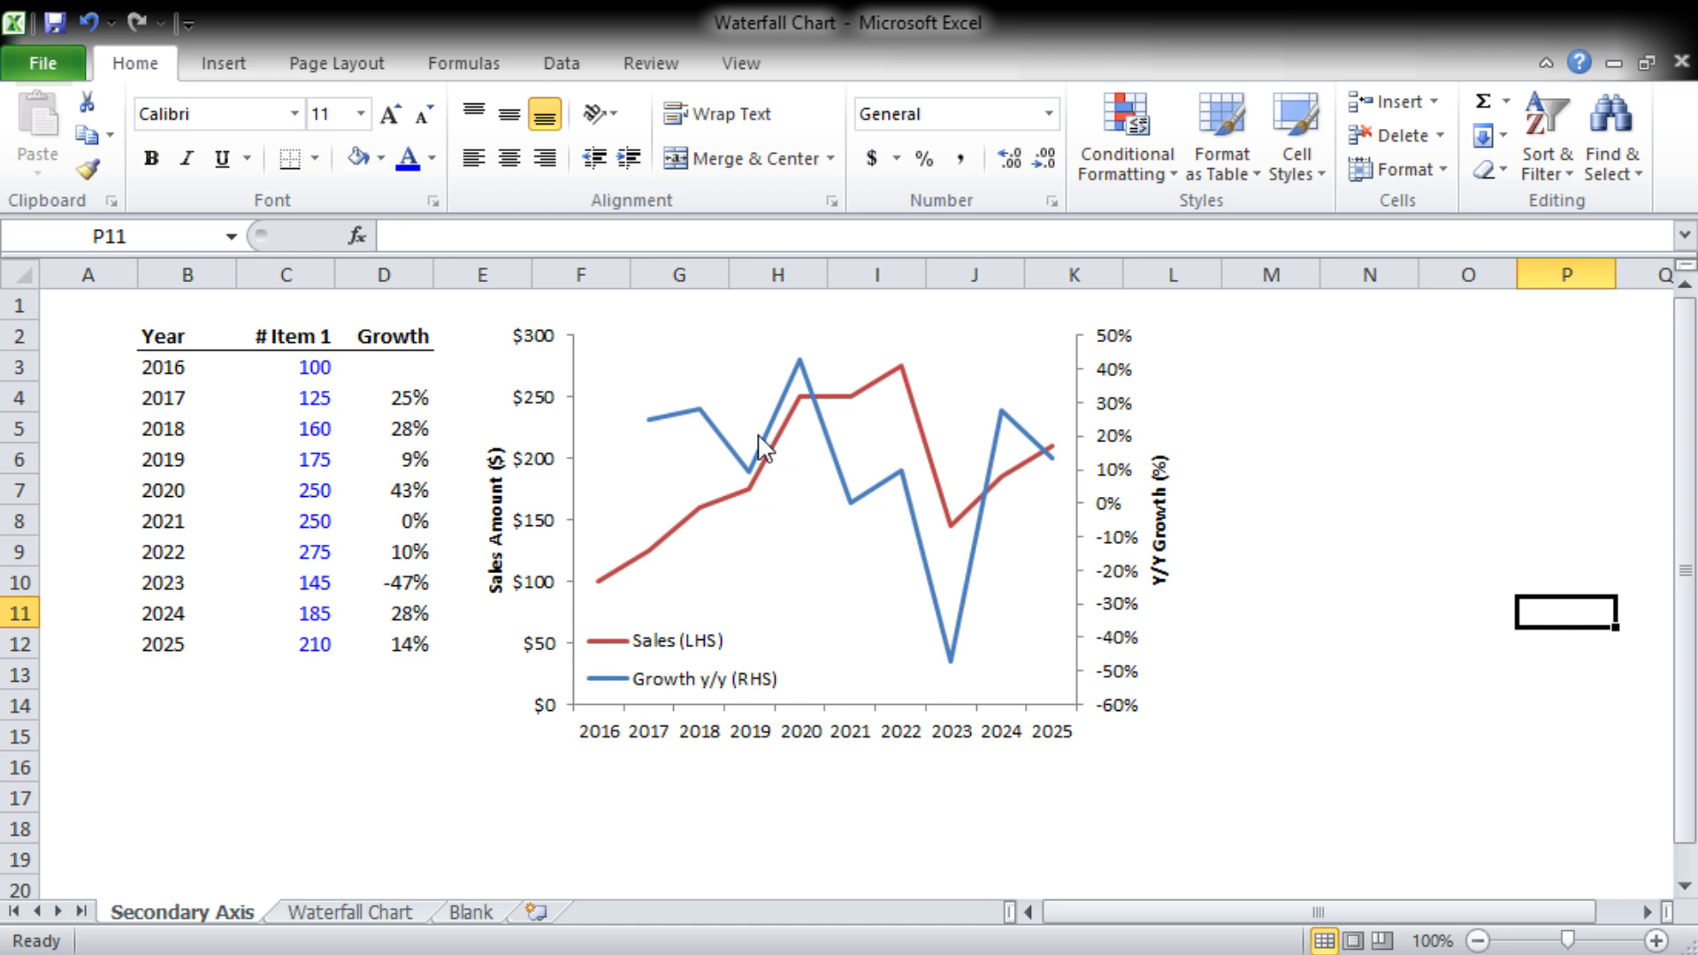
{"action": "left_click", "coordinate": [774, 469]}
{"action": "left_click", "coordinate": [724, 442]}
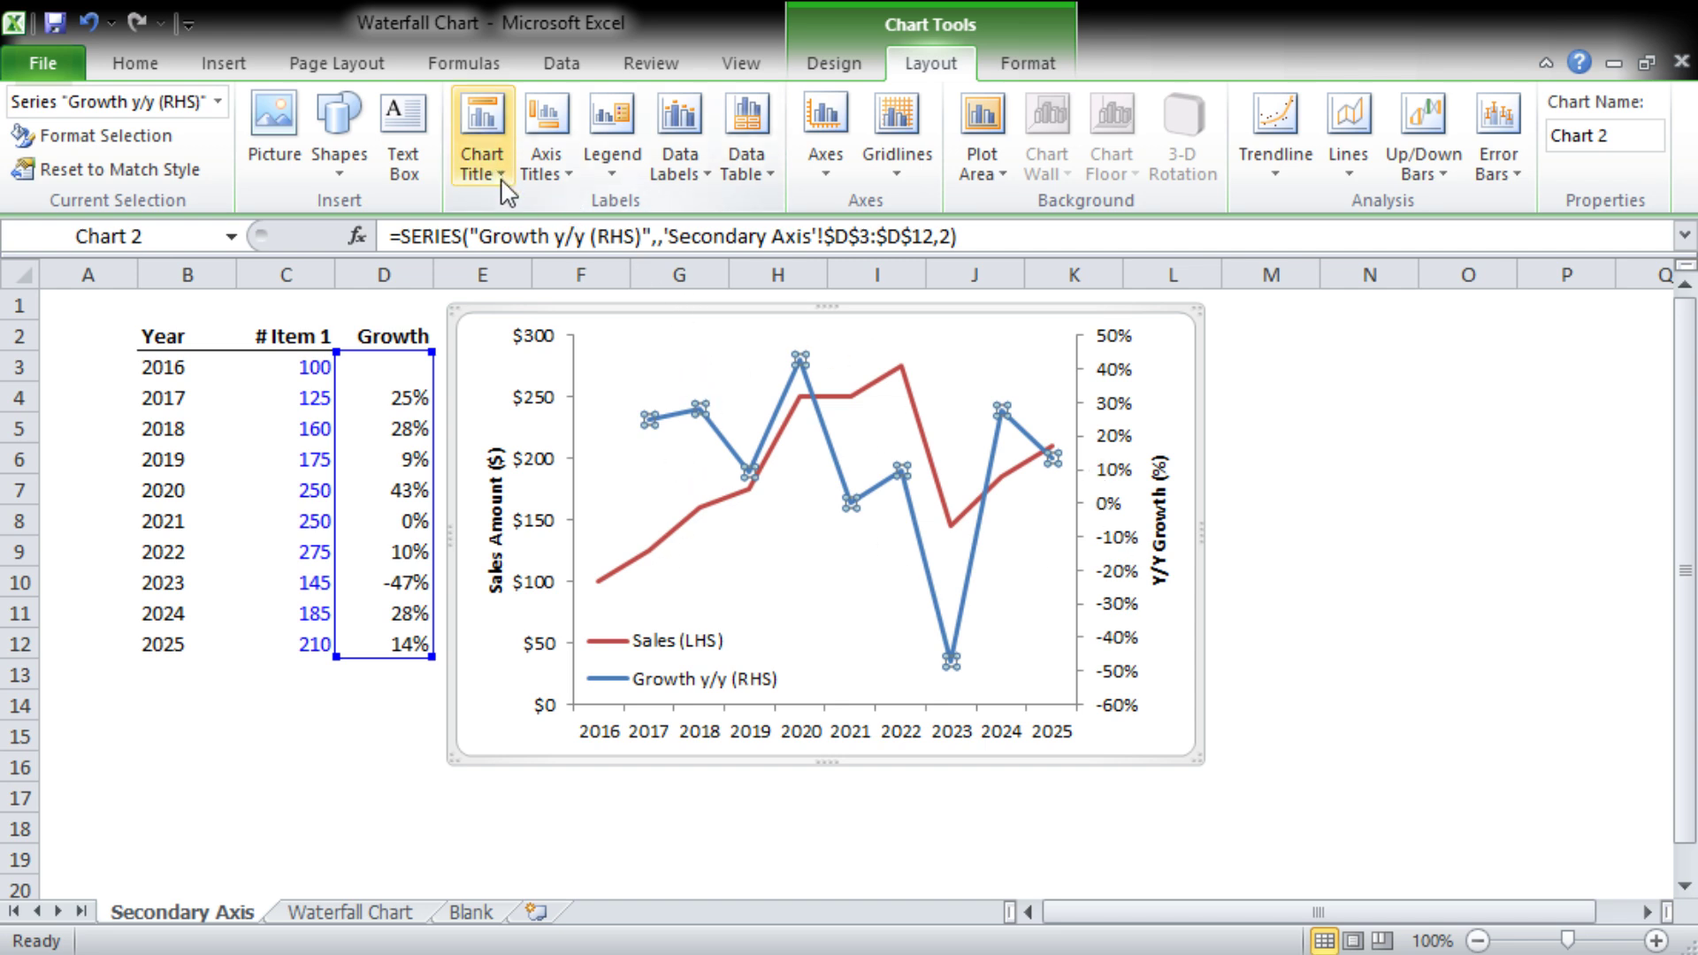
- Change the Sales (LHS) series to Clustered Column, keeping Growth y/y as a line
{"action": "left_click", "coordinate": [840, 64]}
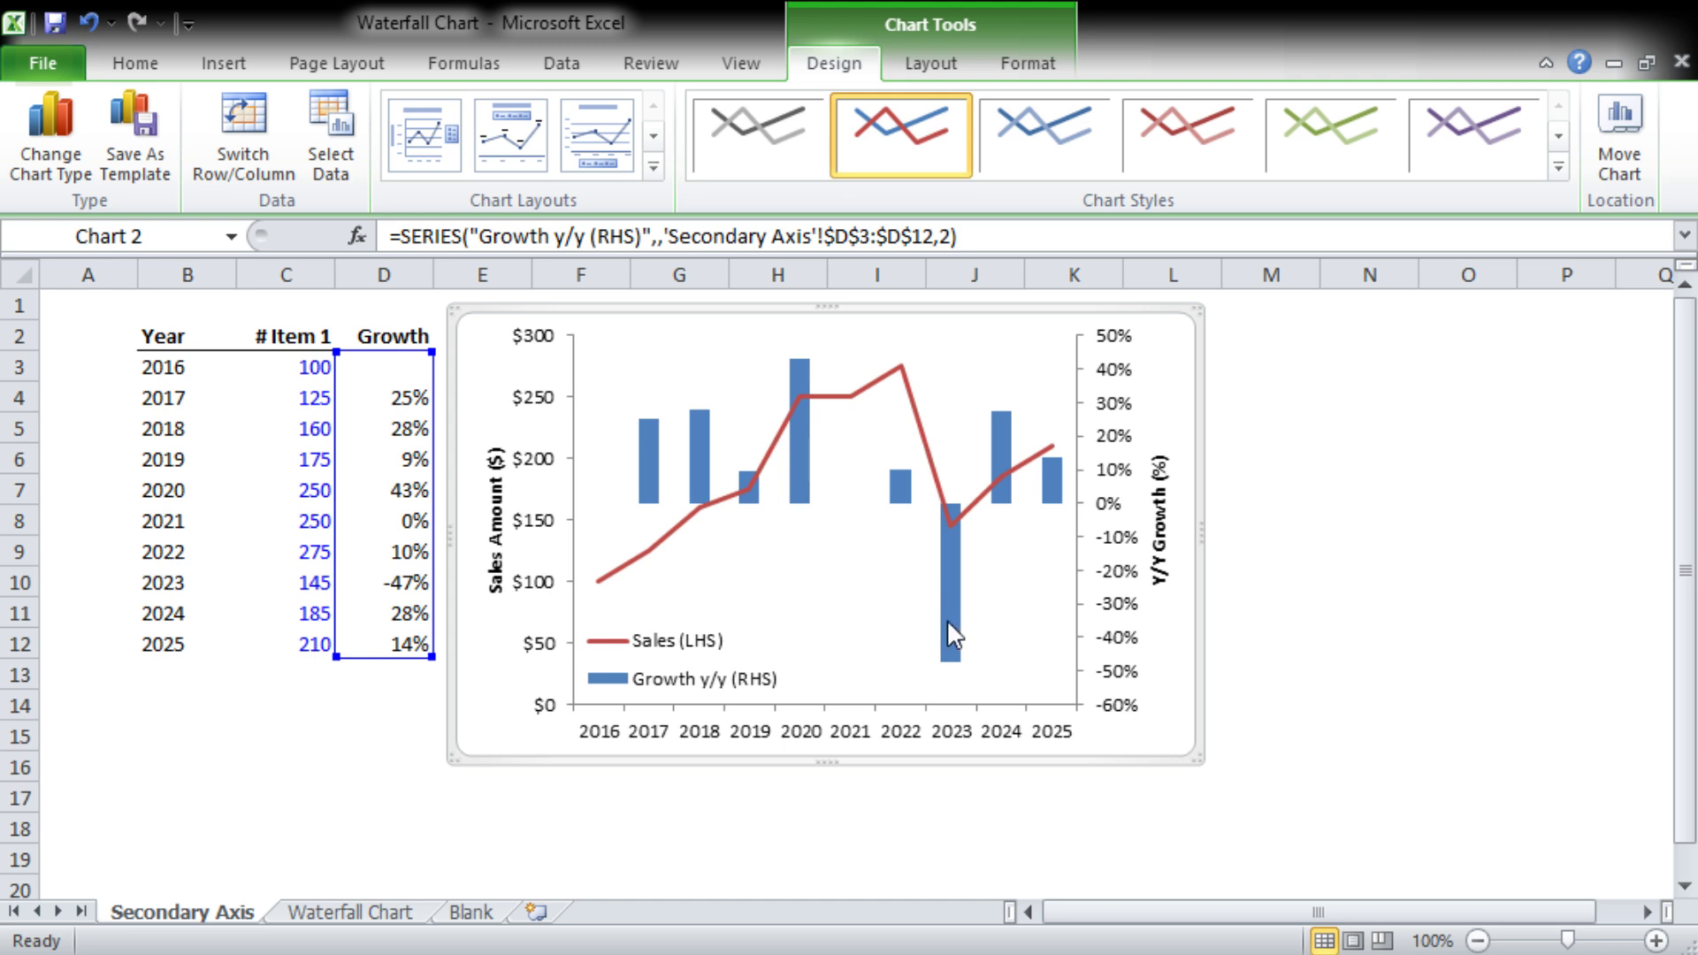
{"action": "key", "text": "ctrl+z"}
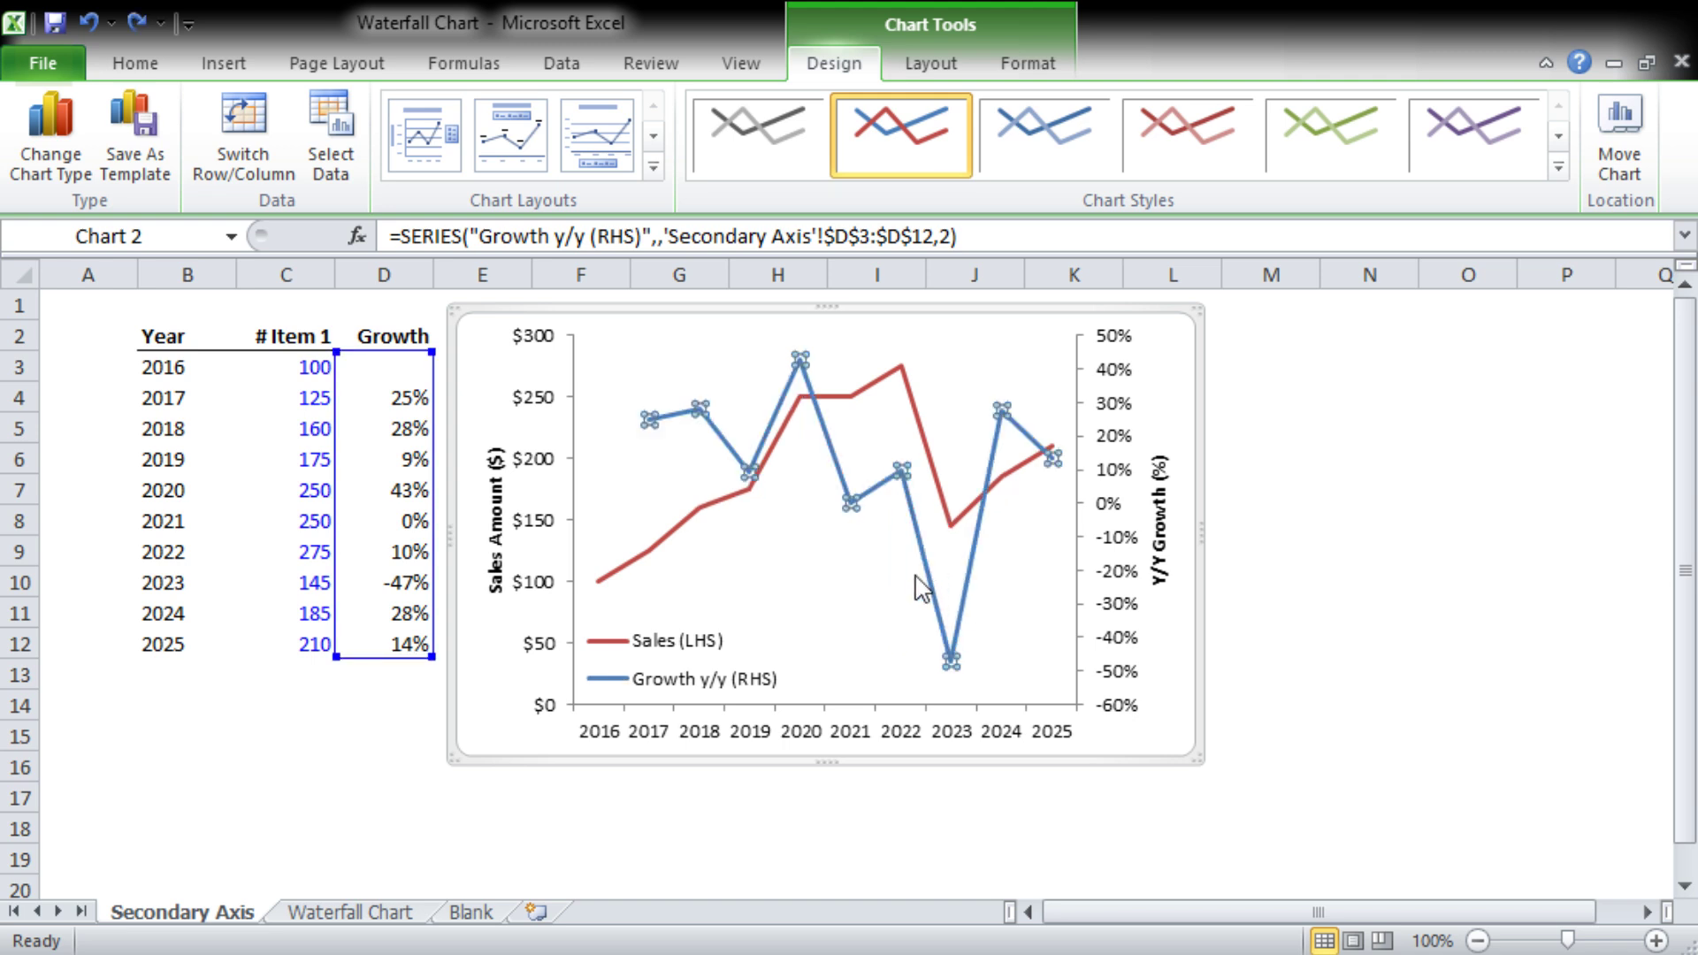
{"action": "left_click", "coordinate": [746, 512]}
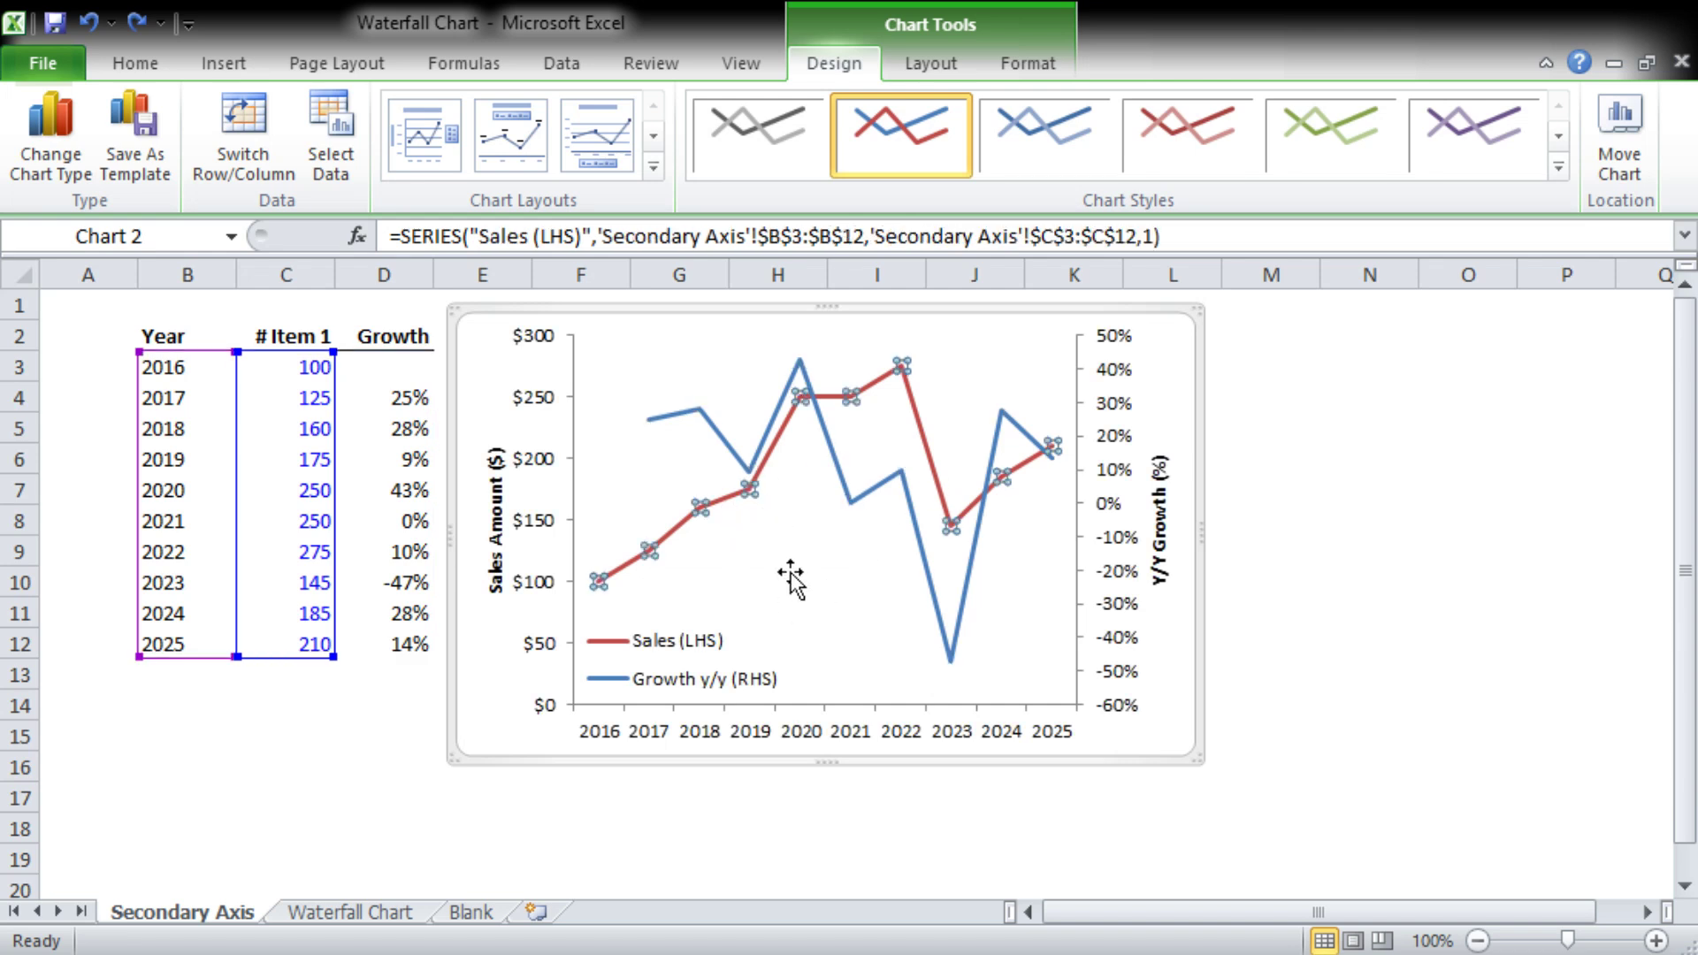
{"action": "left_click", "coordinate": [920, 60]}
{"action": "left_click", "coordinate": [834, 63]}
{"action": "key", "text": "ctrl+z"}
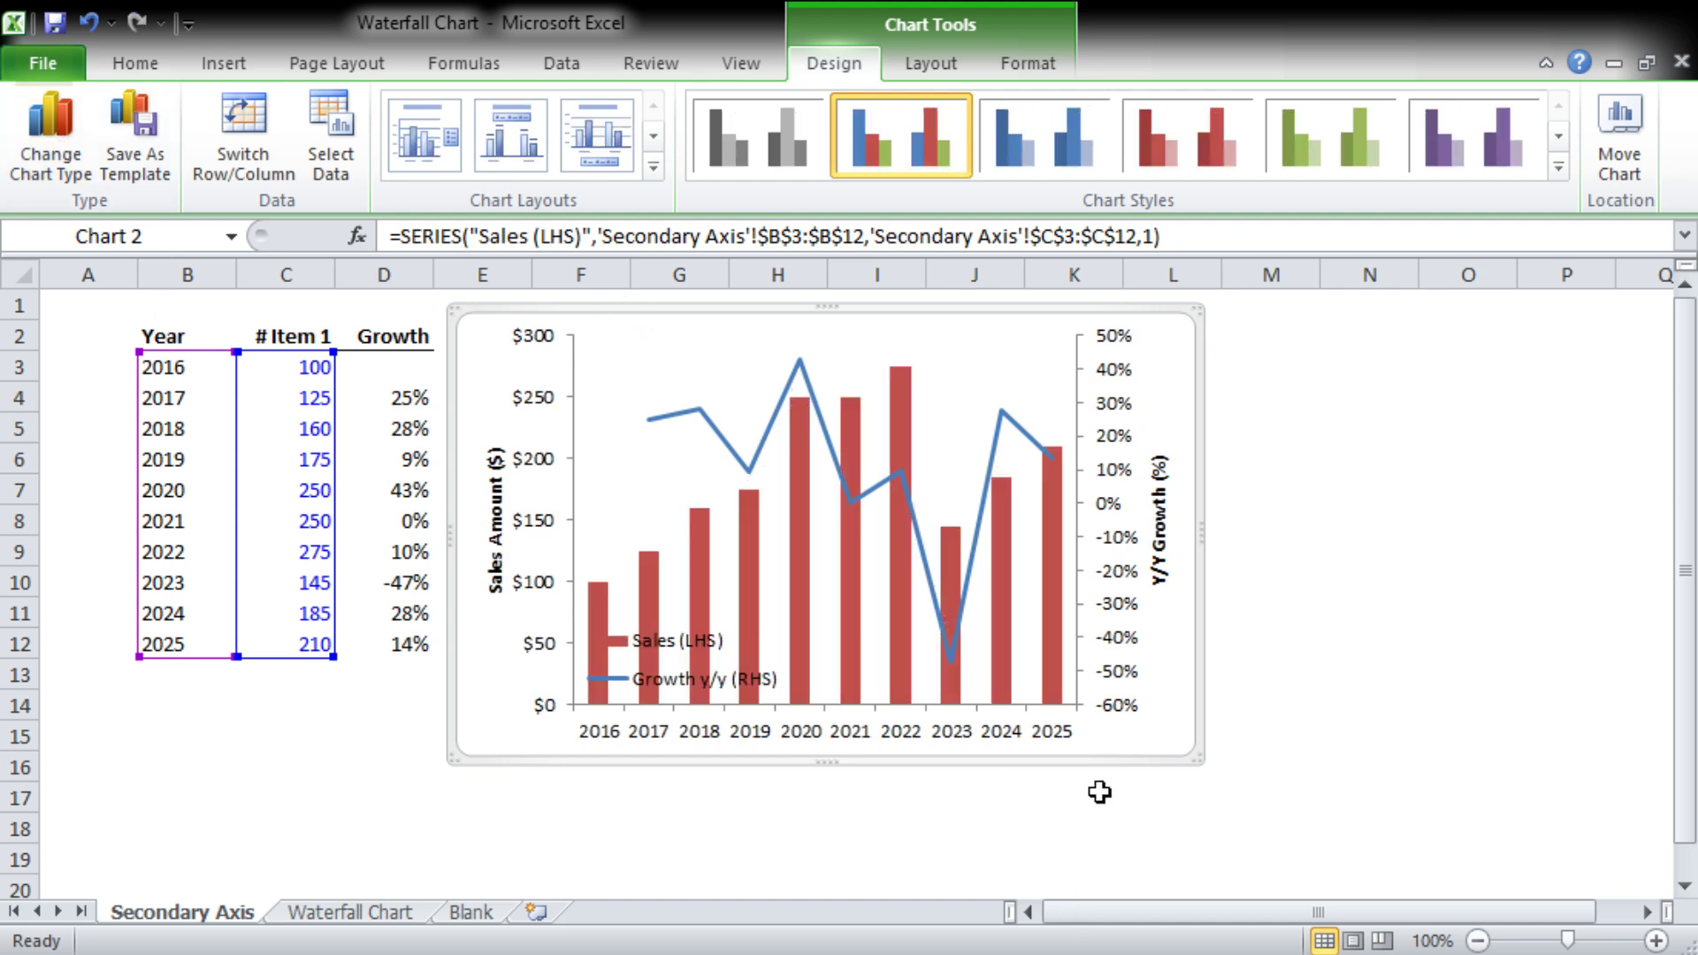
- Reduce the Sales columns' gap width, fill them grey and give them solid black borders
{"action": "left_click", "coordinate": [847, 608]}
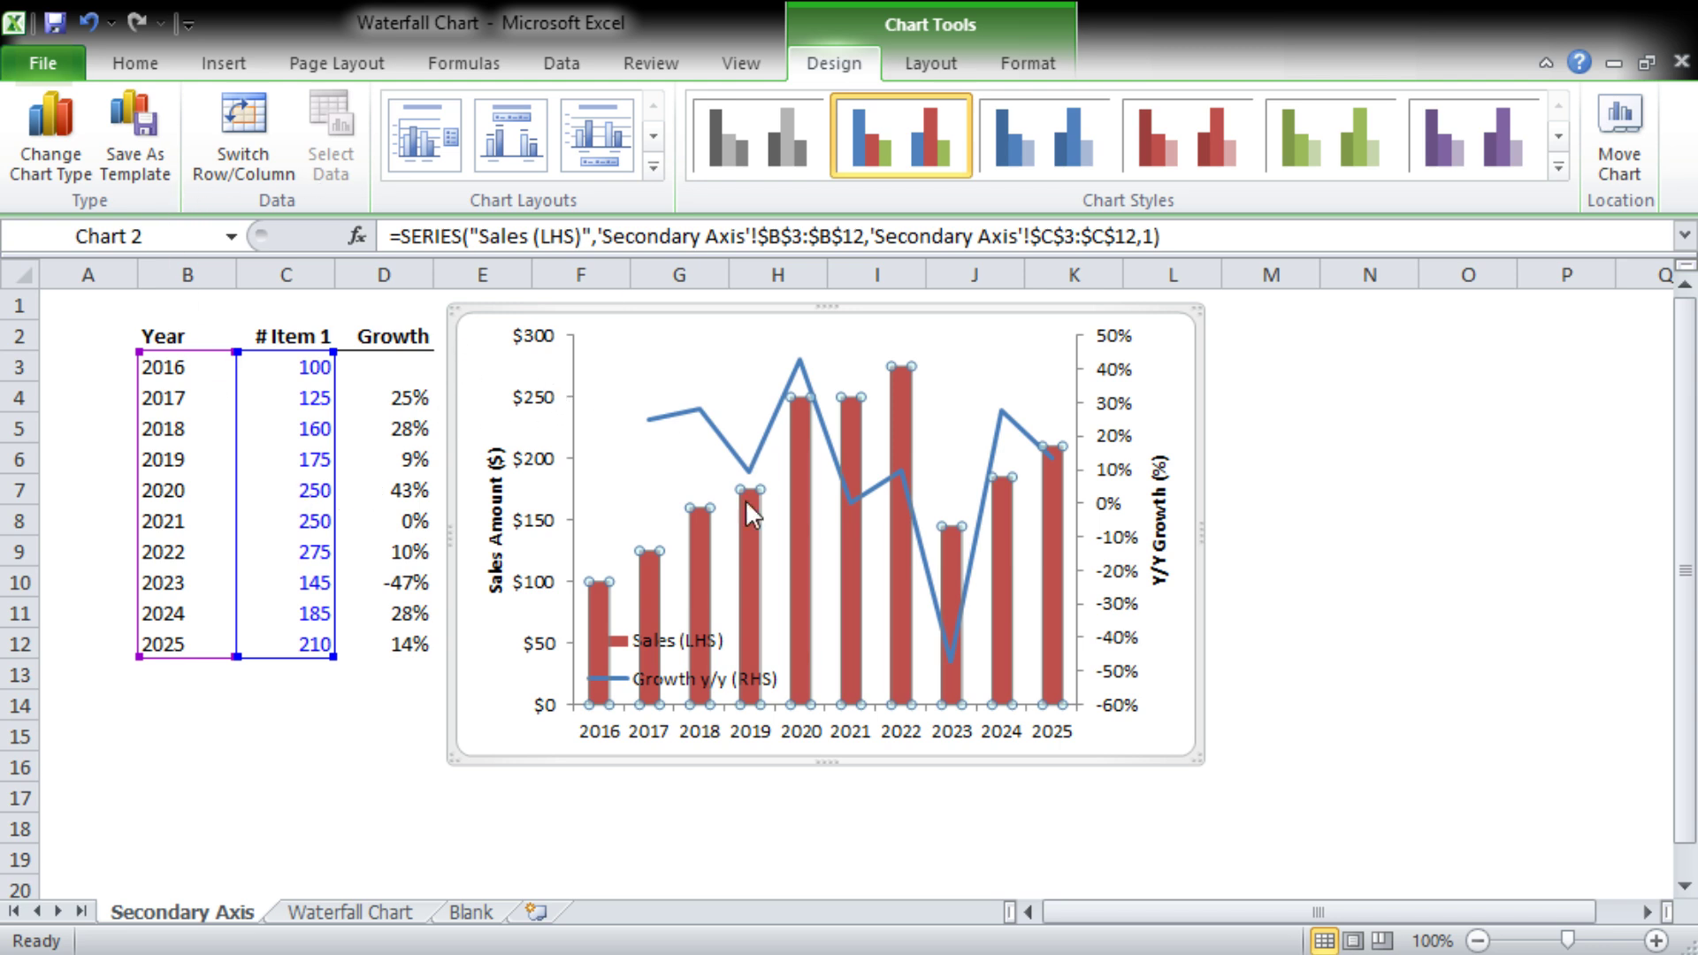
{"action": "key", "text": "ctrl+z"}
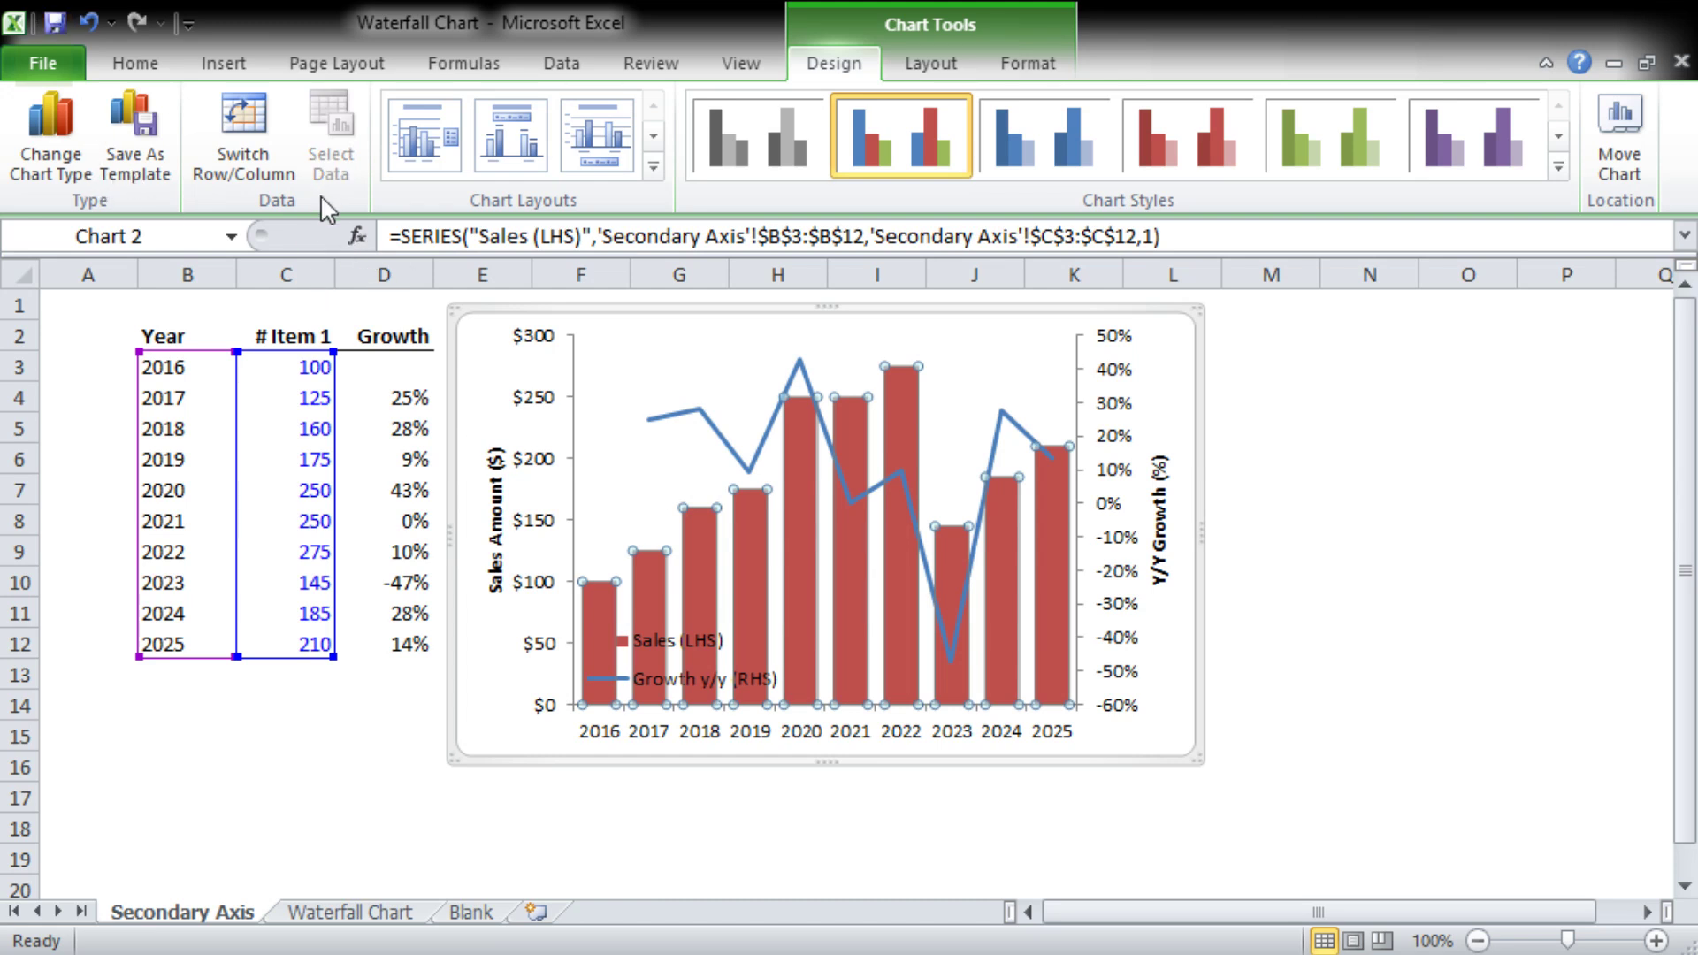
{"action": "key", "text": "ctrl+z"}
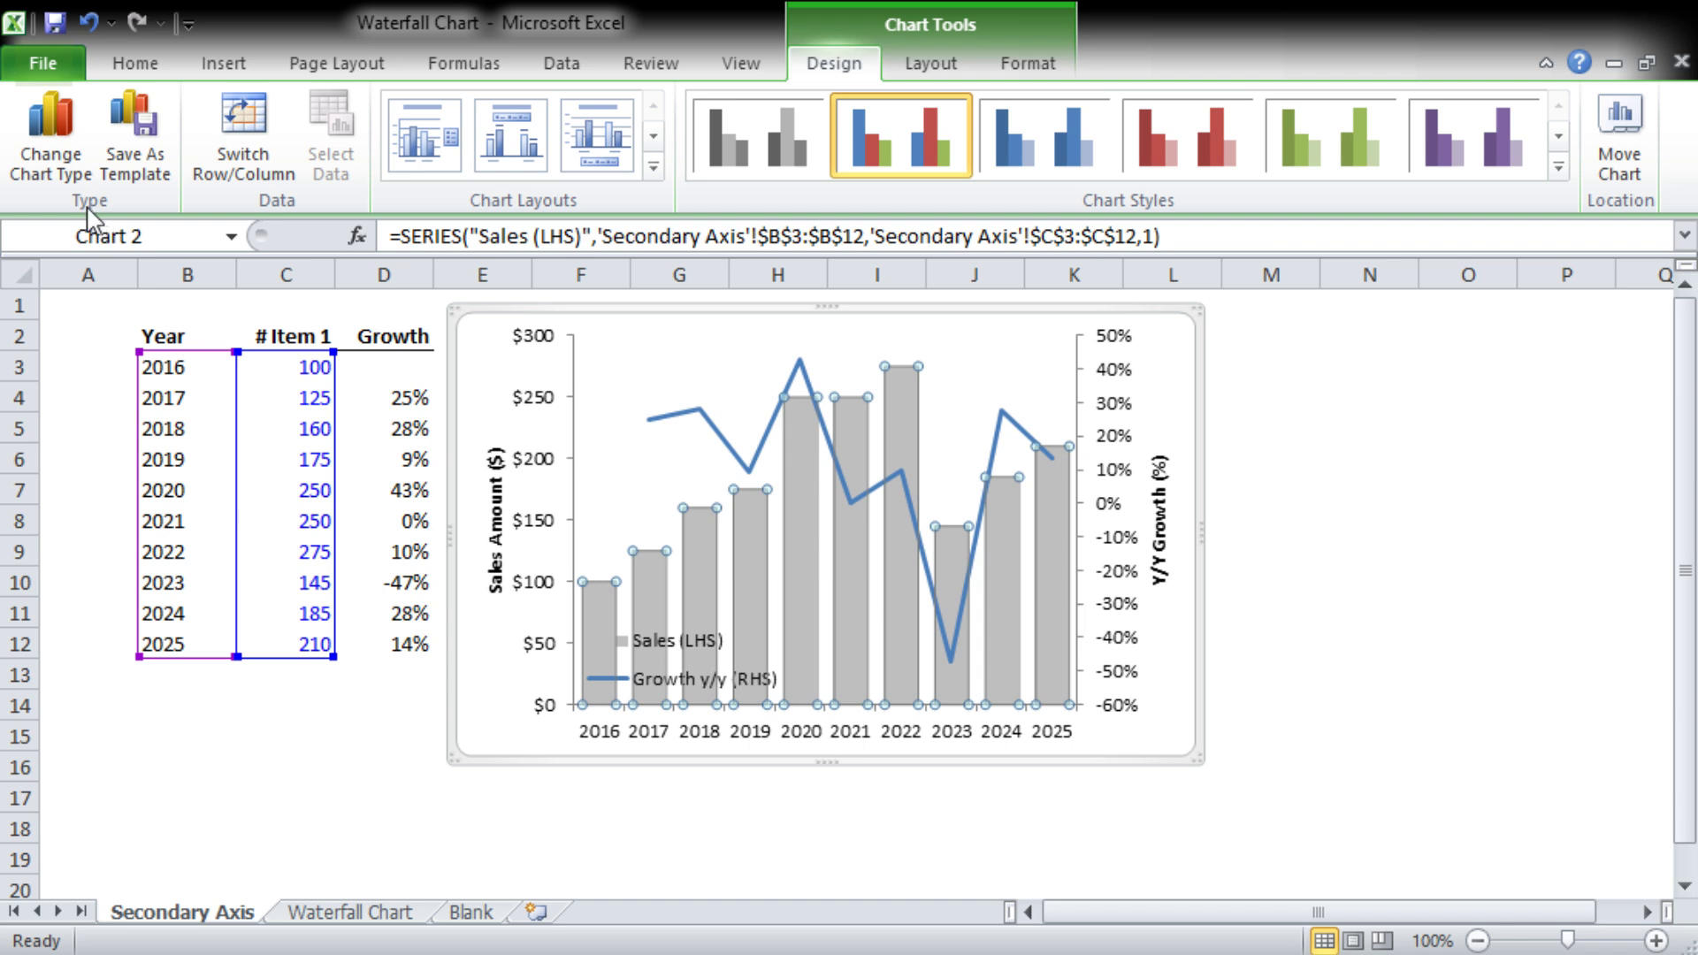
{"action": "key", "text": "ctrl+z"}
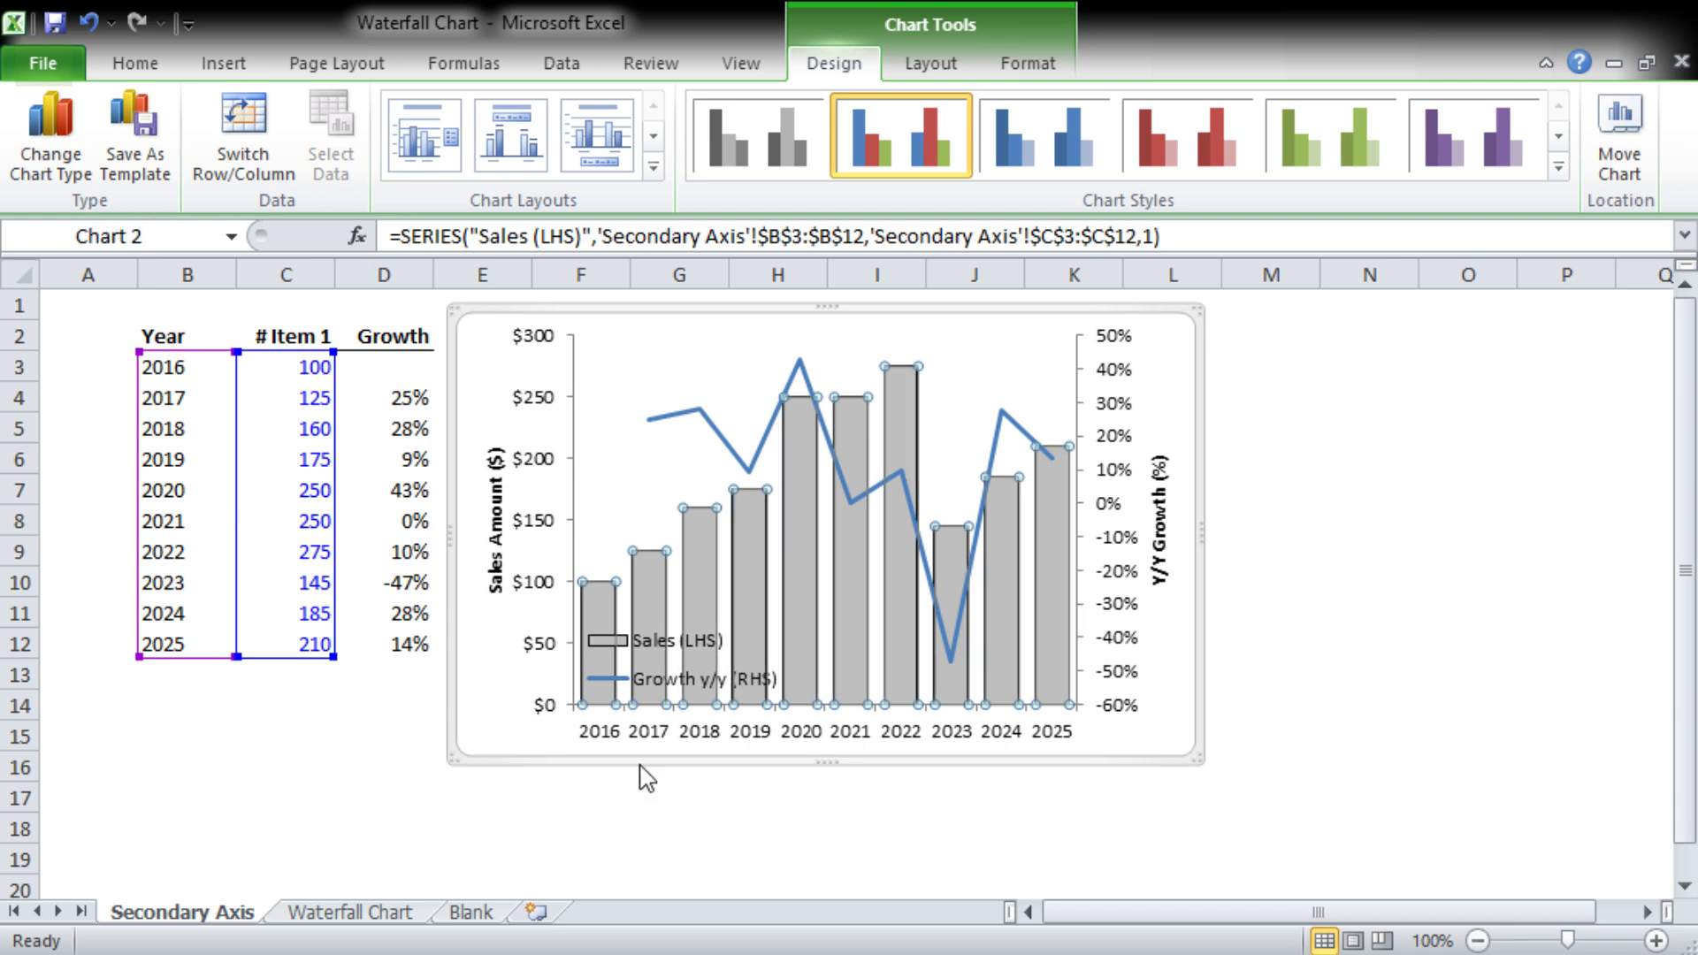
{"action": "left_click", "coordinate": [1384, 703]}
- Move the legend to the chart's top-left, keep the sales axis at $0–$300, and select the Growth line
{"action": "left_click", "coordinate": [672, 652]}
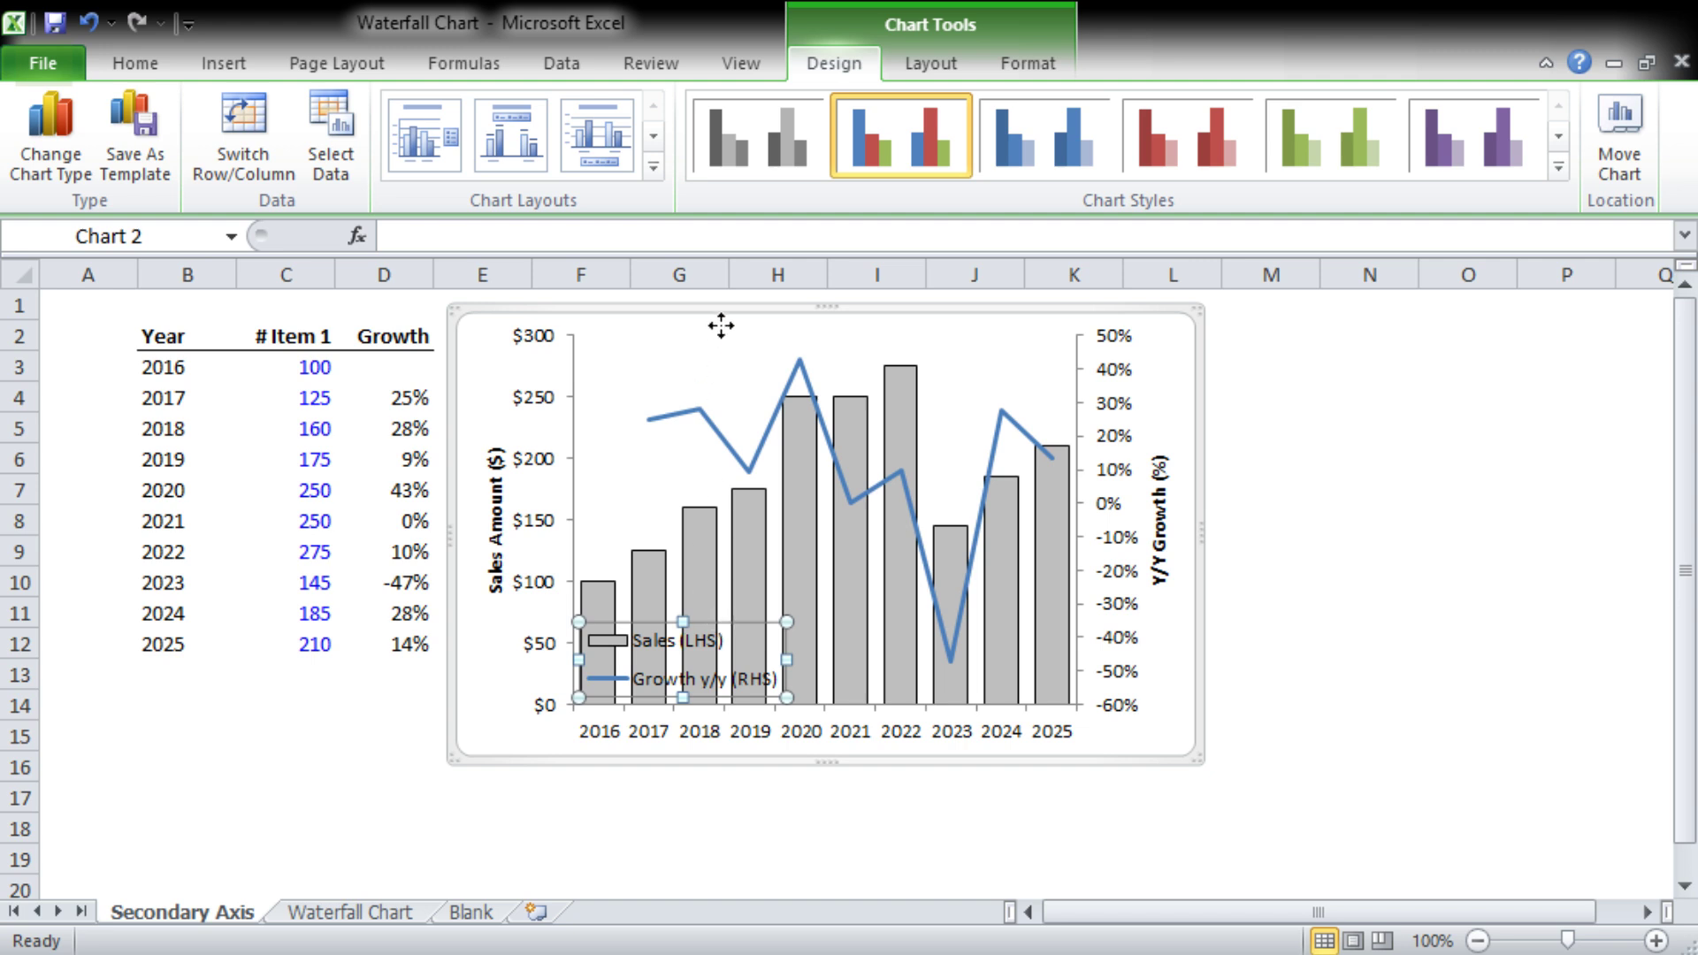
{"action": "left_click_drag", "start_coordinate": [721, 326], "coordinate": [720, 327]}
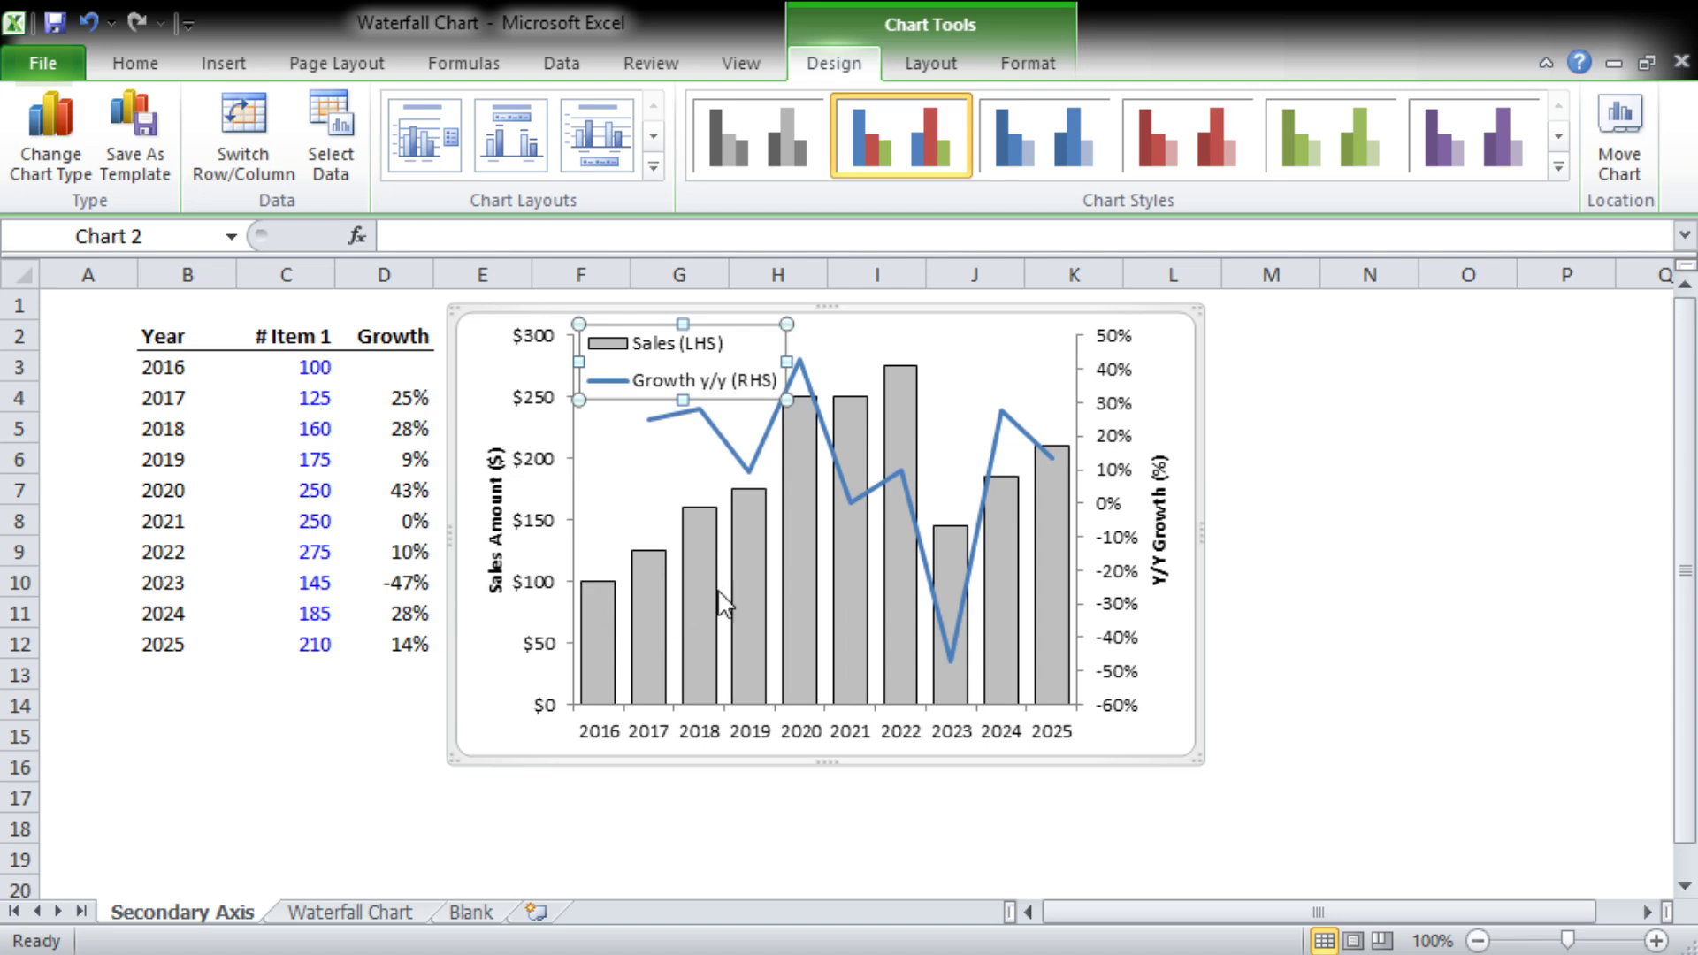
{"action": "left_click", "coordinate": [546, 645]}
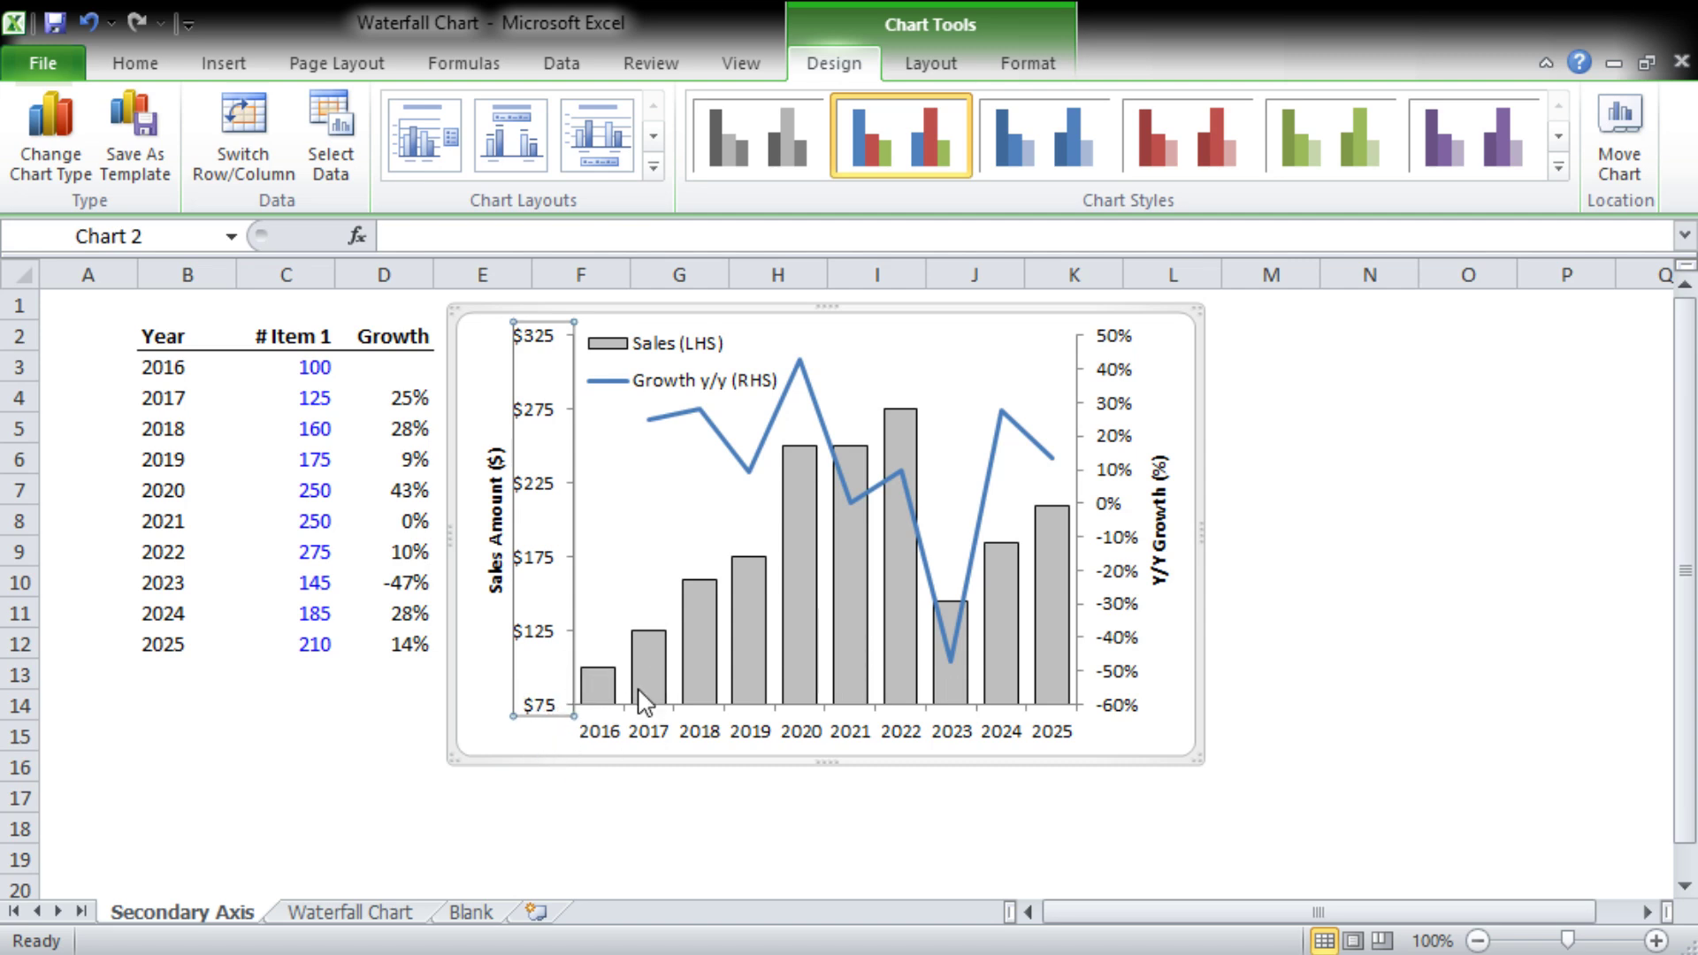
{"action": "key", "text": "ctrl+z"}
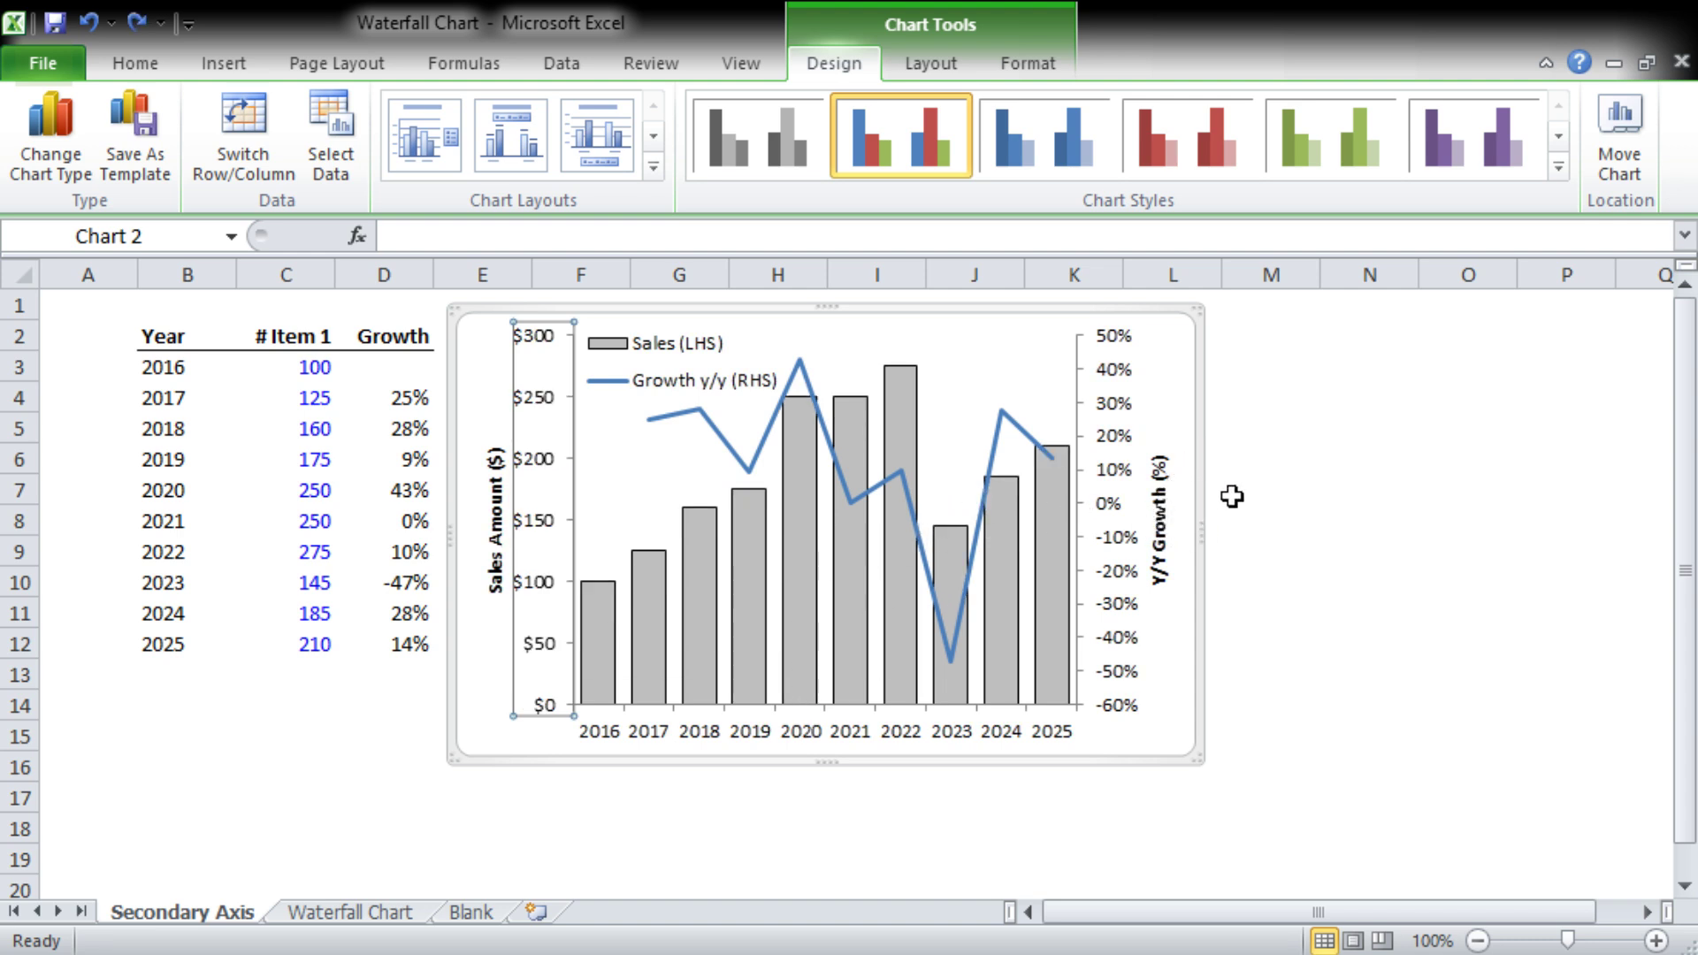
{"action": "left_click", "coordinate": [917, 521]}
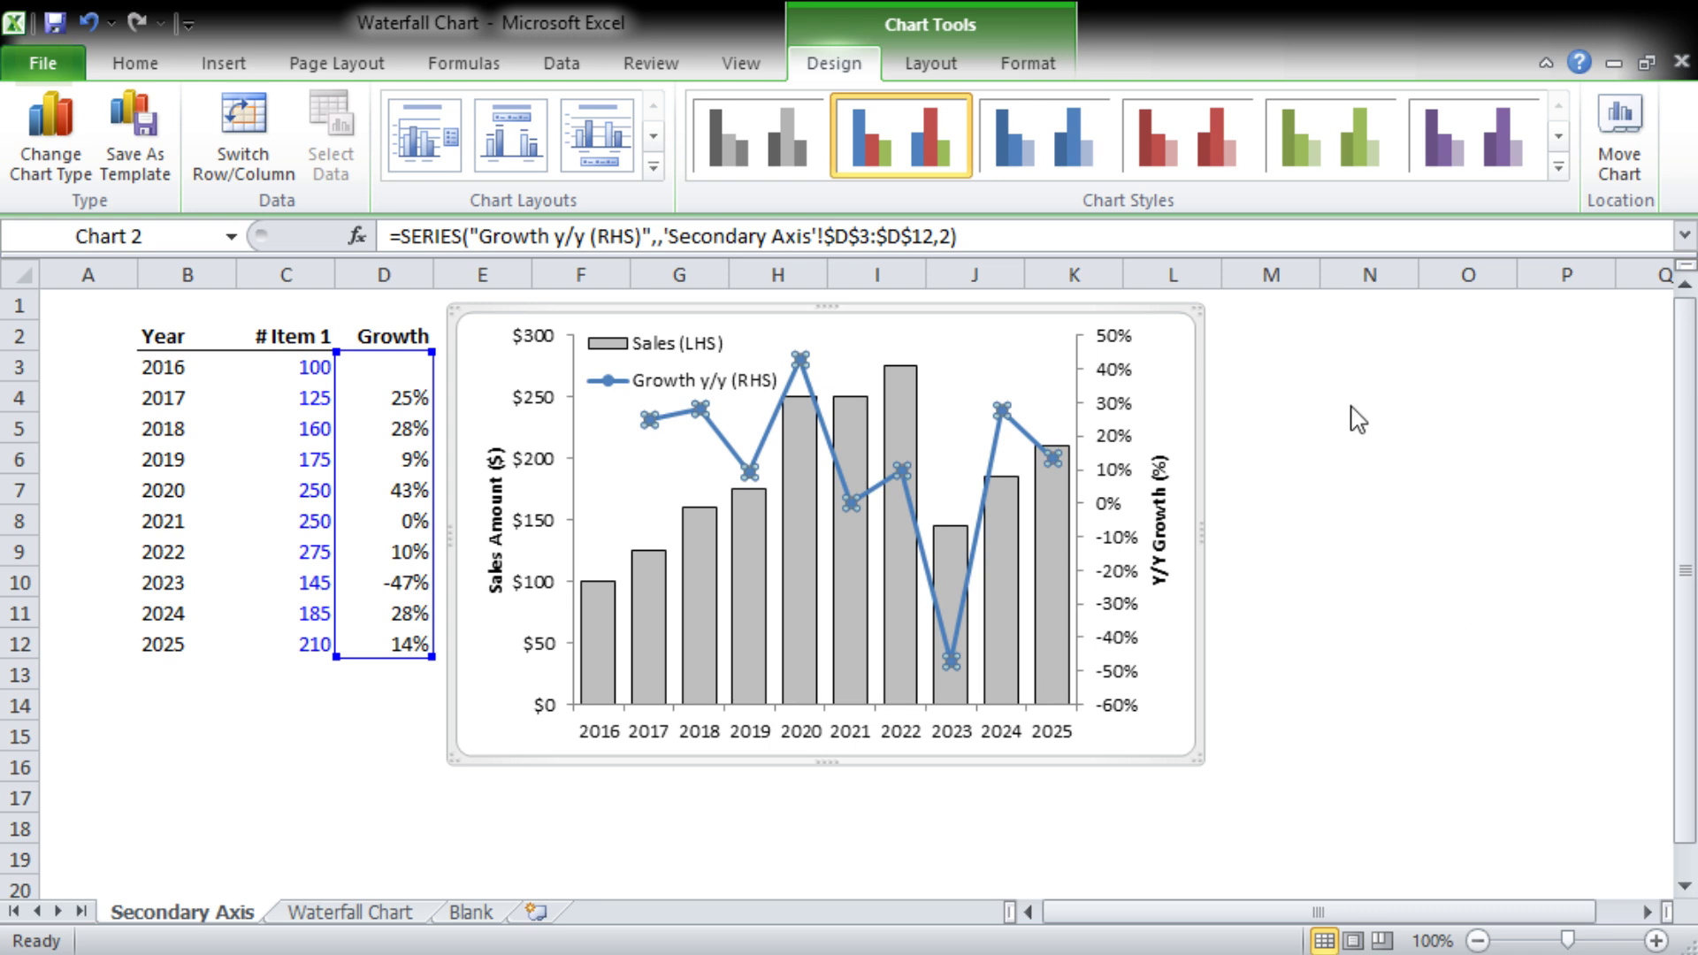
- Give the Growth y/y markers a green fill
{"action": "key", "text": "ctrl+z"}
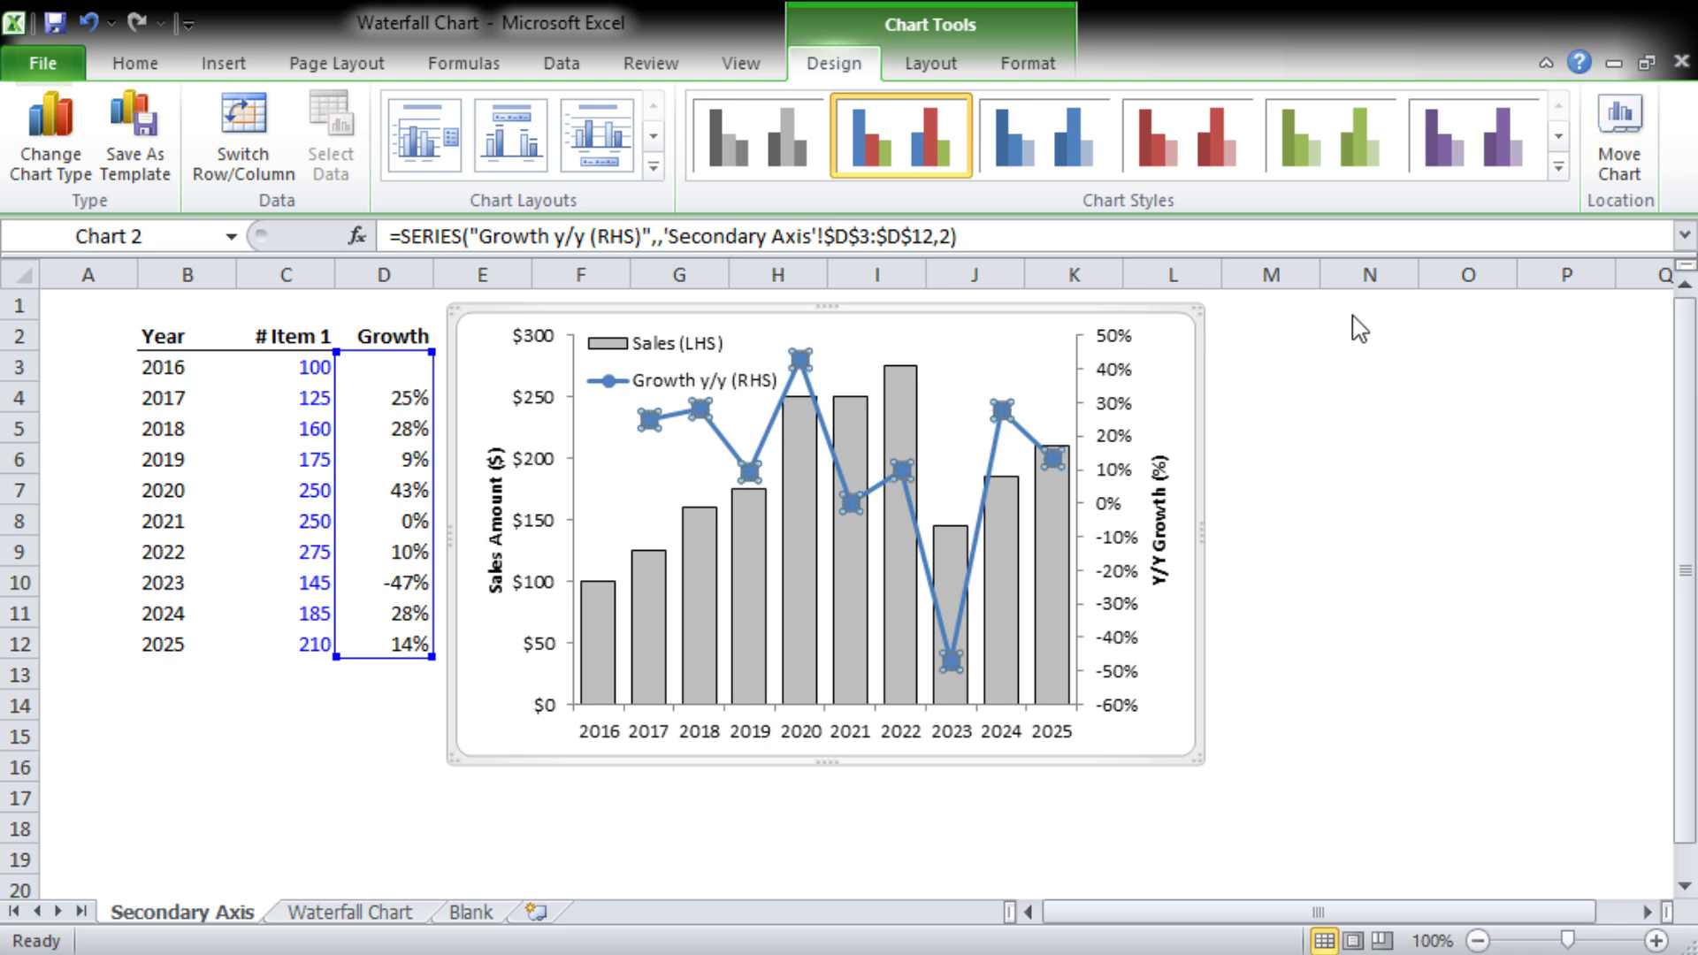
{"action": "key", "text": "ctrl+z"}
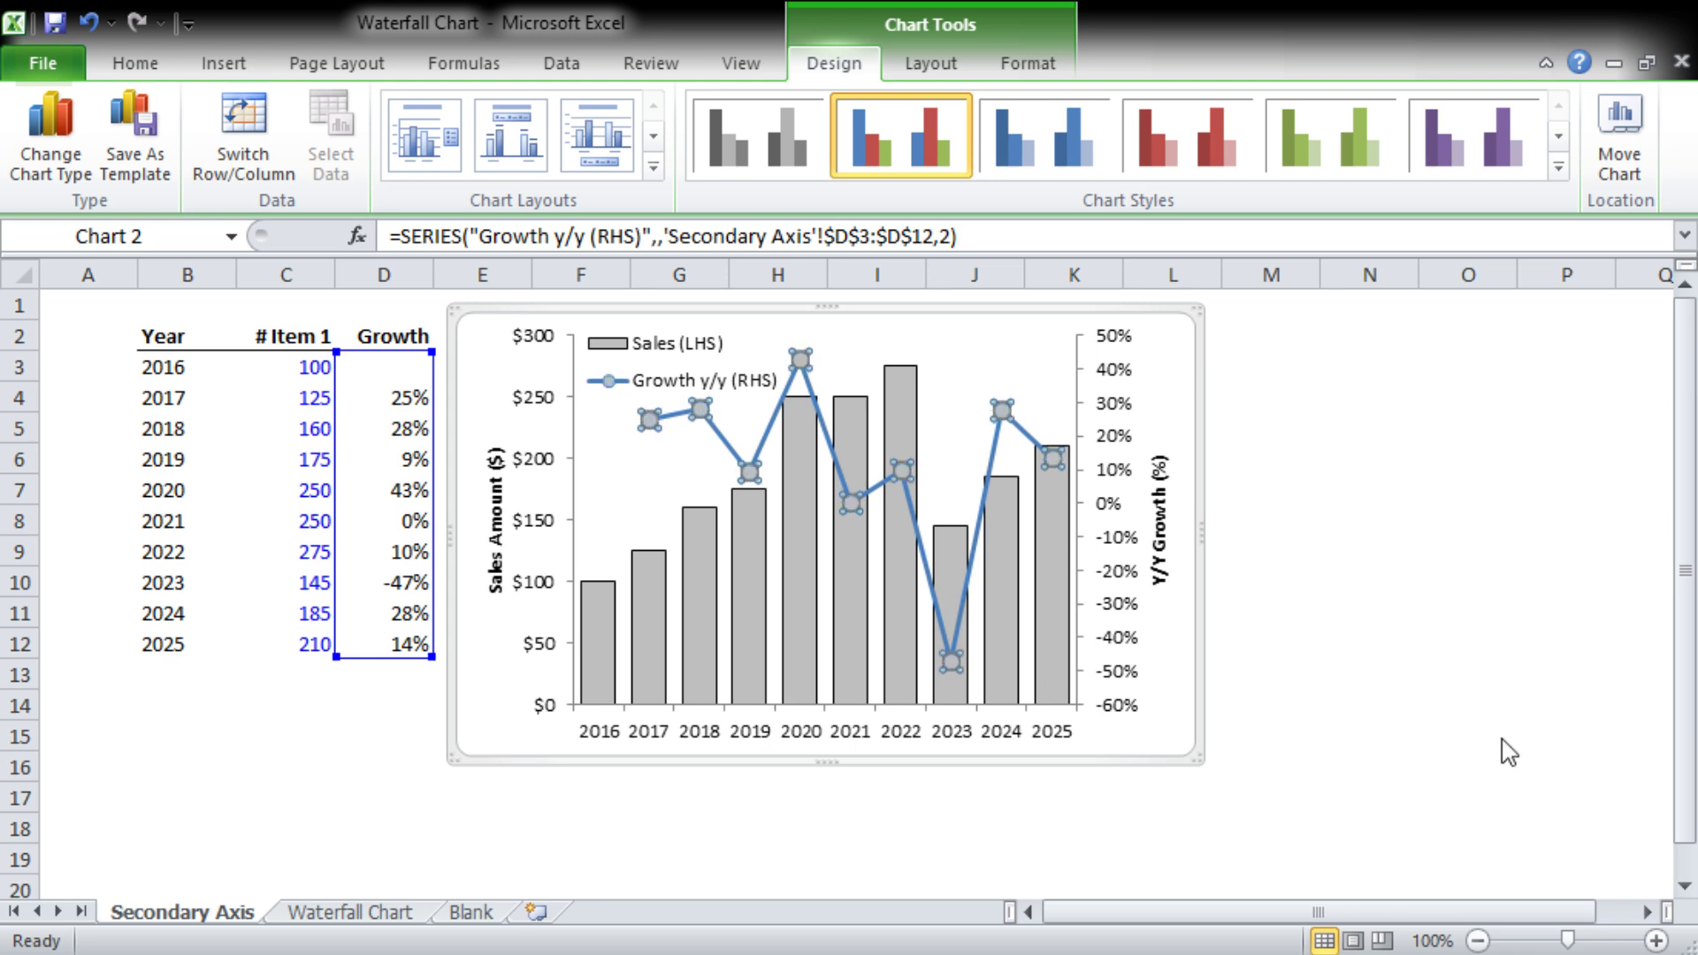
{"action": "key", "text": "ctrl+z"}
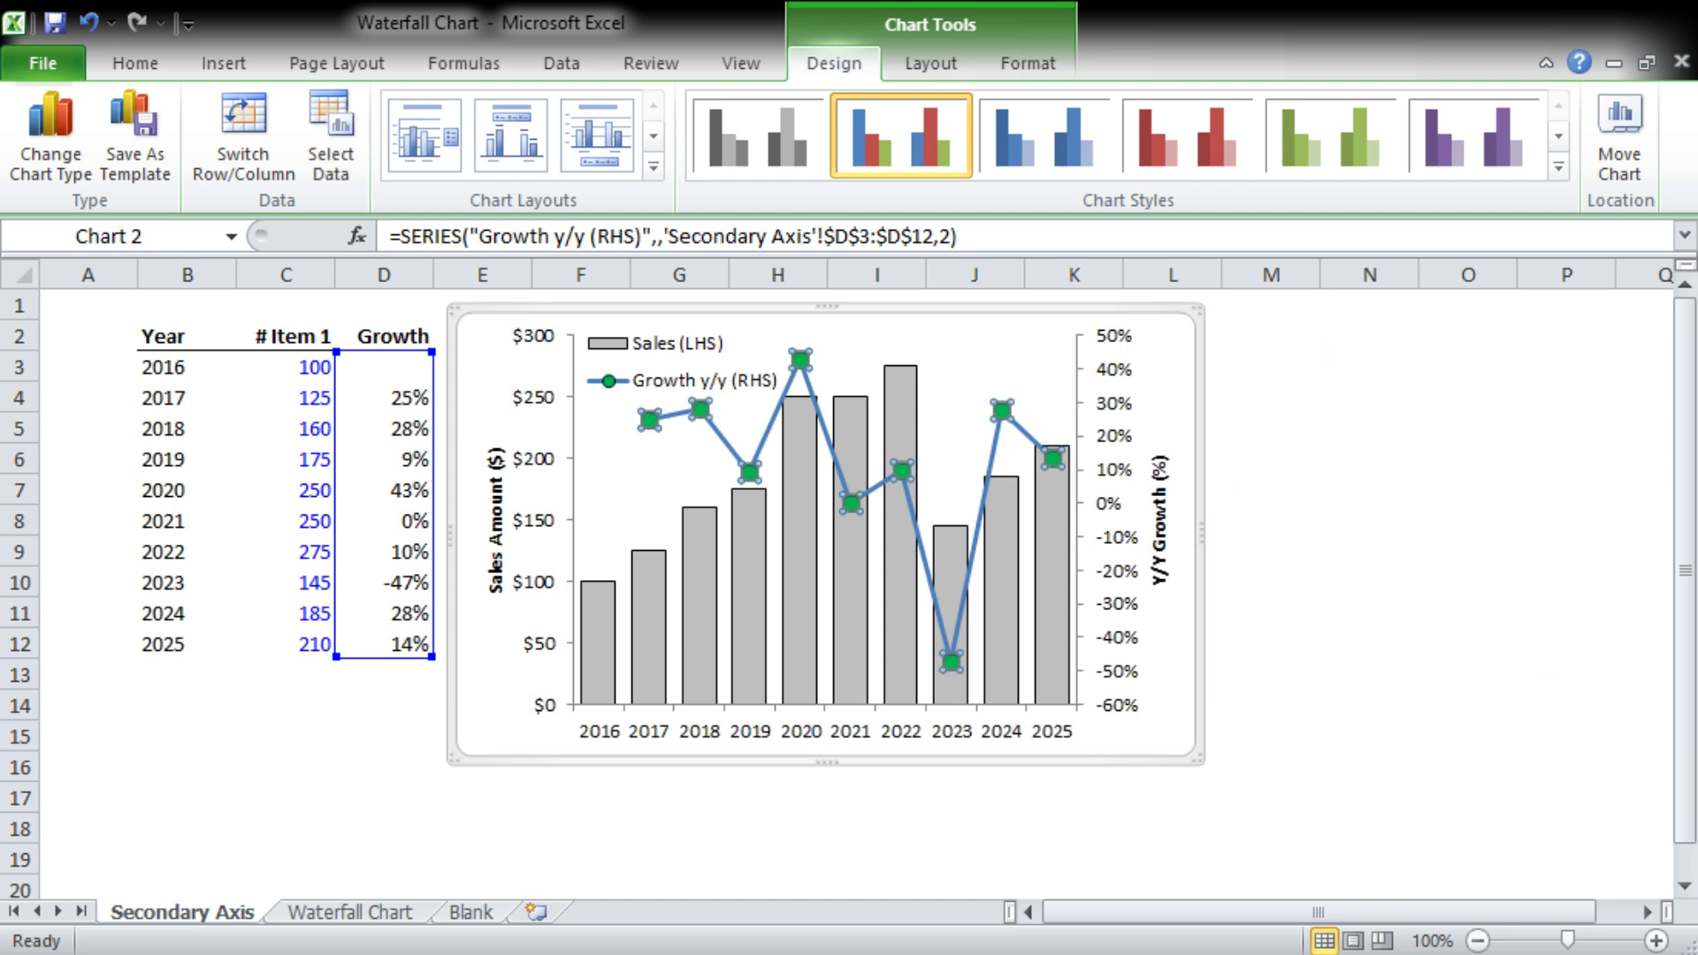
{"action": "left_click", "coordinate": [1300, 542]}
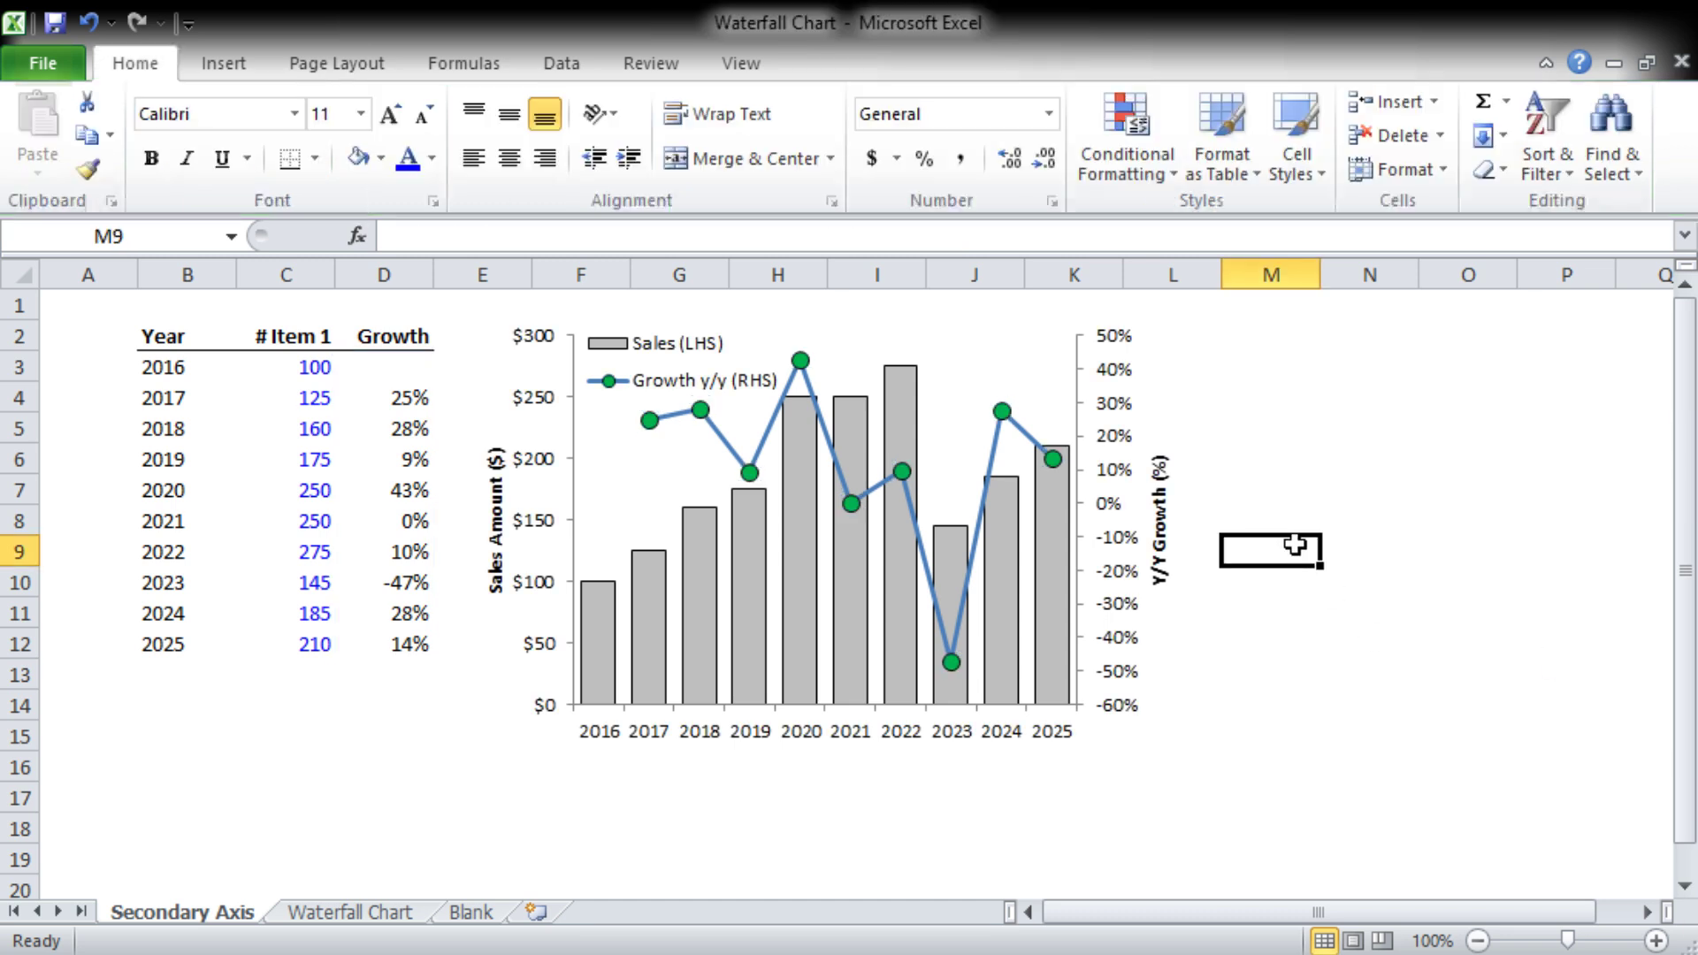
- Add bold percentage data labels below each Growth point
{"action": "left_click", "coordinate": [650, 423]}
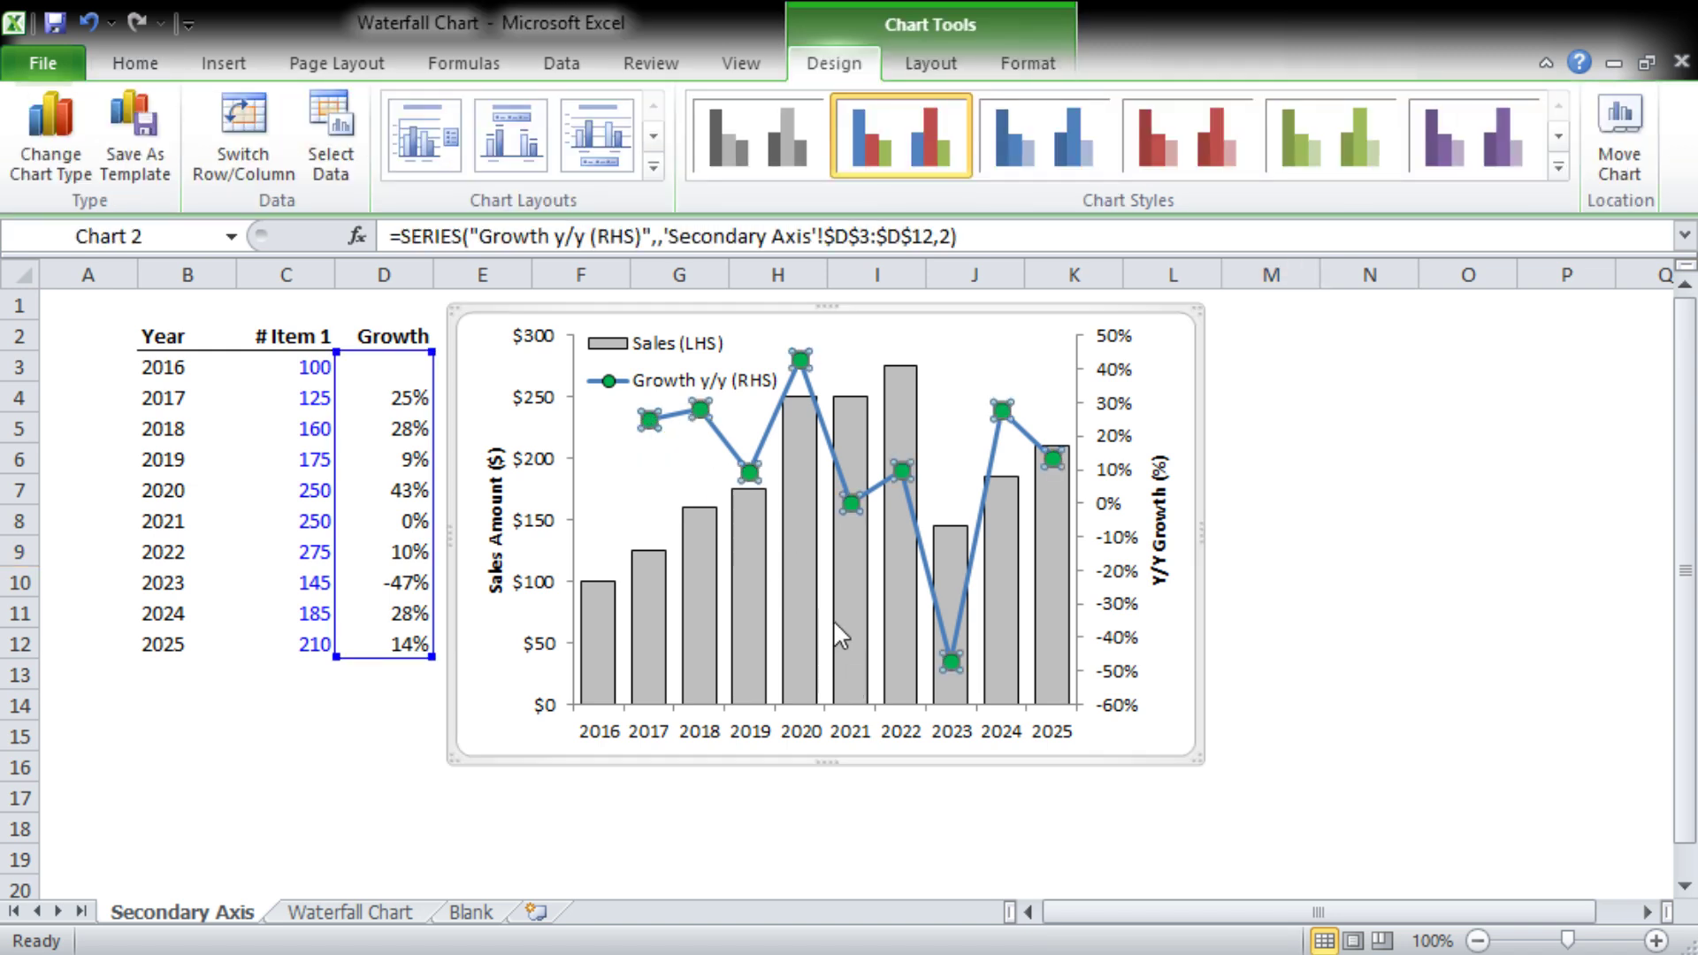
{"action": "left_click", "coordinate": [681, 424]}
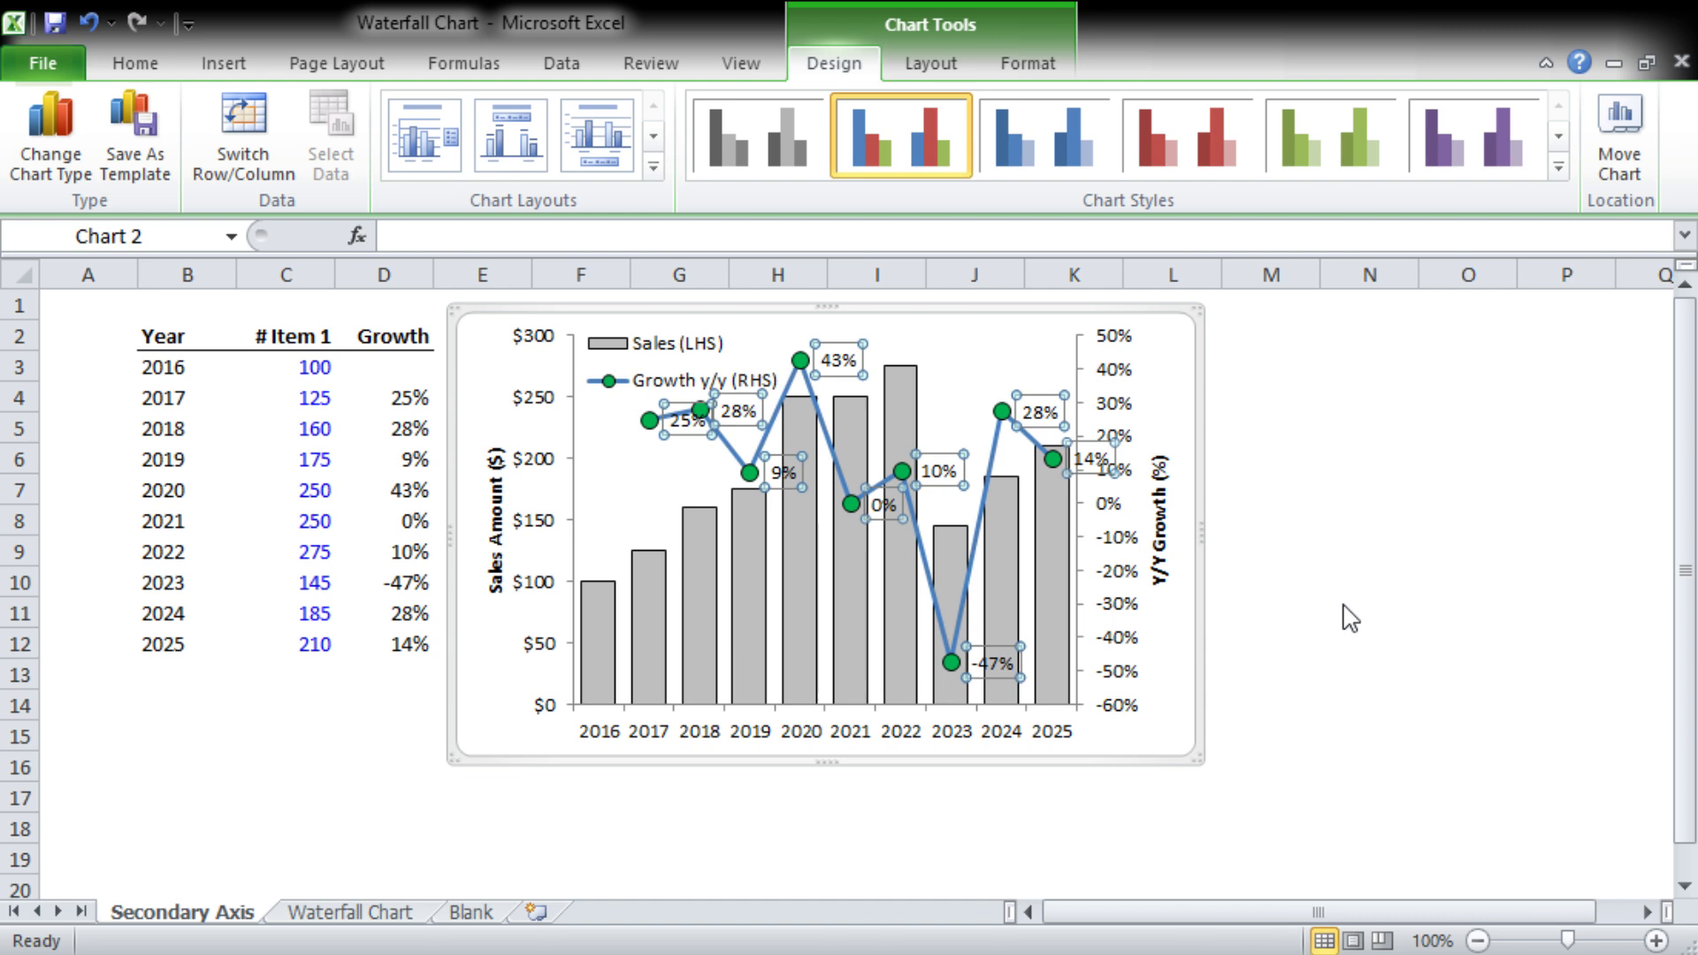
{"action": "key", "text": "ctrl+z"}
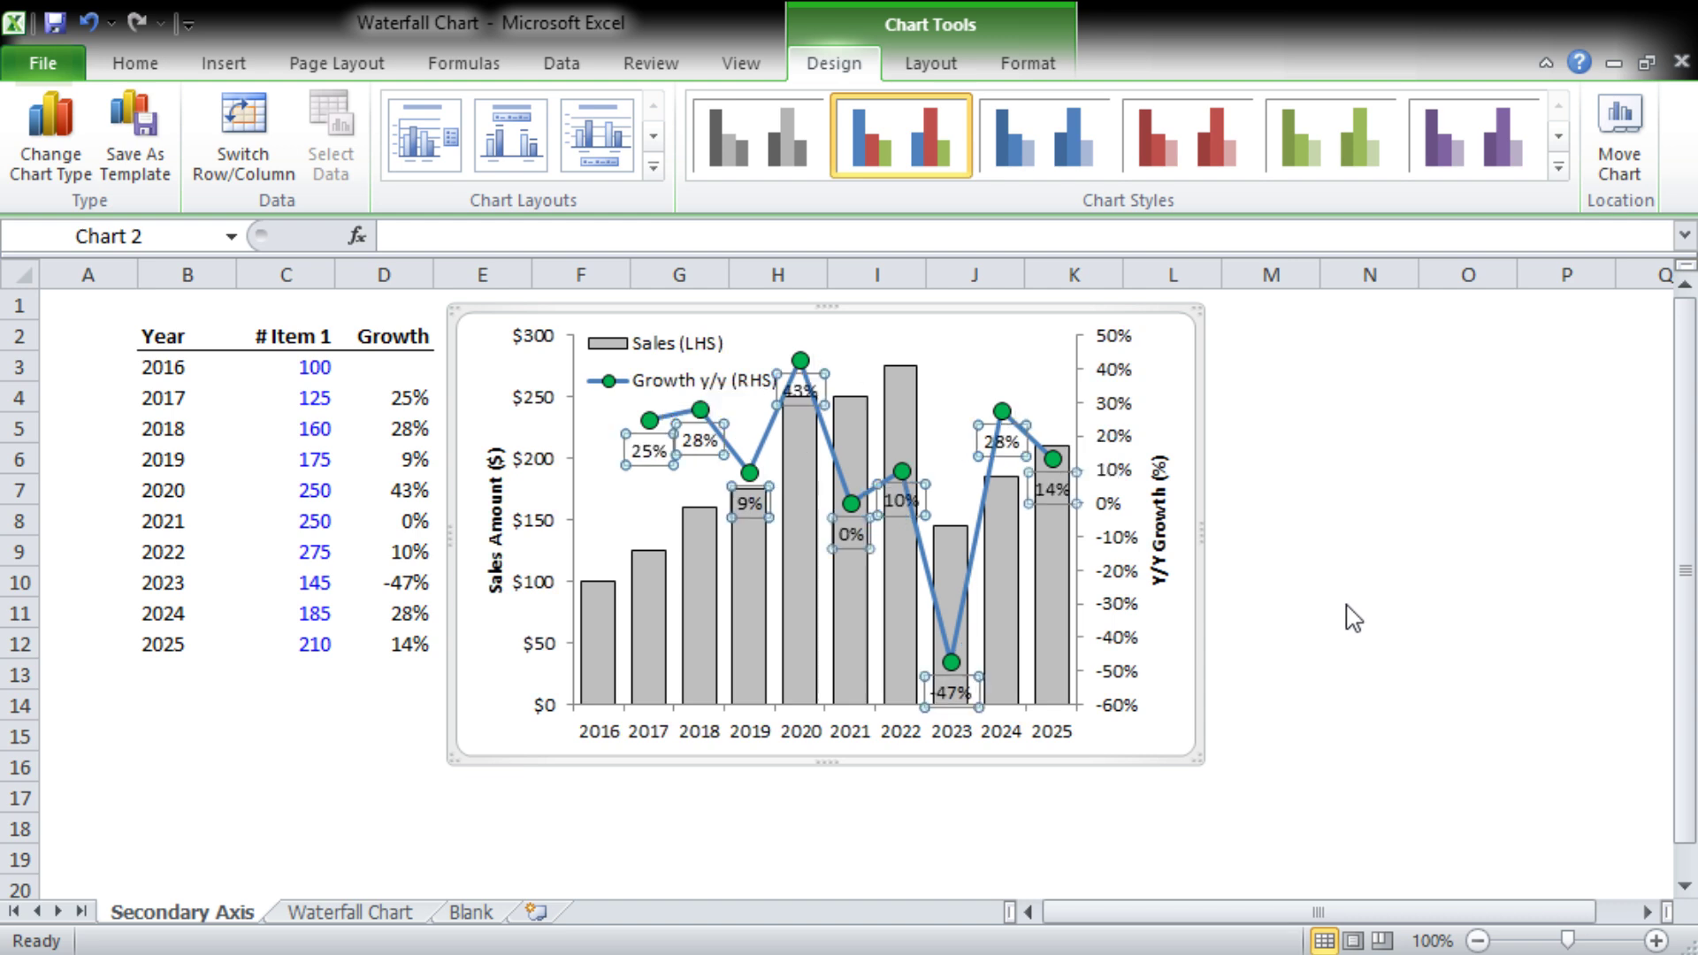
{"action": "key", "text": "ctrl+z"}
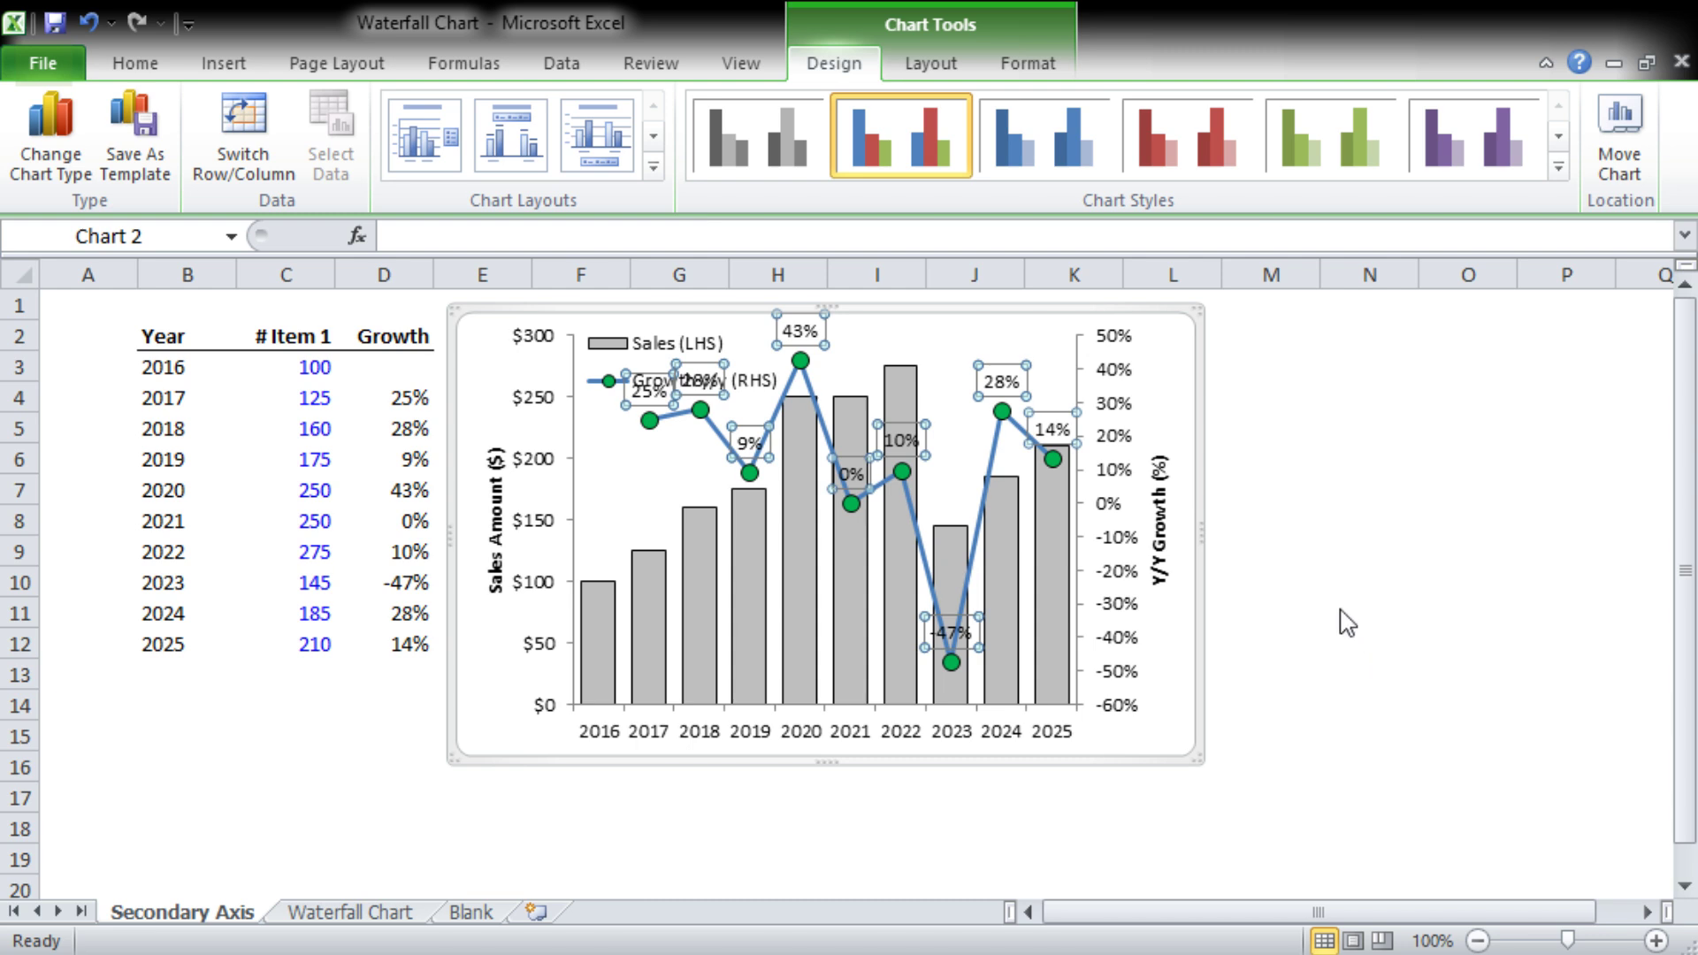
{"action": "key", "text": "ctrl+y"}
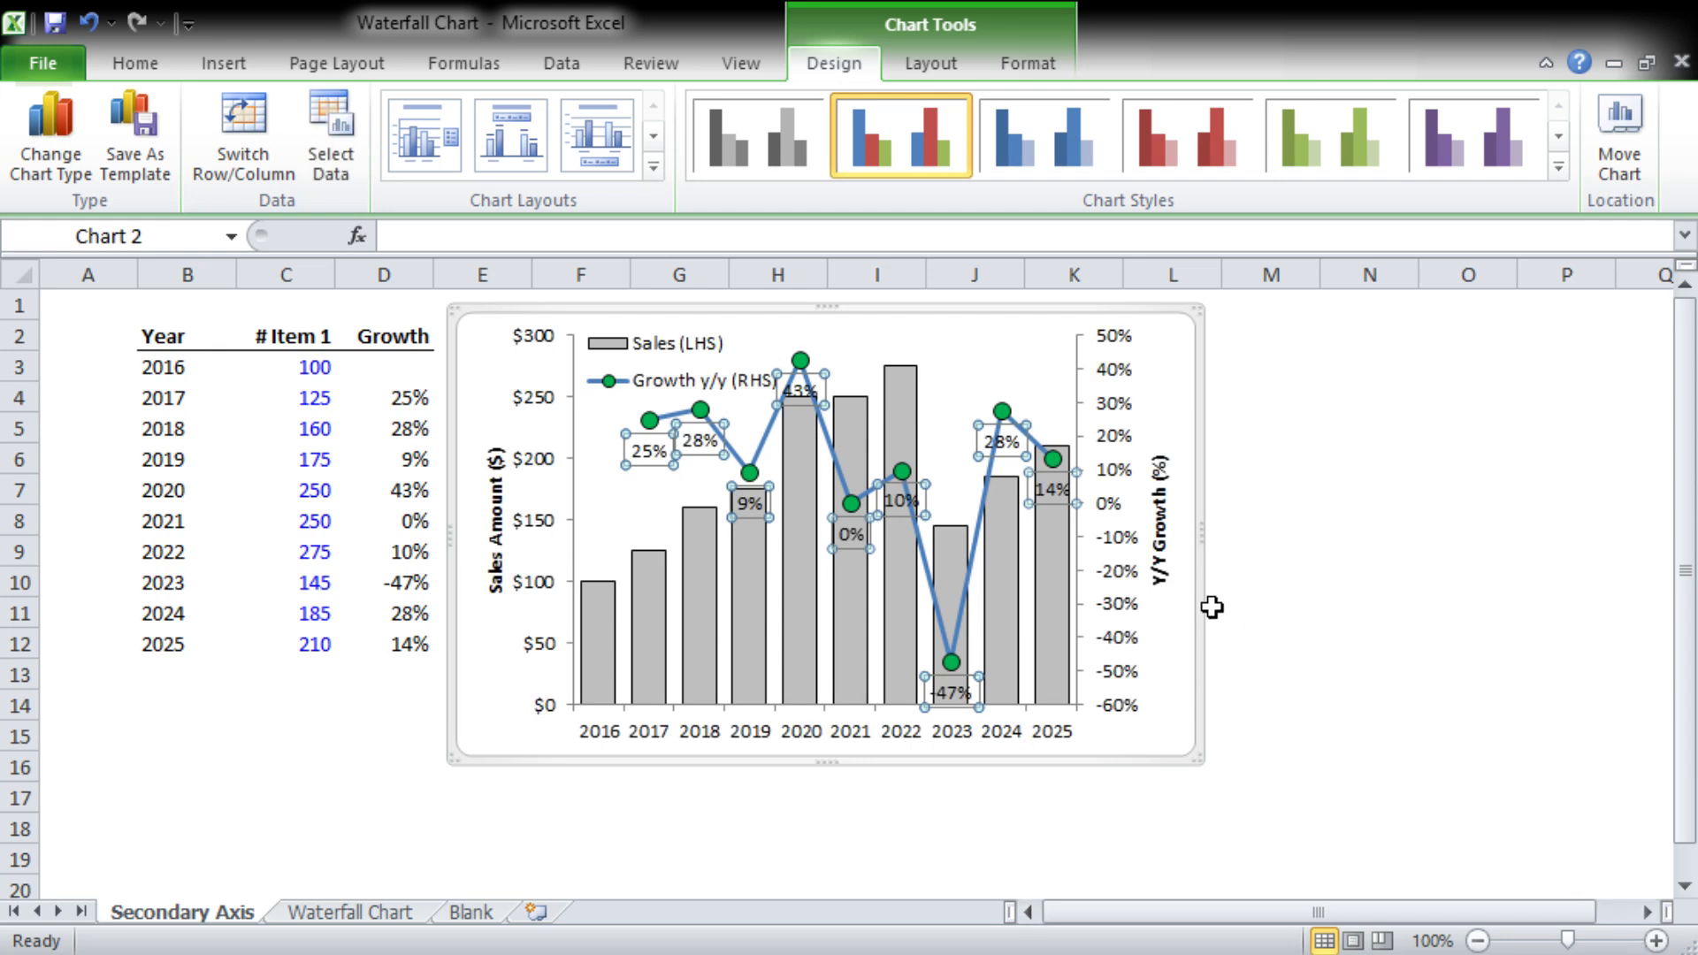
{"action": "key", "text": "ctrl+y"}
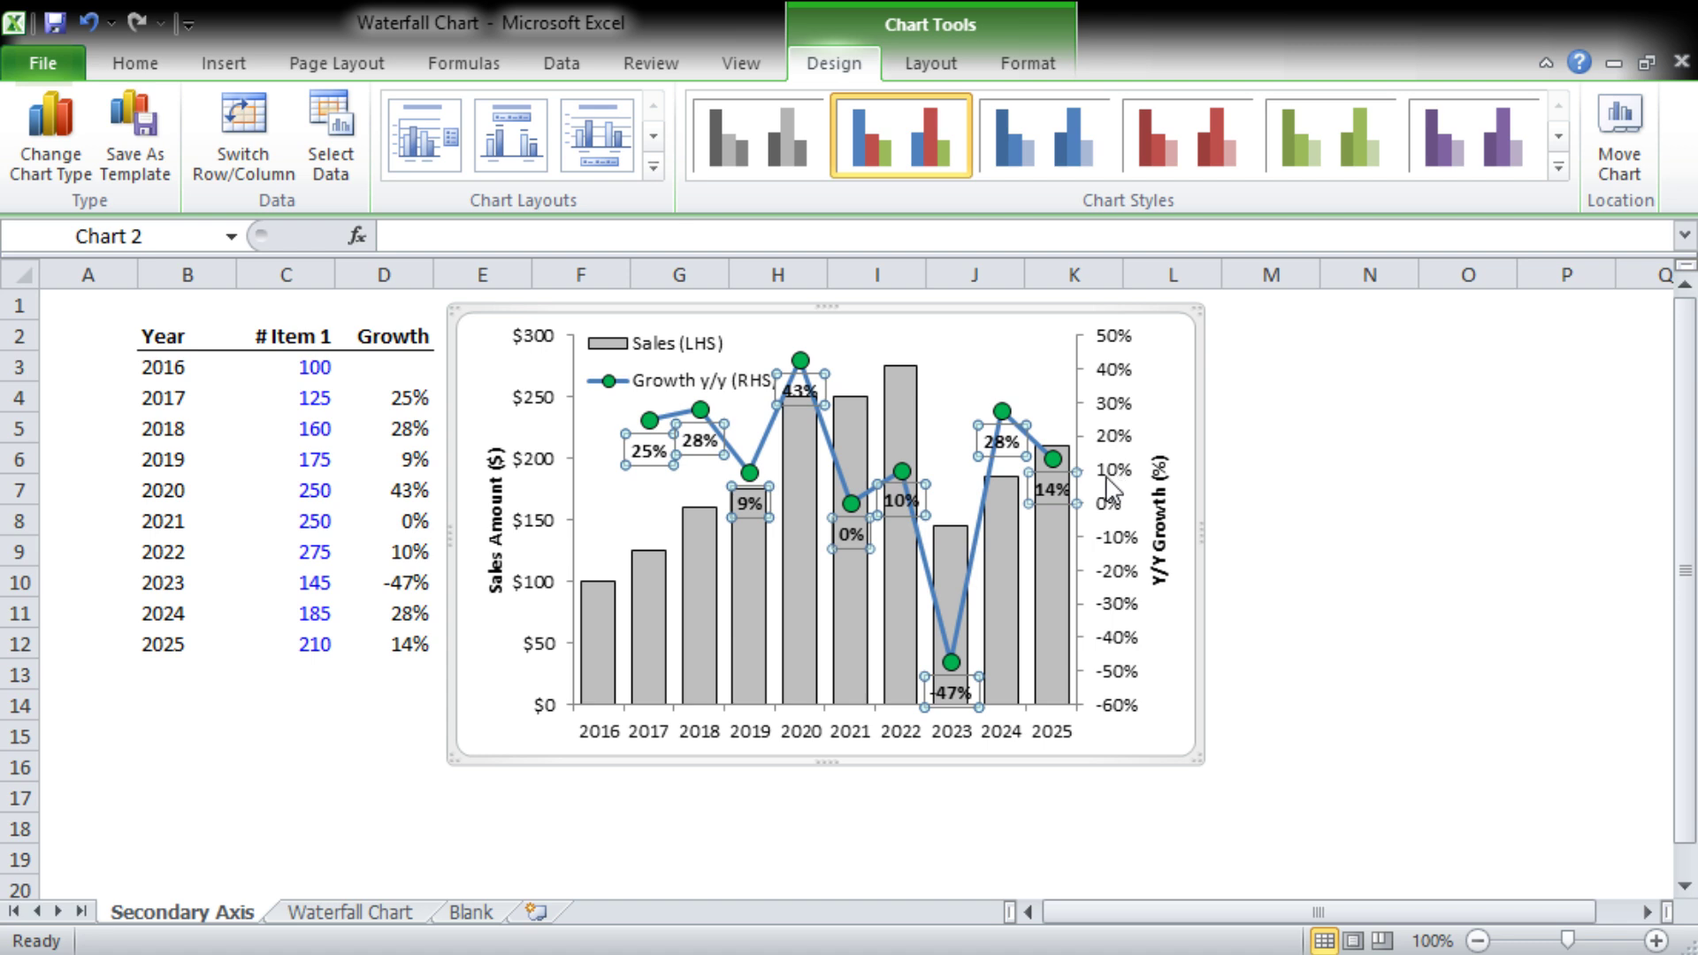
- Set the Growth series line to No line and nudge the legend slightly higher
{"action": "left_click", "coordinate": [839, 464]}
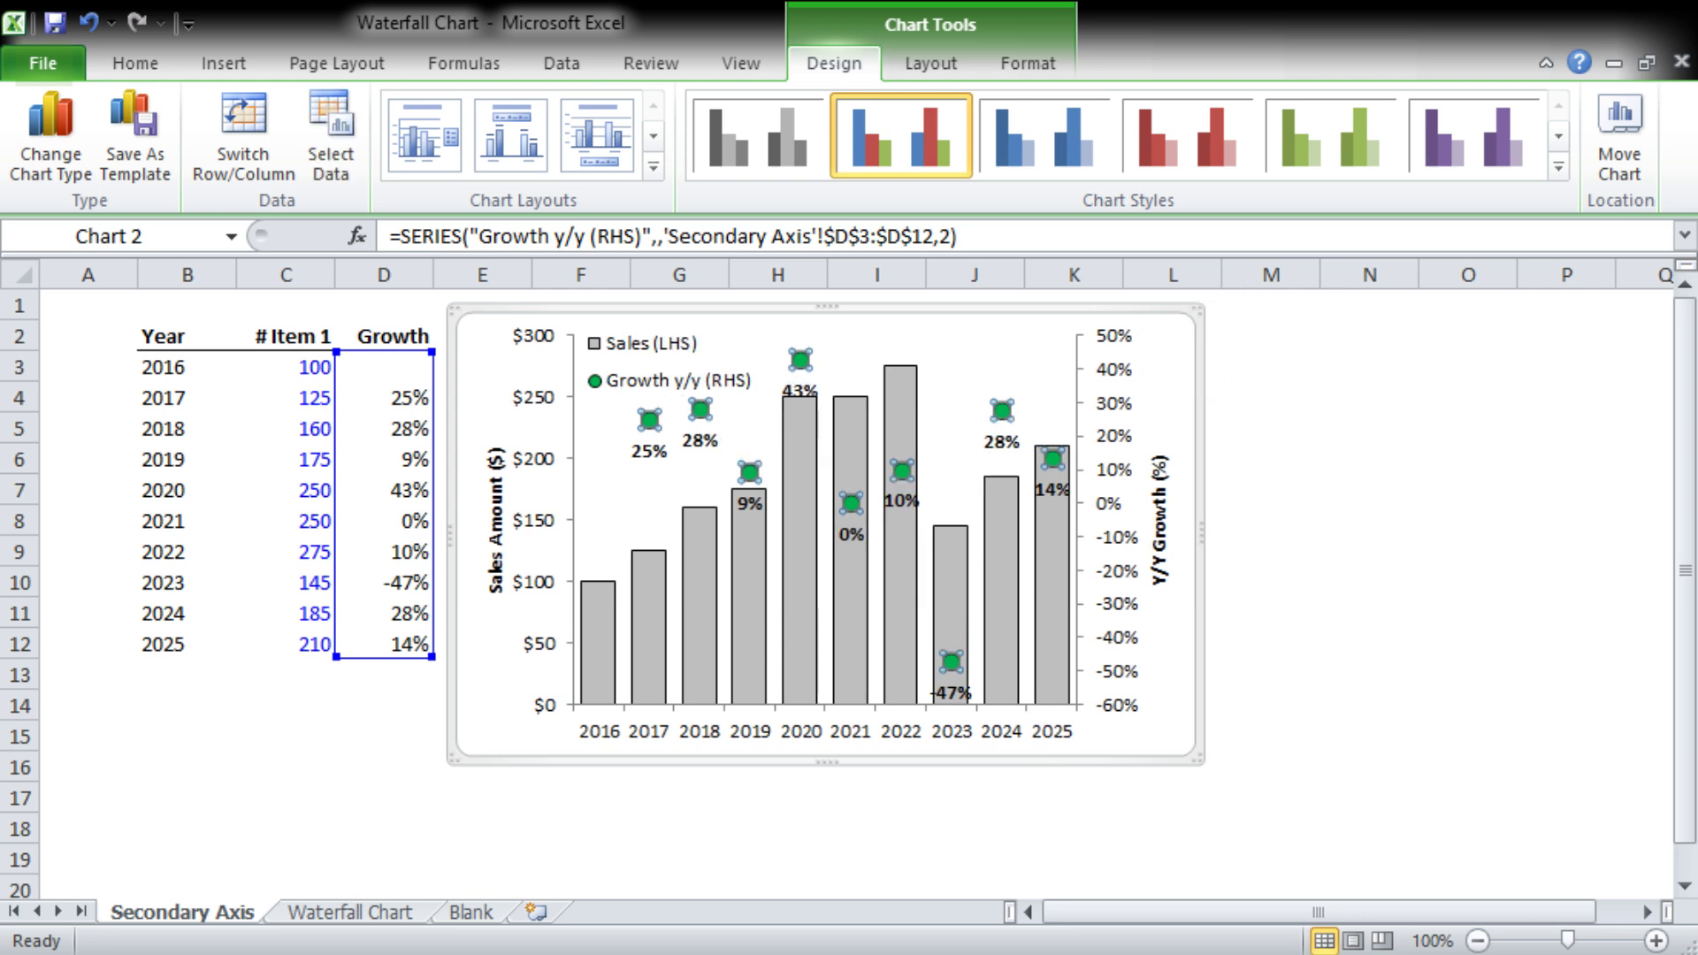
{"action": "left_click", "coordinate": [1399, 519]}
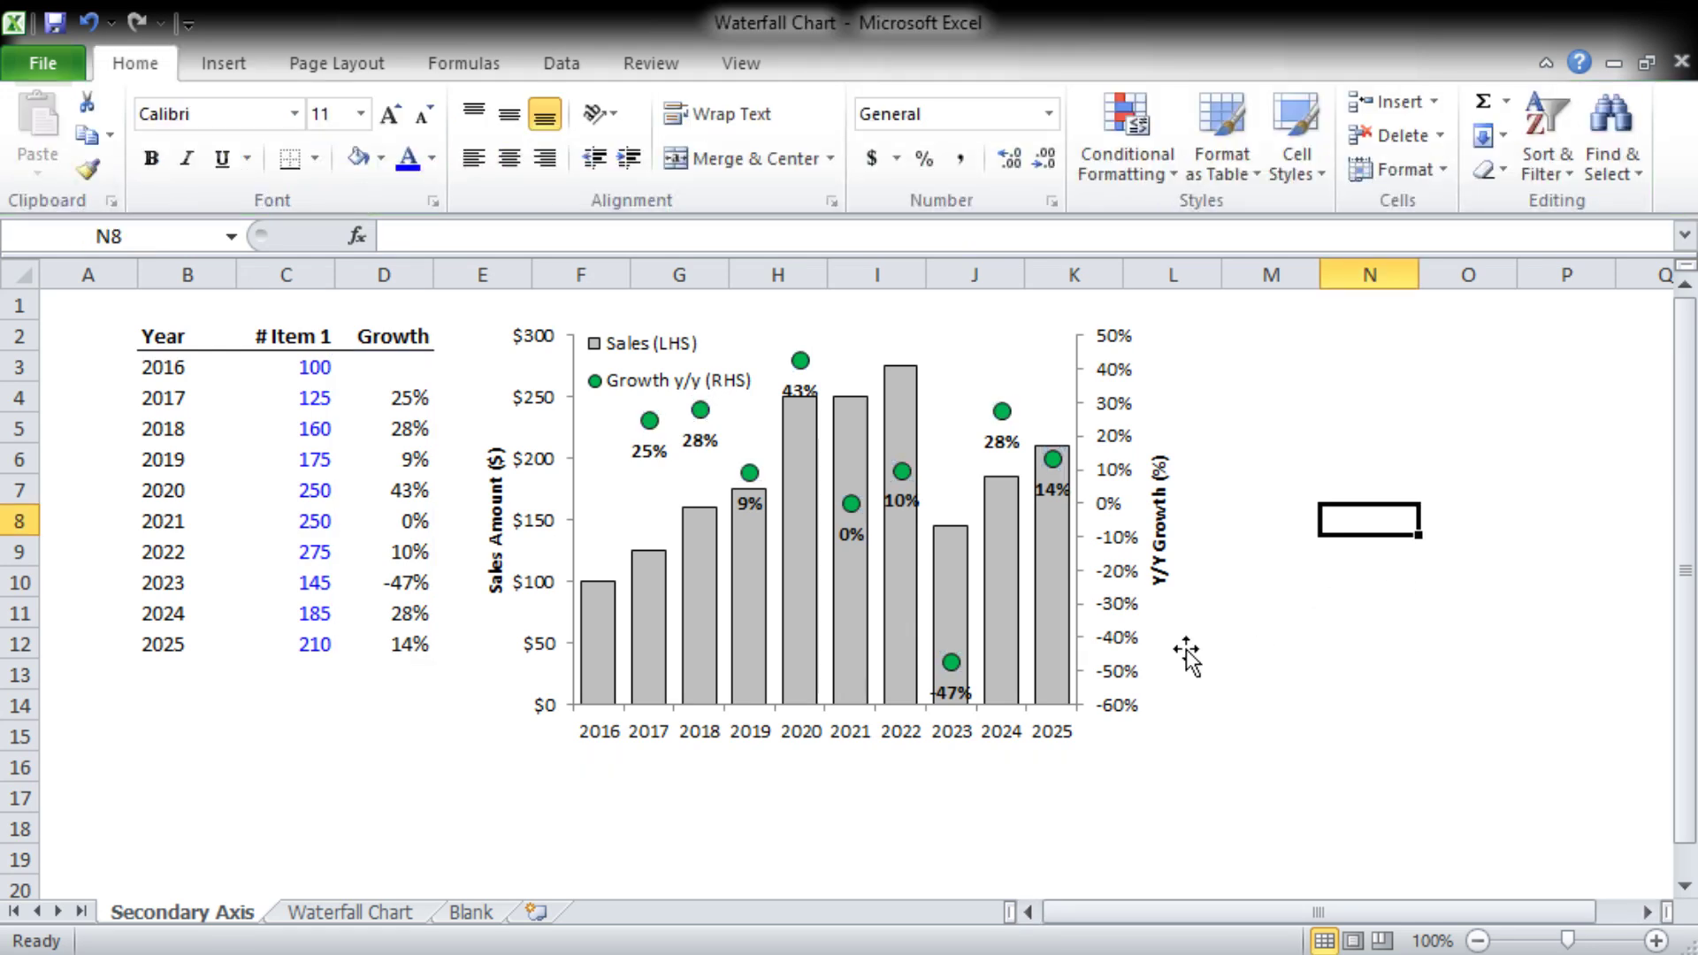
{"action": "left_click", "coordinate": [708, 387]}
{"action": "left_click_drag", "start_coordinate": [669, 398], "coordinate": [670, 382]}
{"action": "left_click", "coordinate": [1263, 405]}
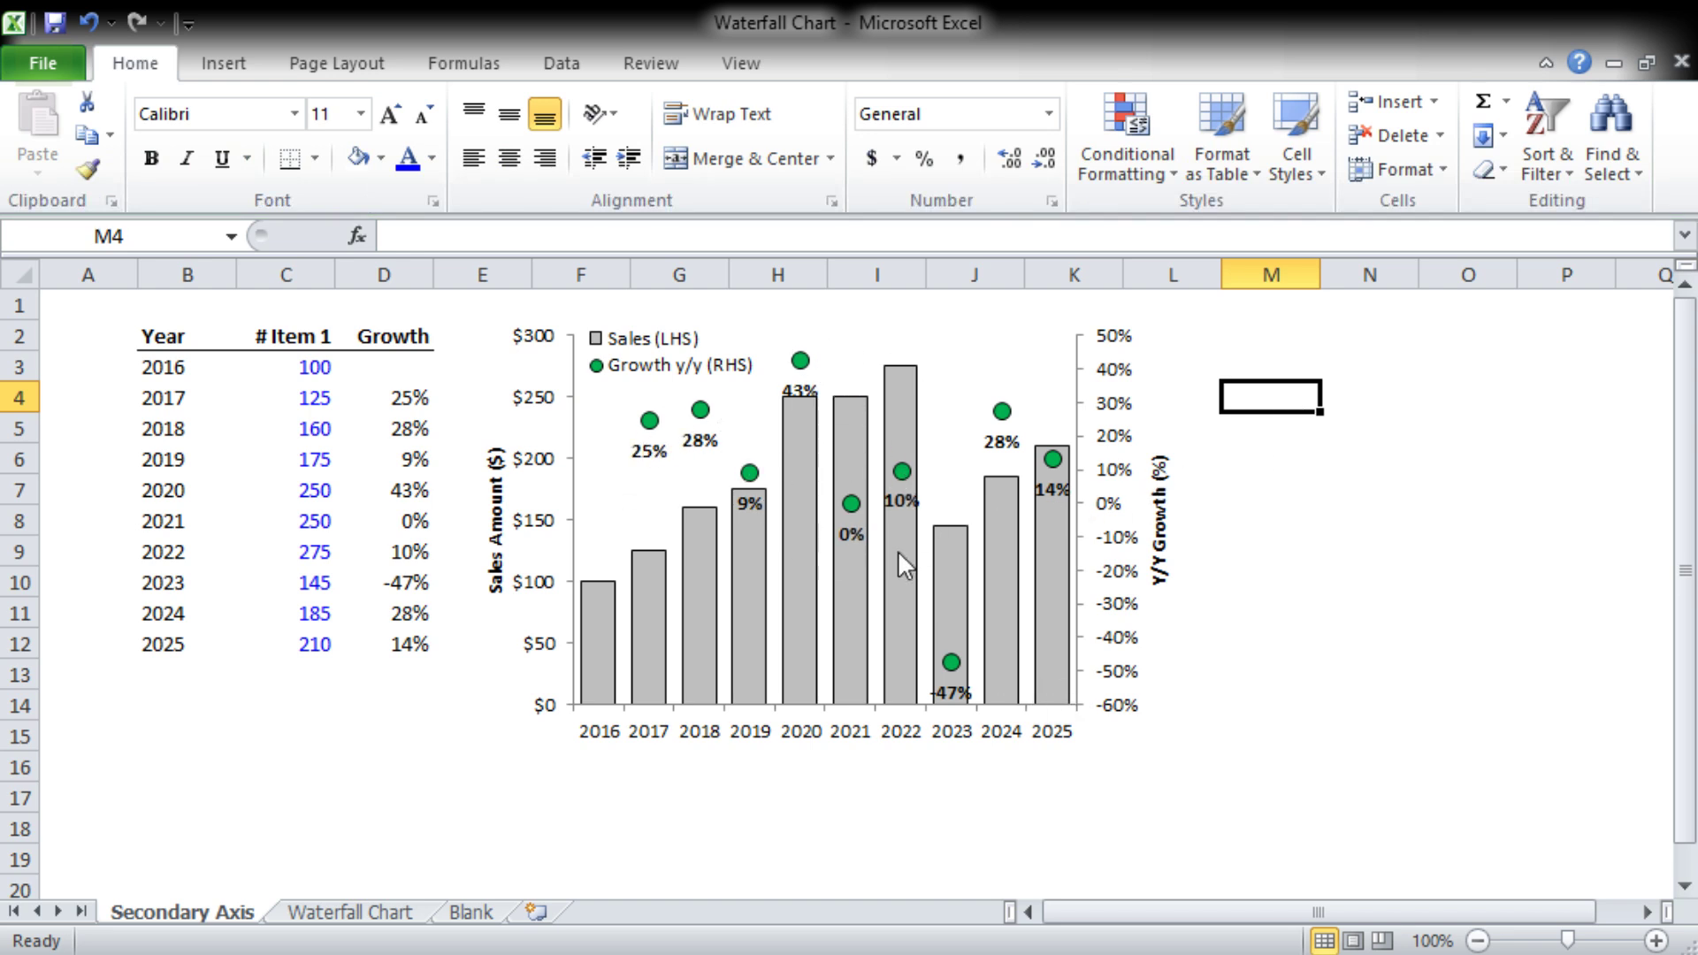
{"action": "left_click", "coordinate": [597, 674]}
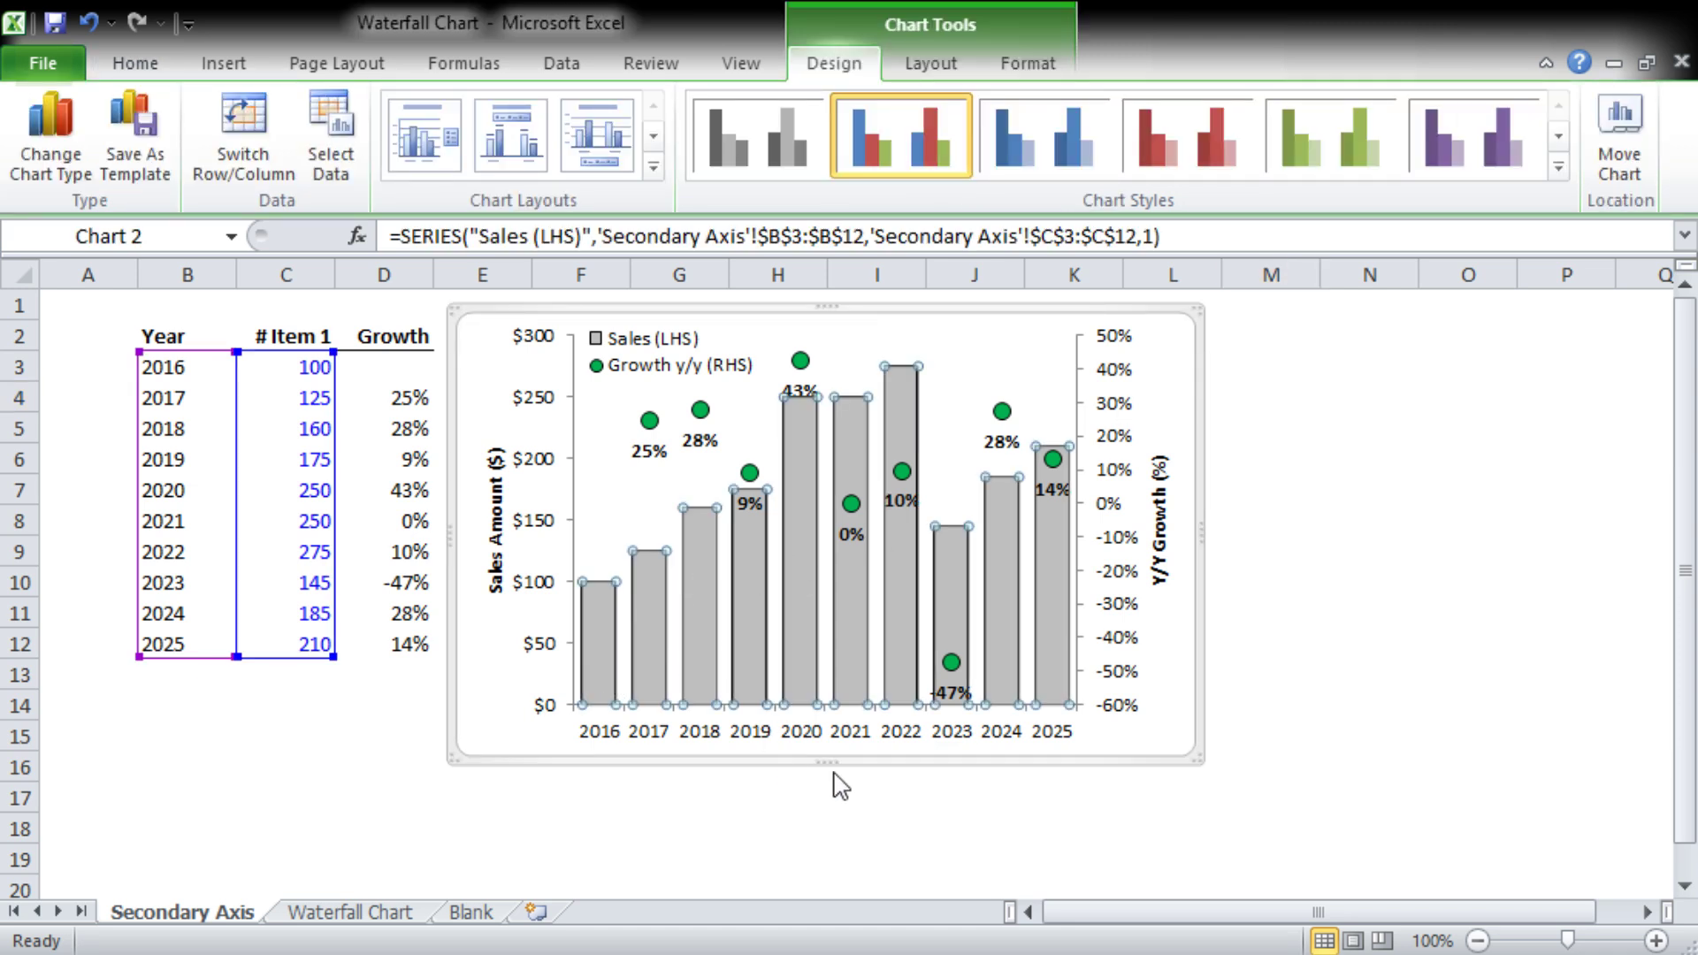
- Add currency data labels to the Sales columns, then delete them again
{"action": "left_click", "coordinate": [591, 553]}
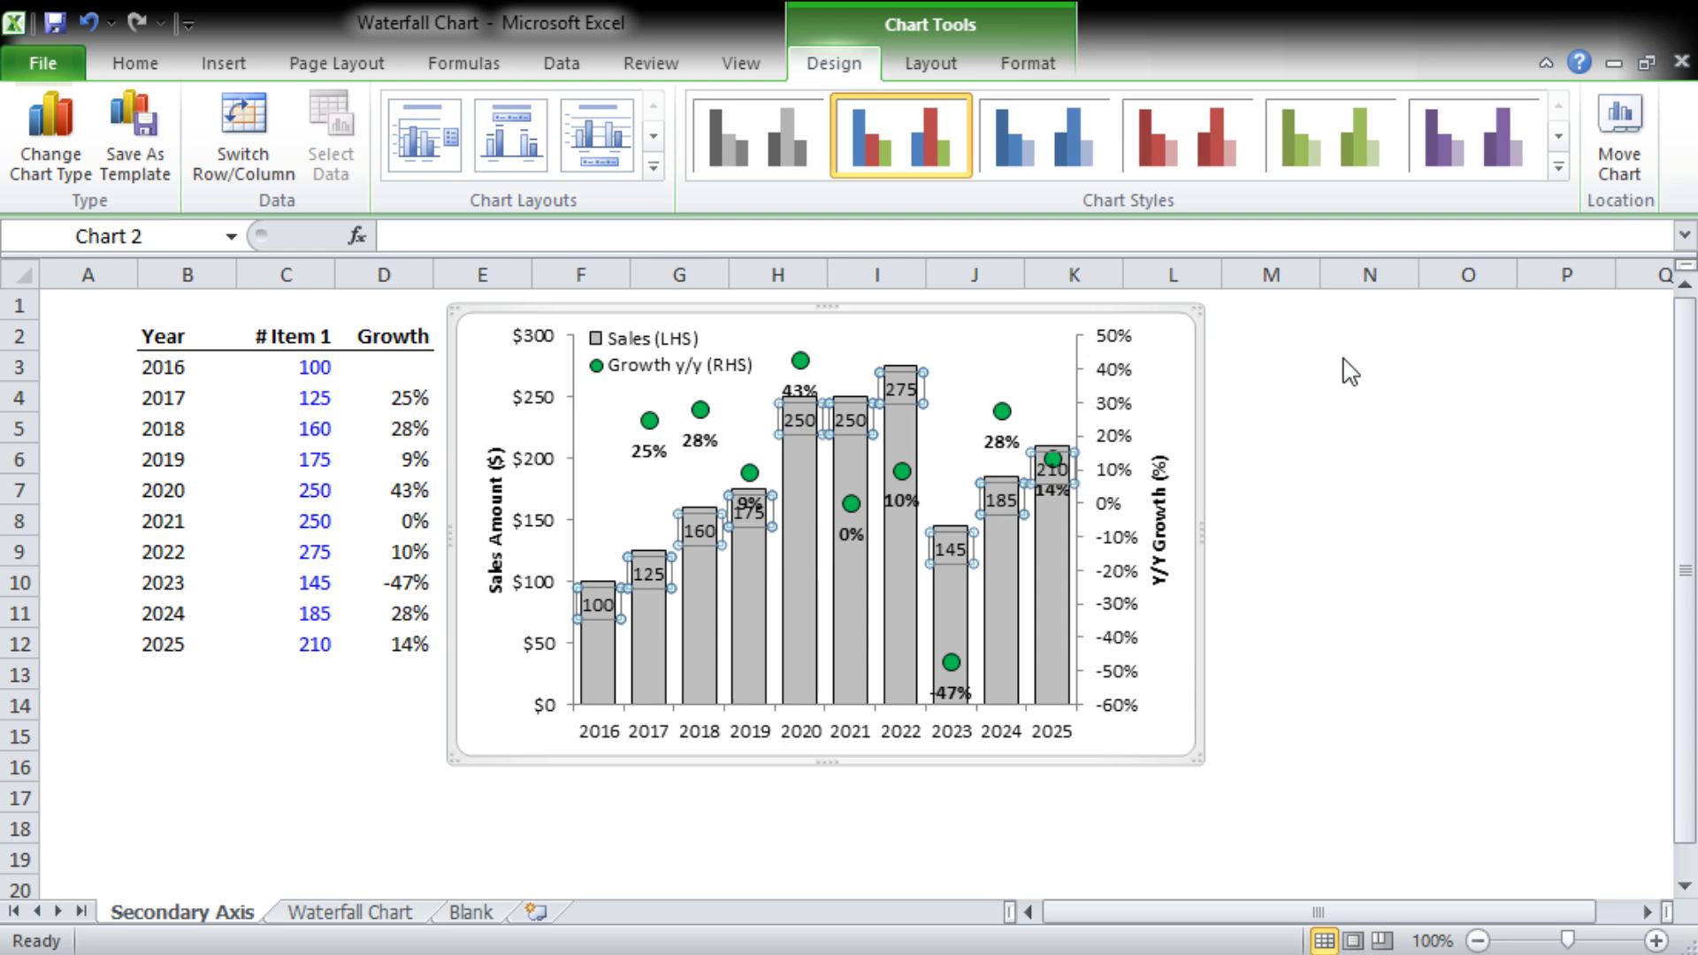
{"action": "key", "text": "ctrl+shift+4"}
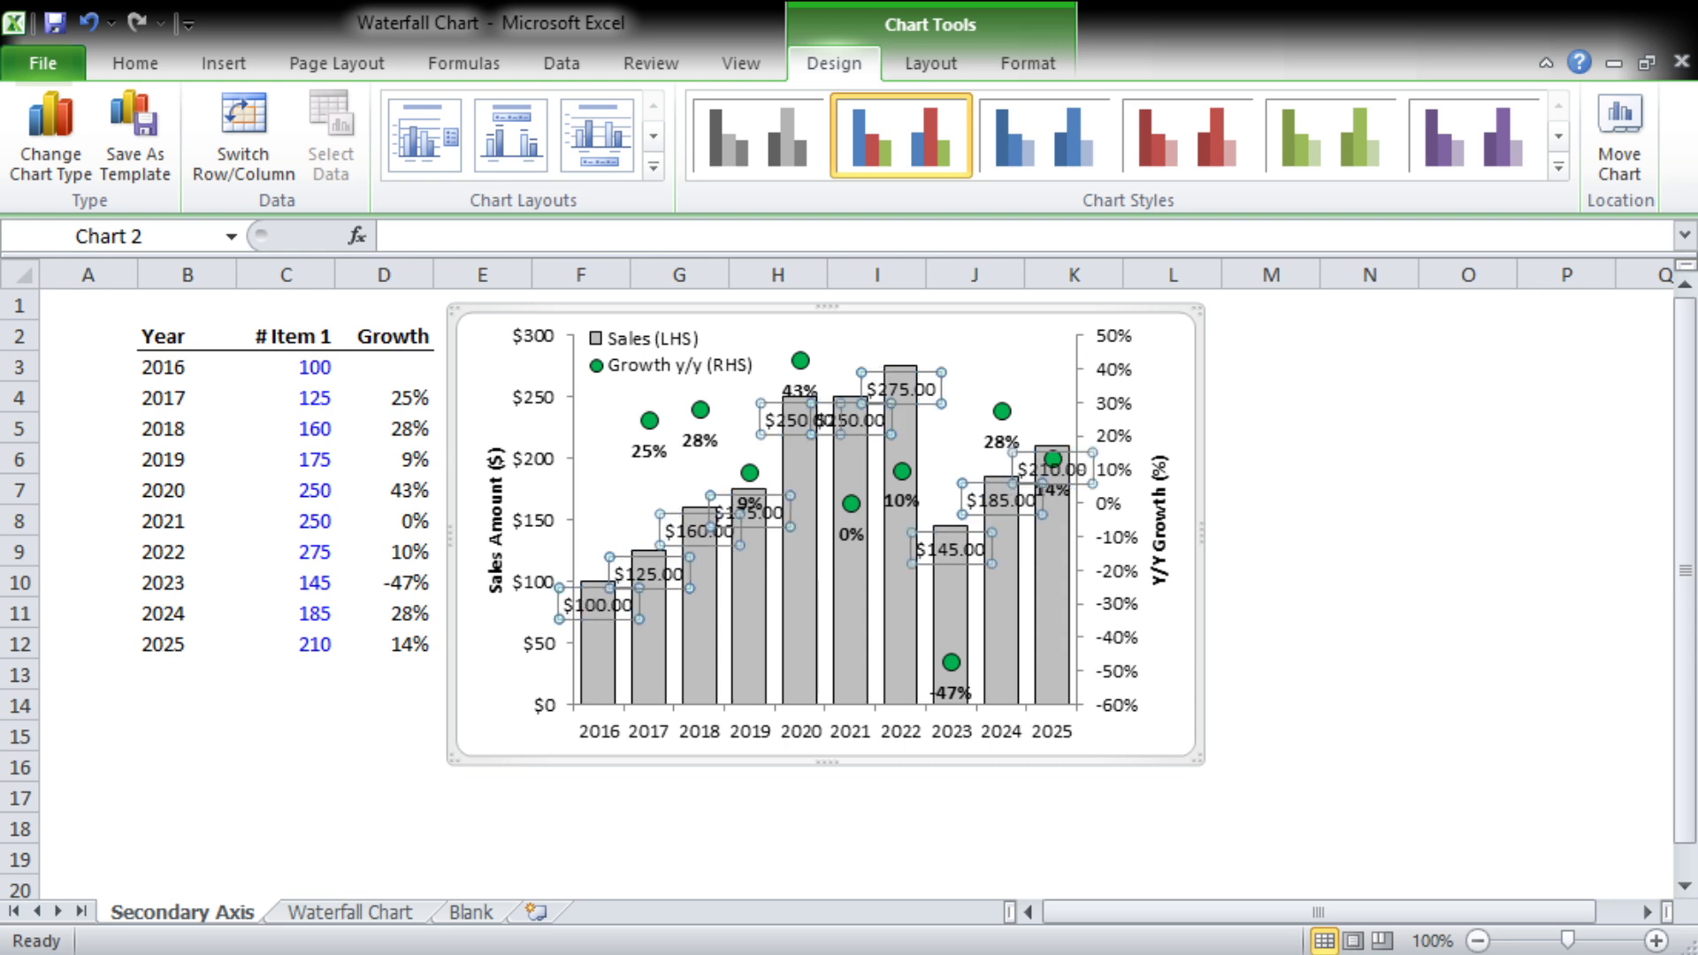
{"action": "left_click", "coordinate": [1323, 574]}
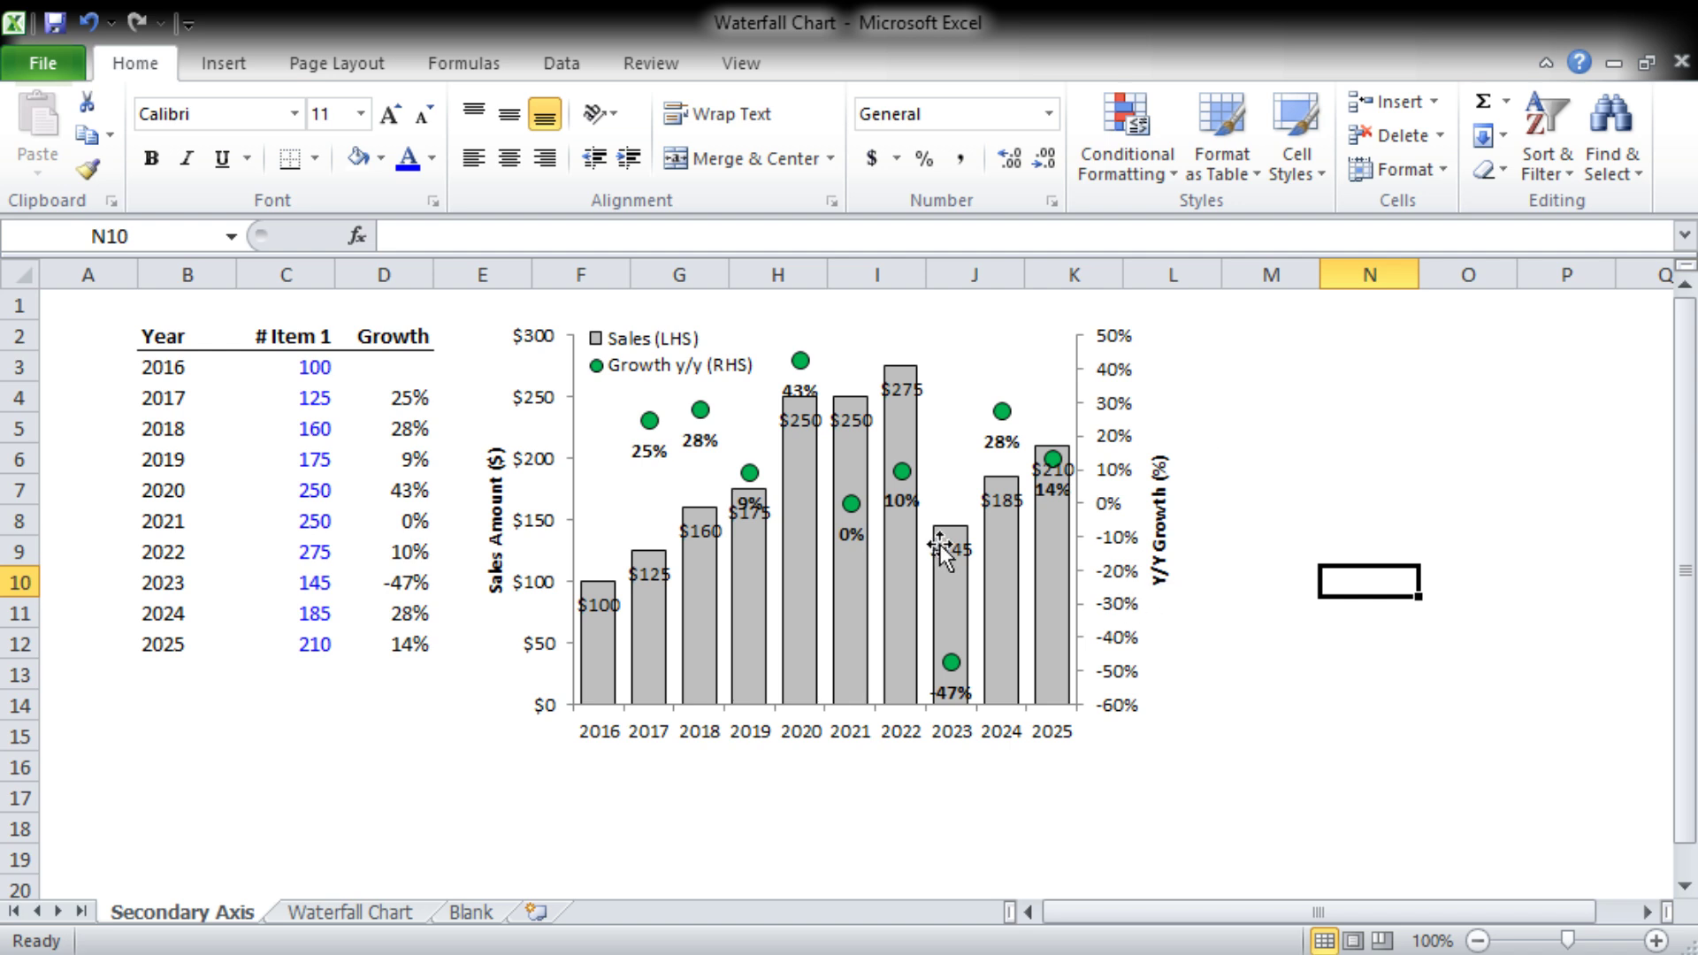
{"action": "left_click", "coordinate": [603, 614]}
{"action": "key", "text": "Delete"}
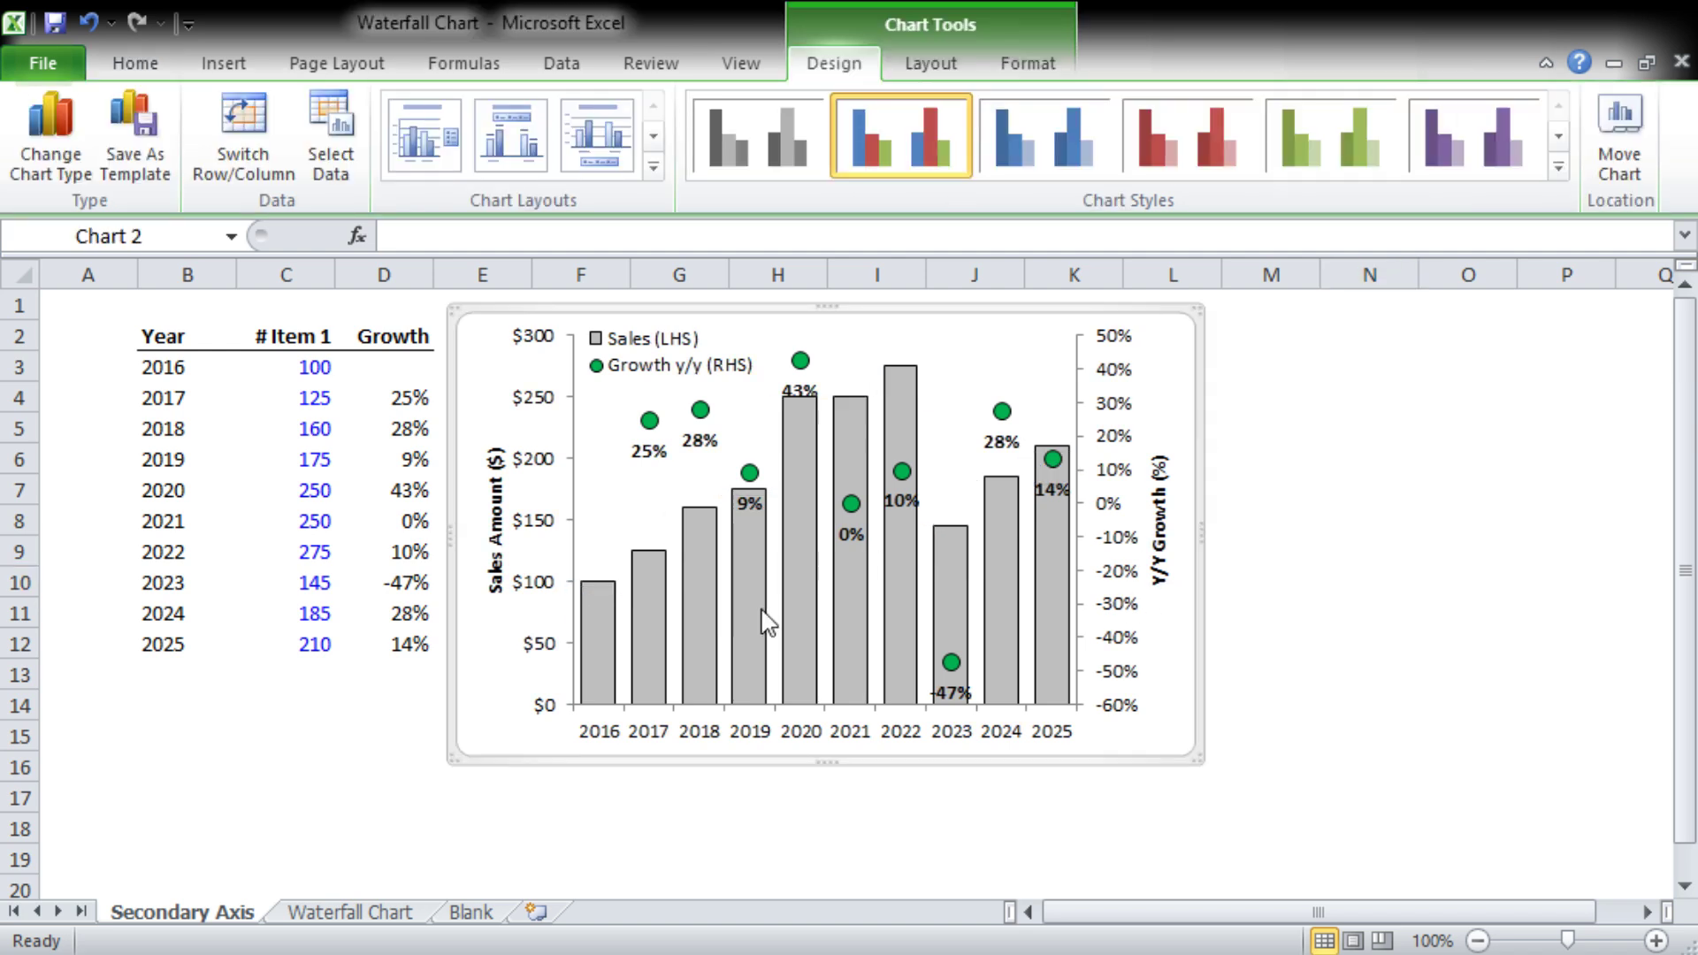
{"action": "left_click", "coordinate": [1353, 428]}
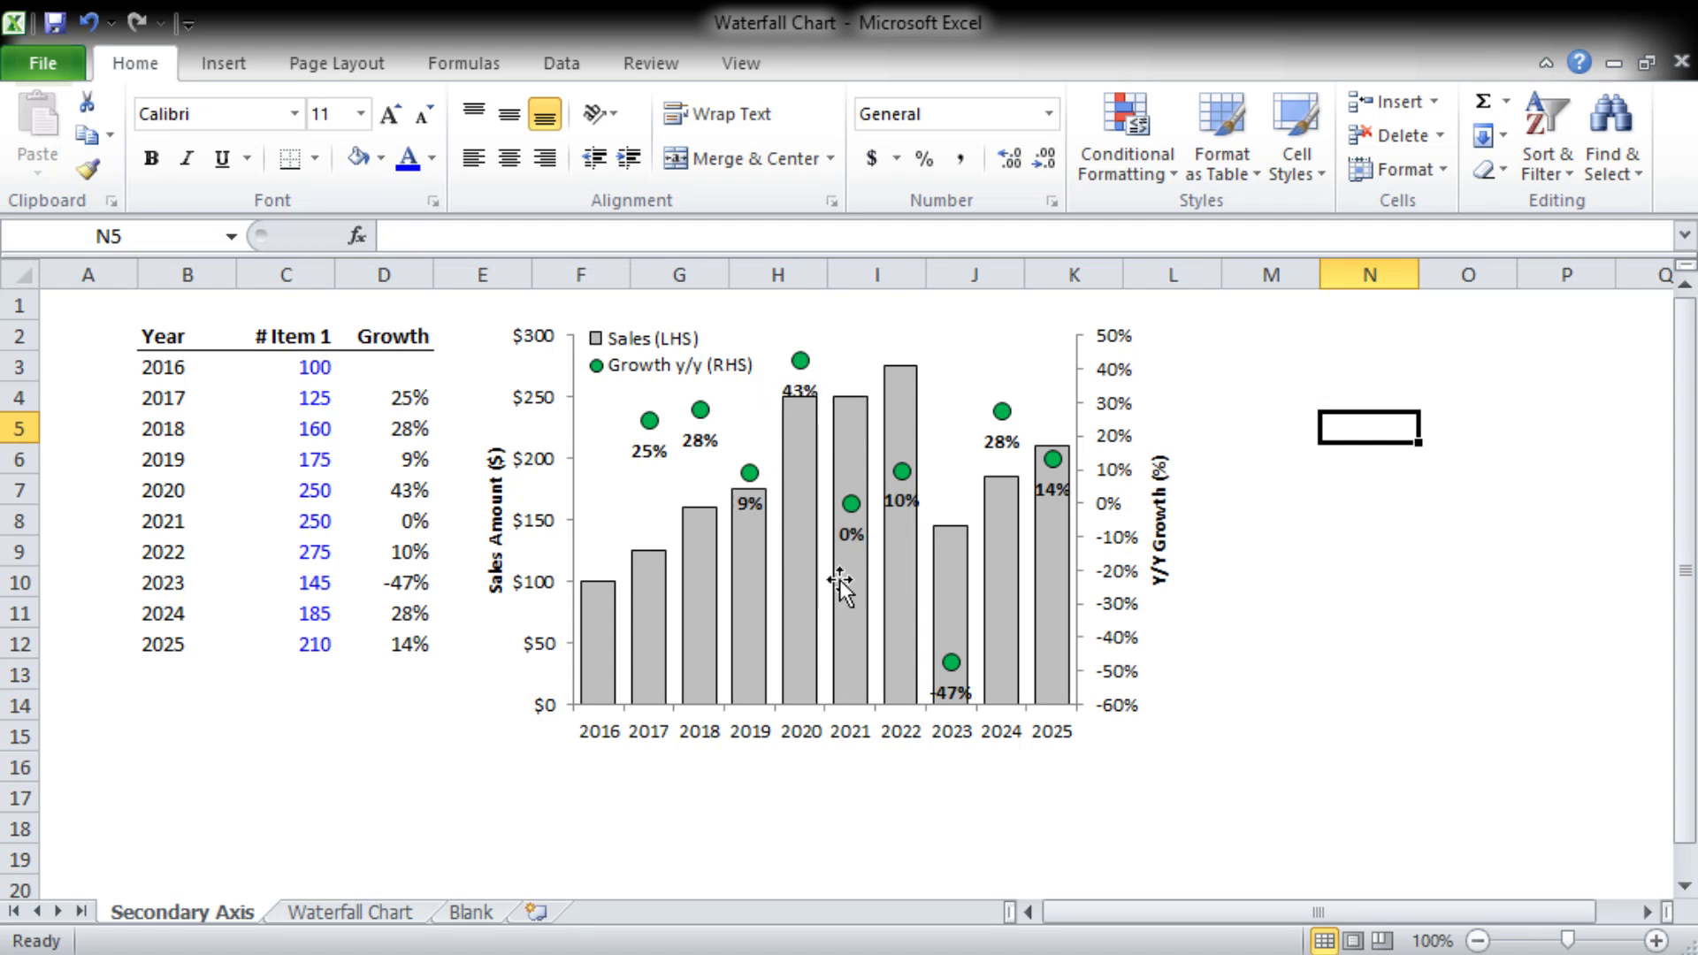
- Nudge the 43% growth label up so it sits just under its green marker
{"action": "left_click", "coordinate": [799, 389]}
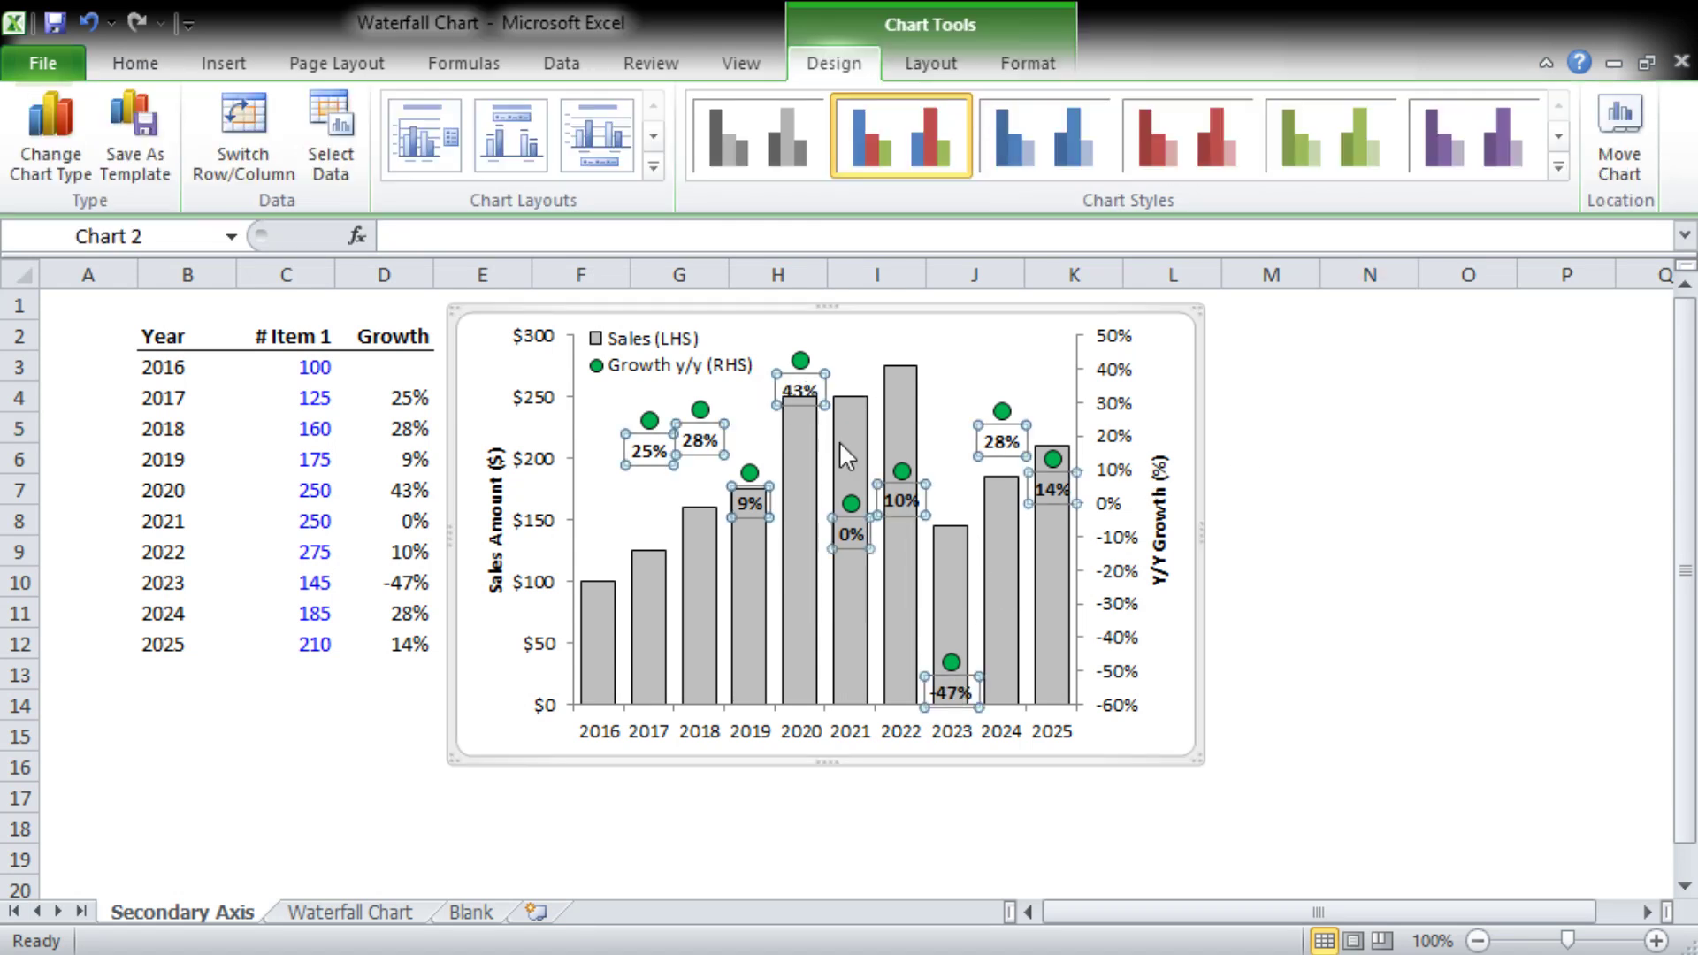
{"action": "left_click", "coordinate": [794, 398]}
{"action": "left_click_drag", "start_coordinate": [792, 400], "coordinate": [792, 391]}
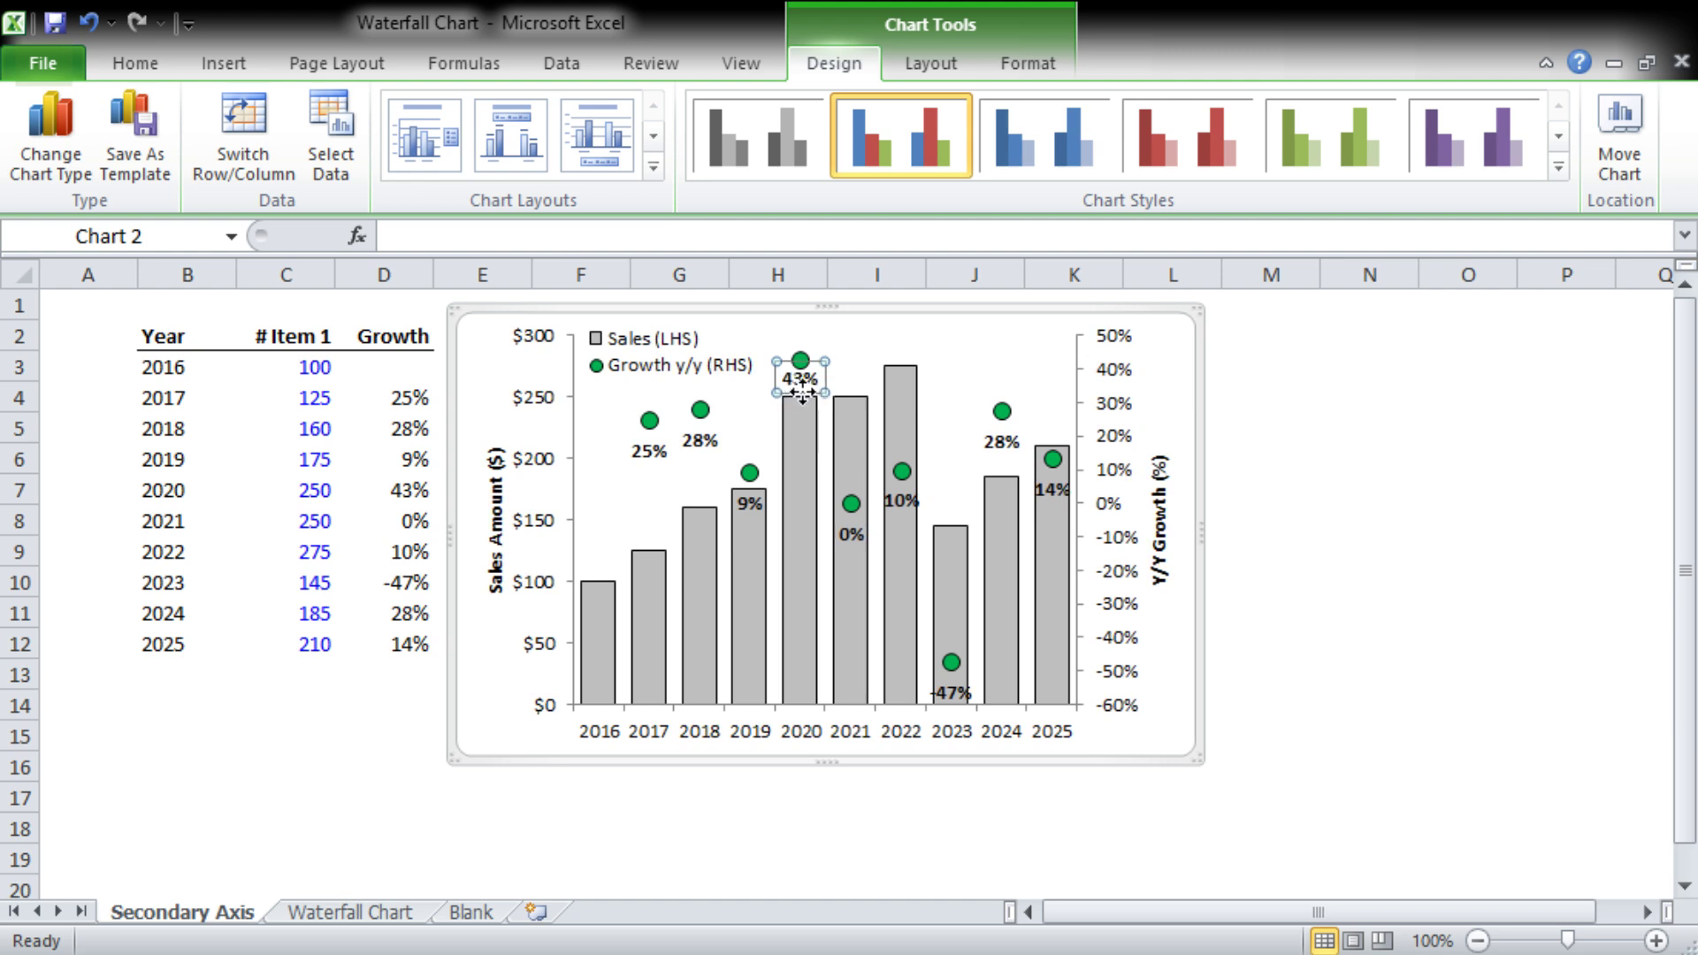
{"action": "left_click", "coordinate": [1198, 448]}
{"action": "left_click", "coordinate": [1535, 431]}
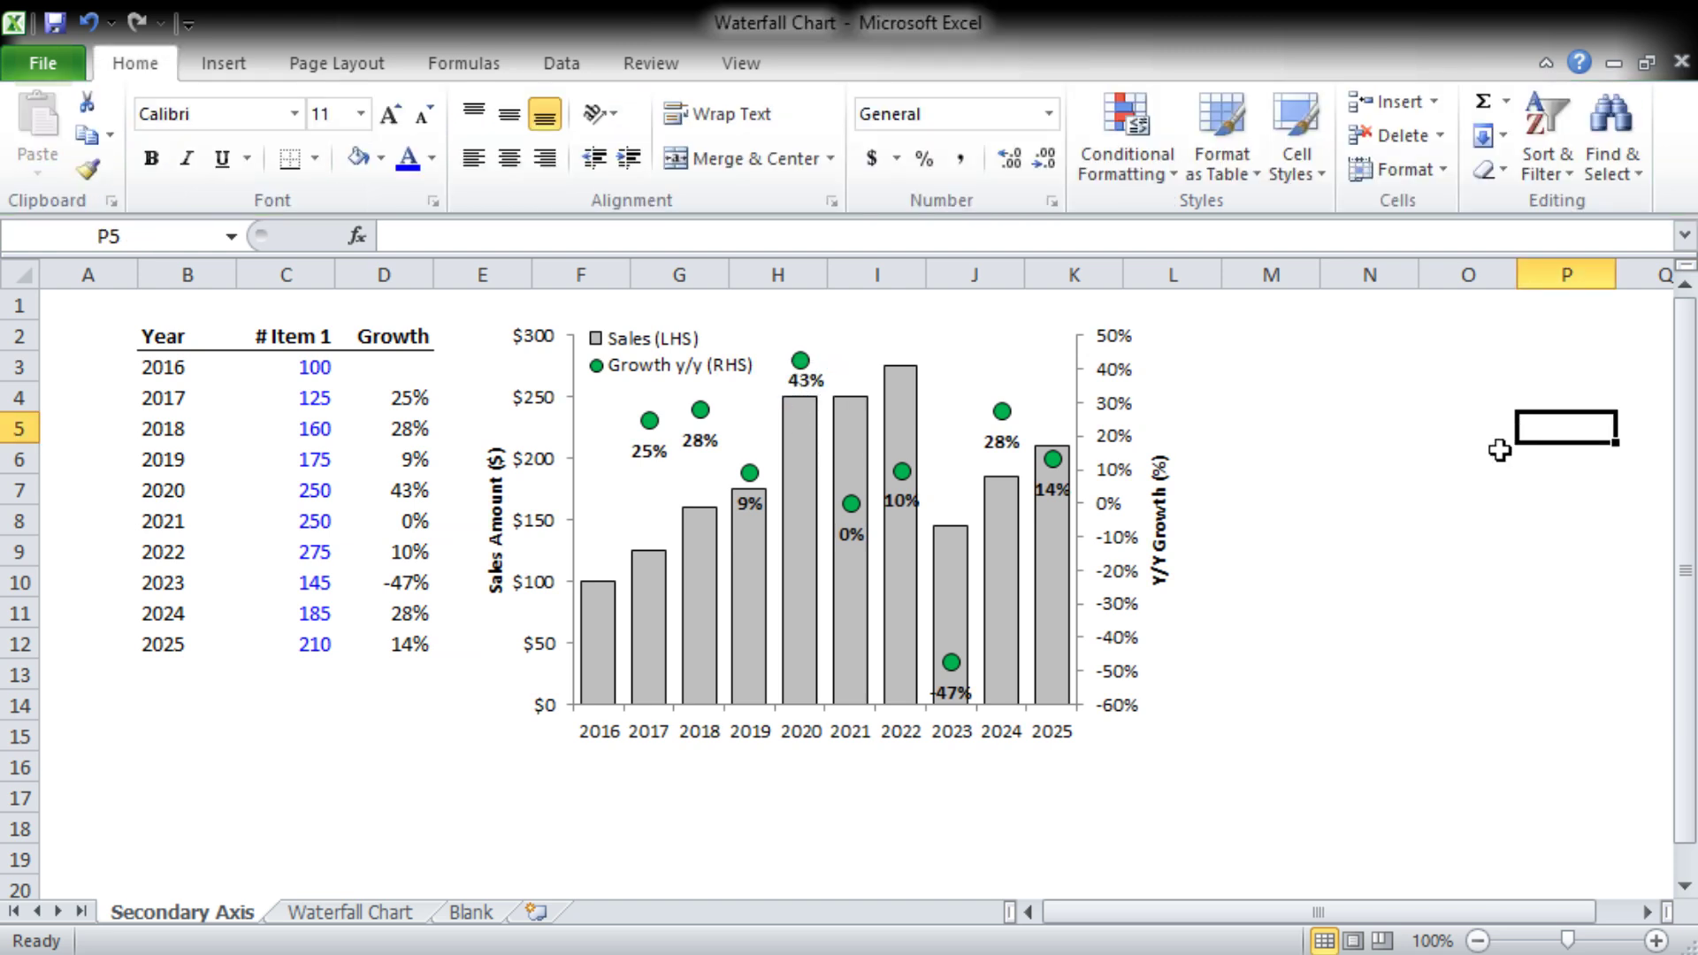